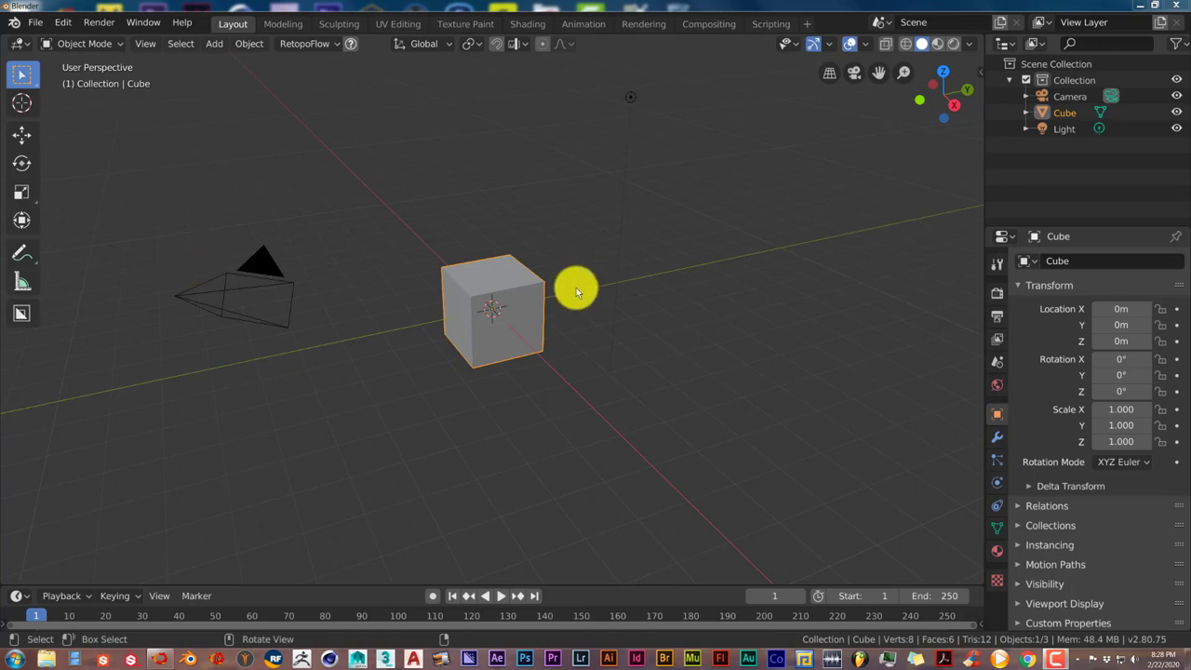
# Filter the add-ons in Preferences by "came" and disable the Camera: Turnaround Camera add-on.
pyautogui.scroll(-2, 577, 312)
pyautogui.scroll(4, 571, 328)
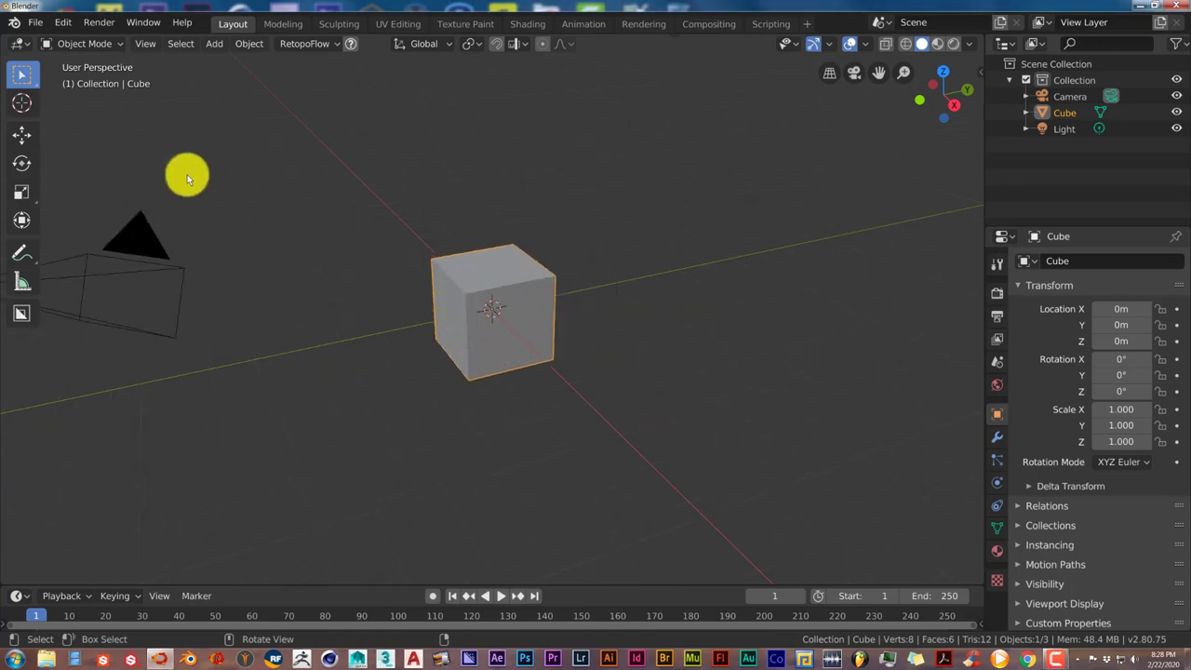
pyautogui.click(59, 22)
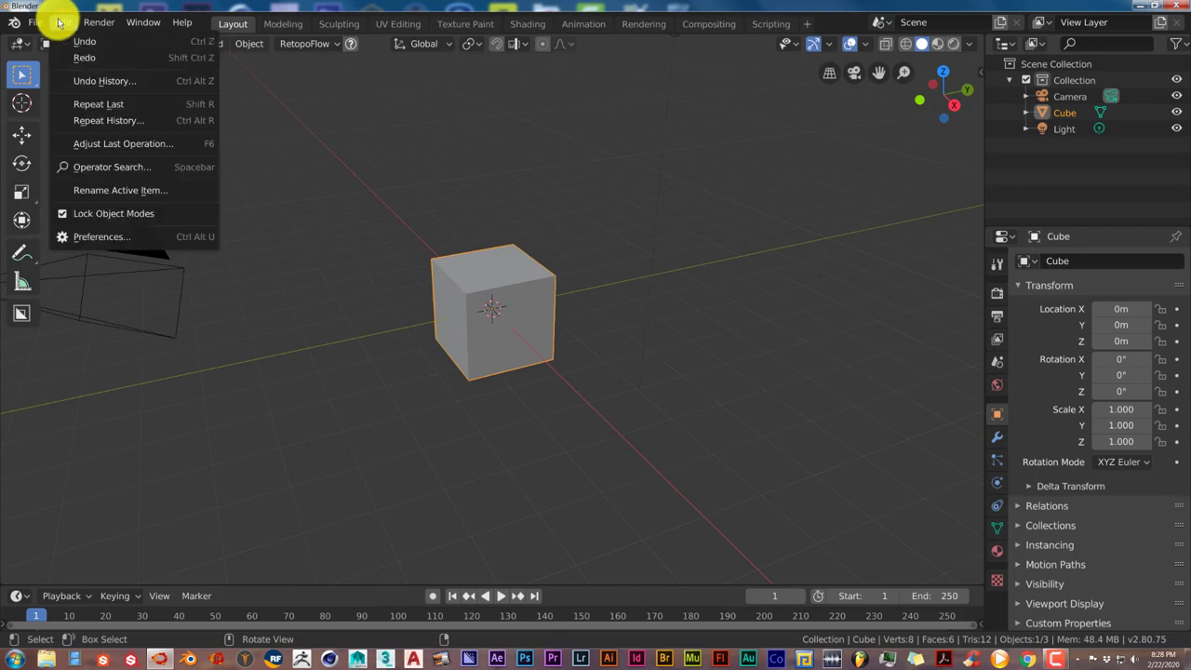
pyautogui.click(109, 237)
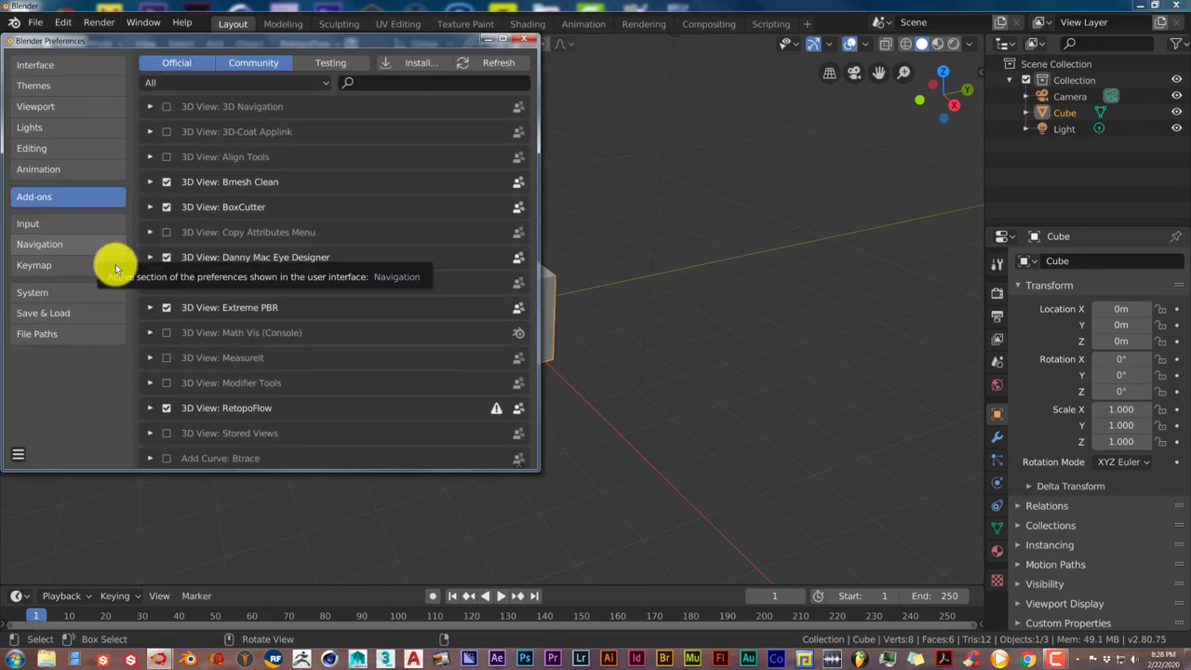
pyautogui.click(373, 85)
pyautogui.write('camera')
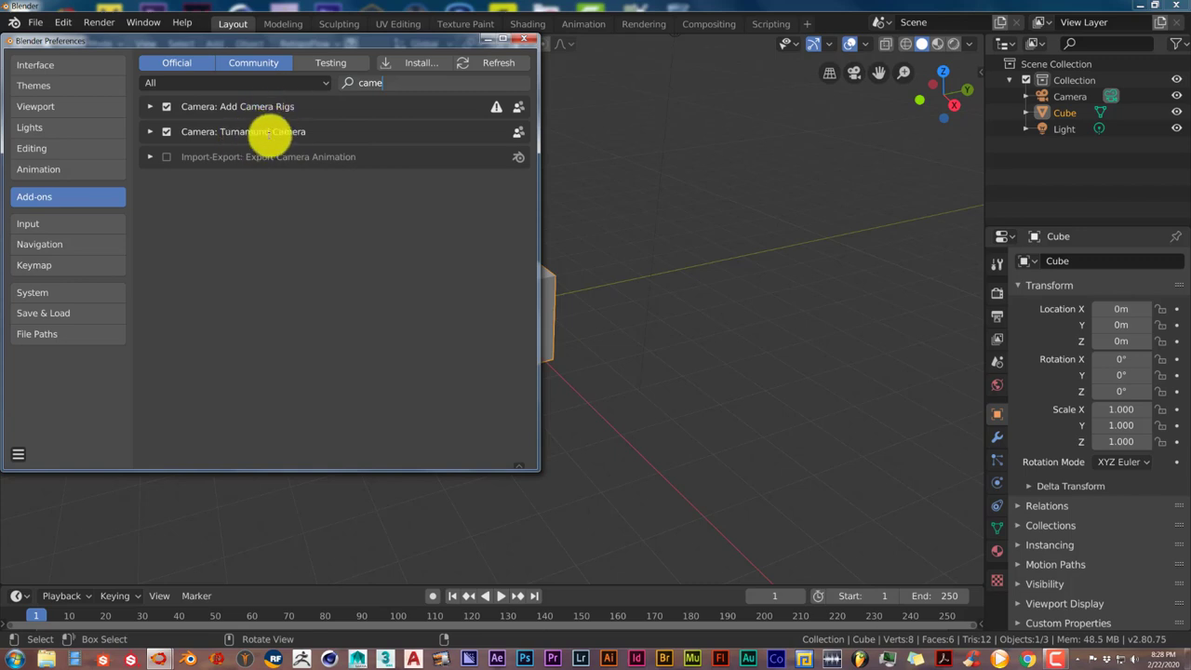
pyautogui.click(167, 133)
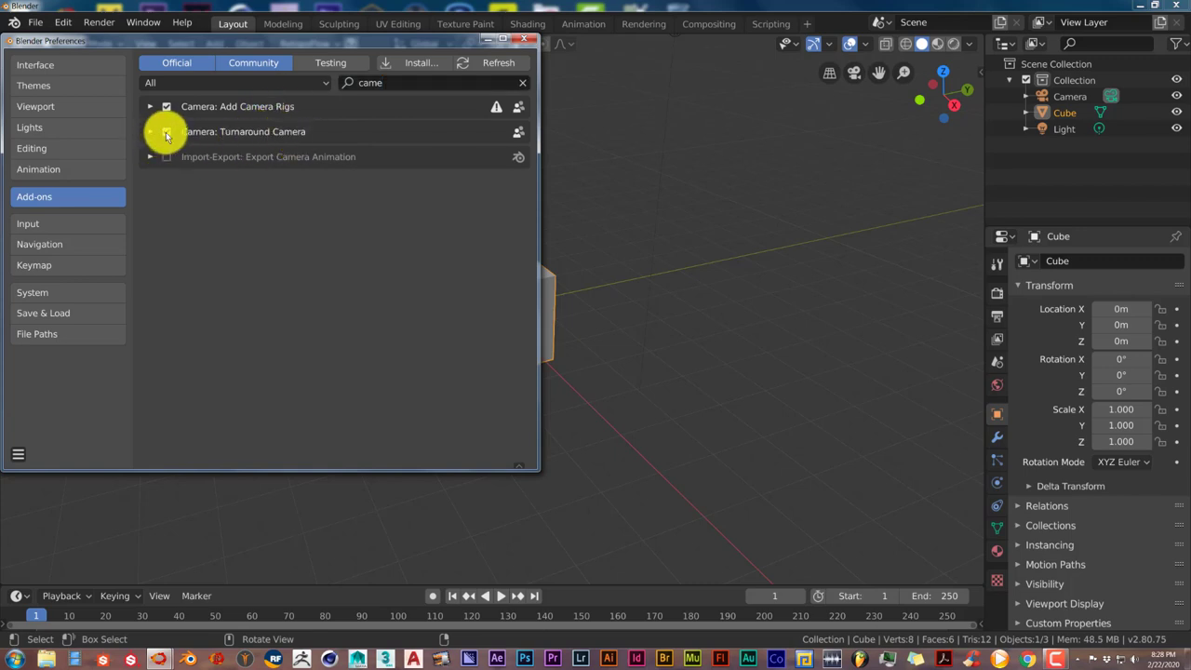
pyautogui.click(167, 133)
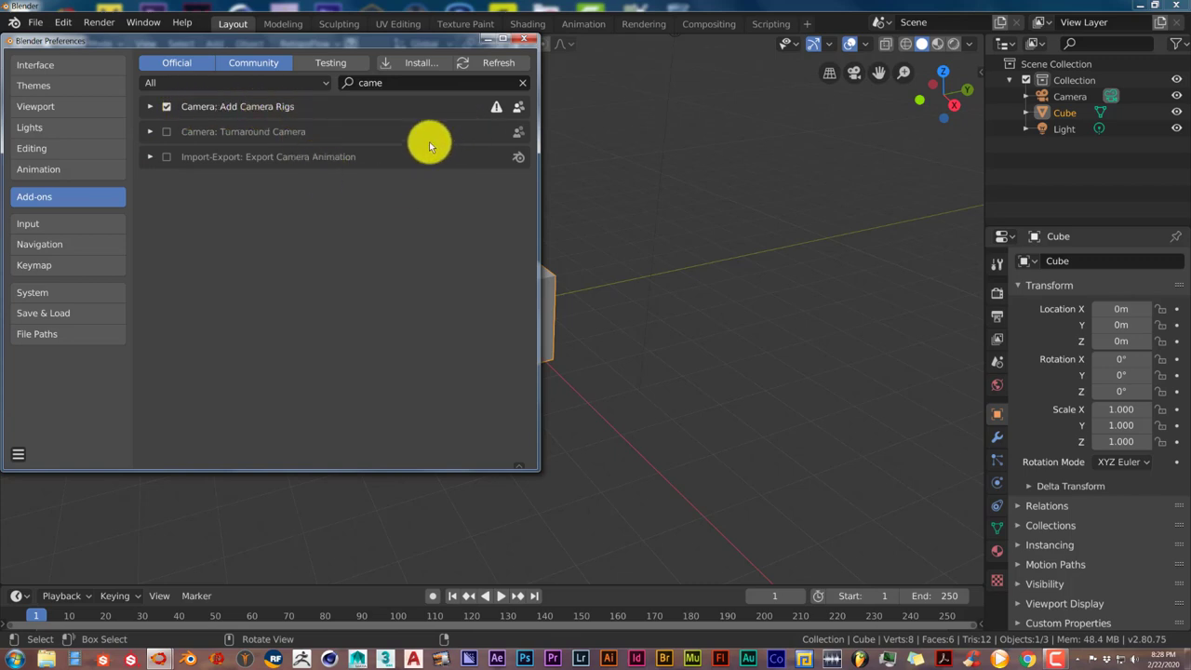
pyautogui.click(524, 41)
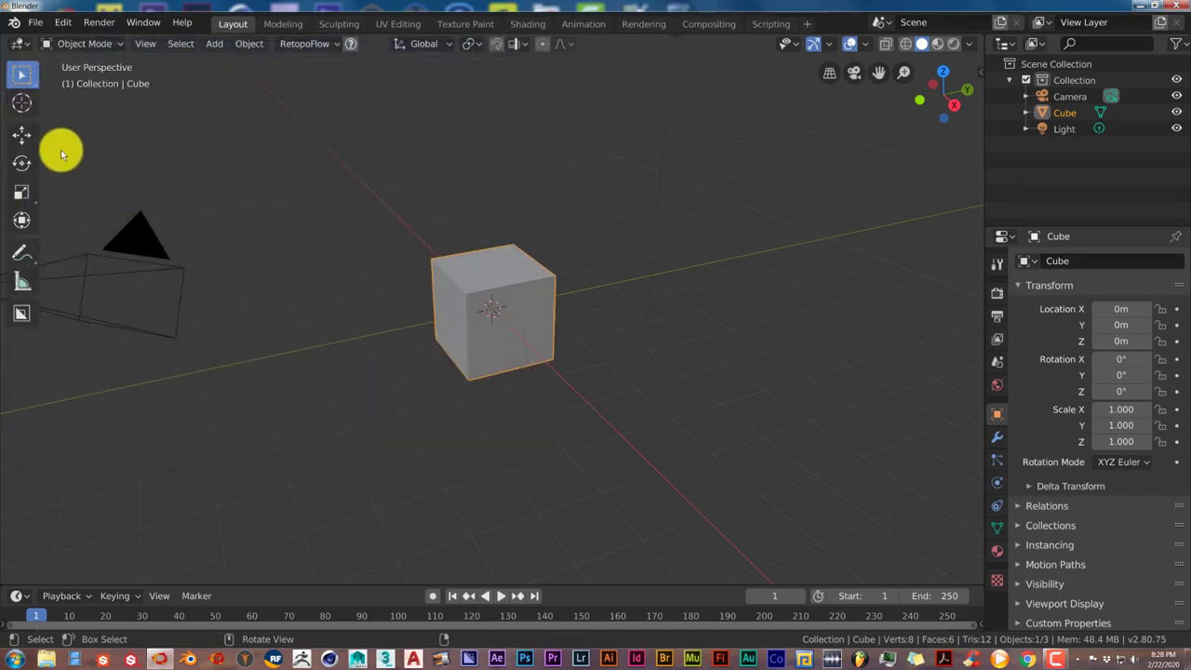
pyautogui.click(37, 26)
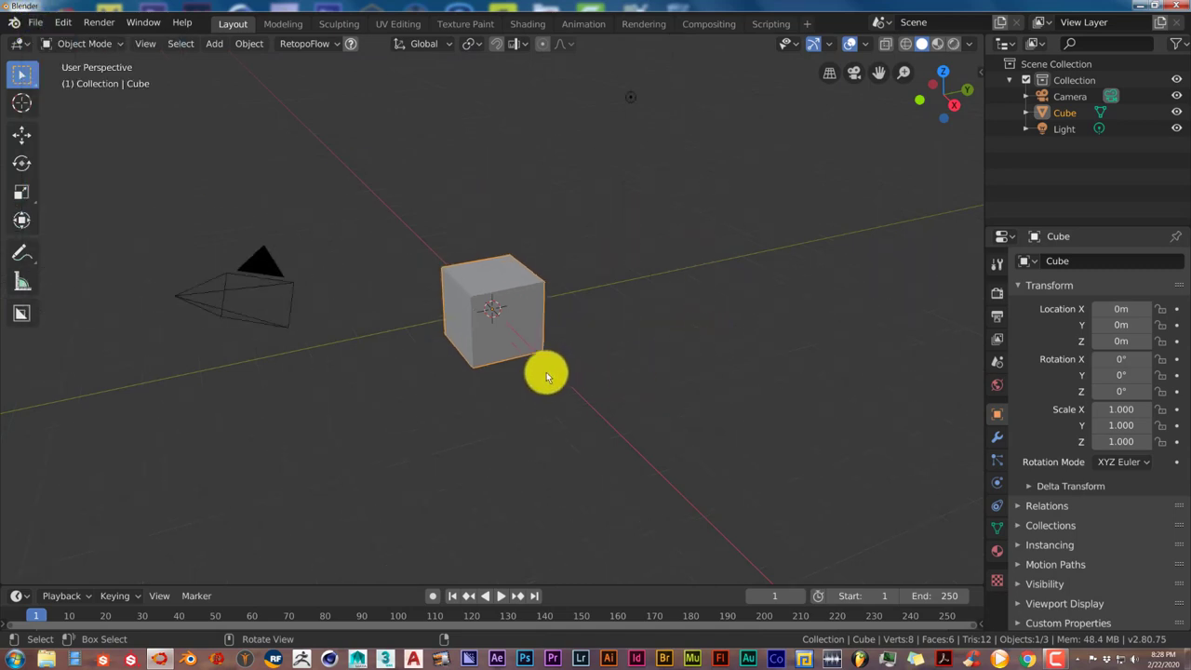
# Add a Dolly Camera Rig to the scene at the cube's position.
pyautogui.moveTo(446, 356)
pyautogui.mouseDown(button='middle')
pyautogui.moveTo(426, 349)
pyautogui.moveTo(445, 349)
pyautogui.mouseUp(button='middle')
pyautogui.hotkey('shift', 'a')
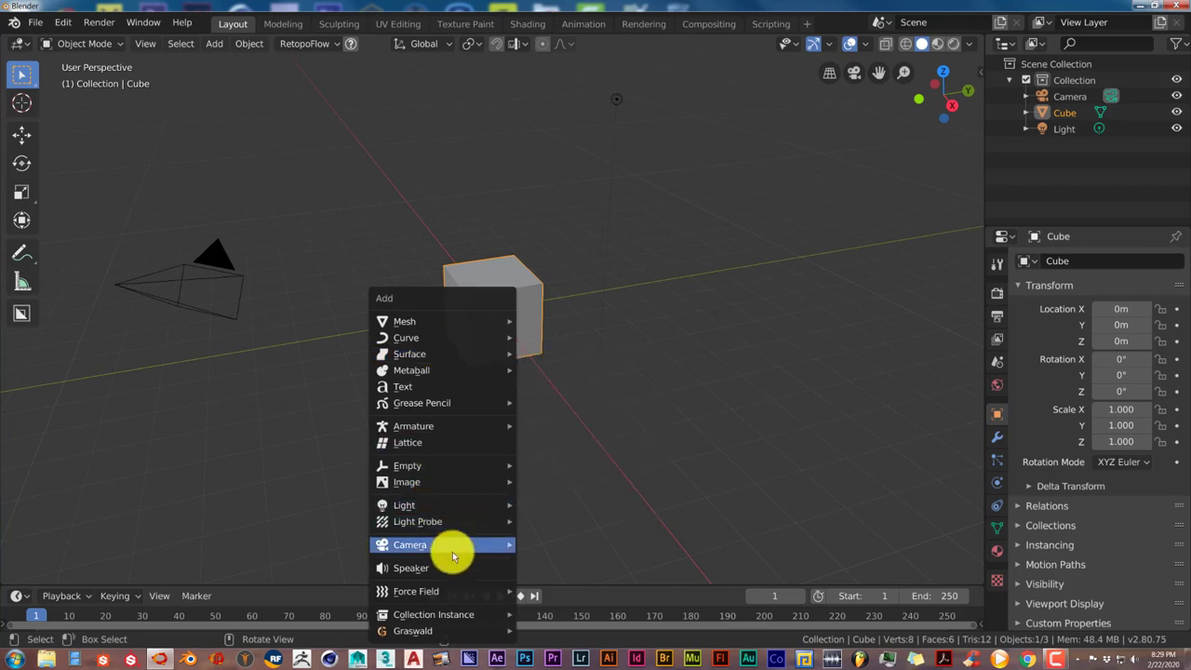
pyautogui.moveTo(454, 554)
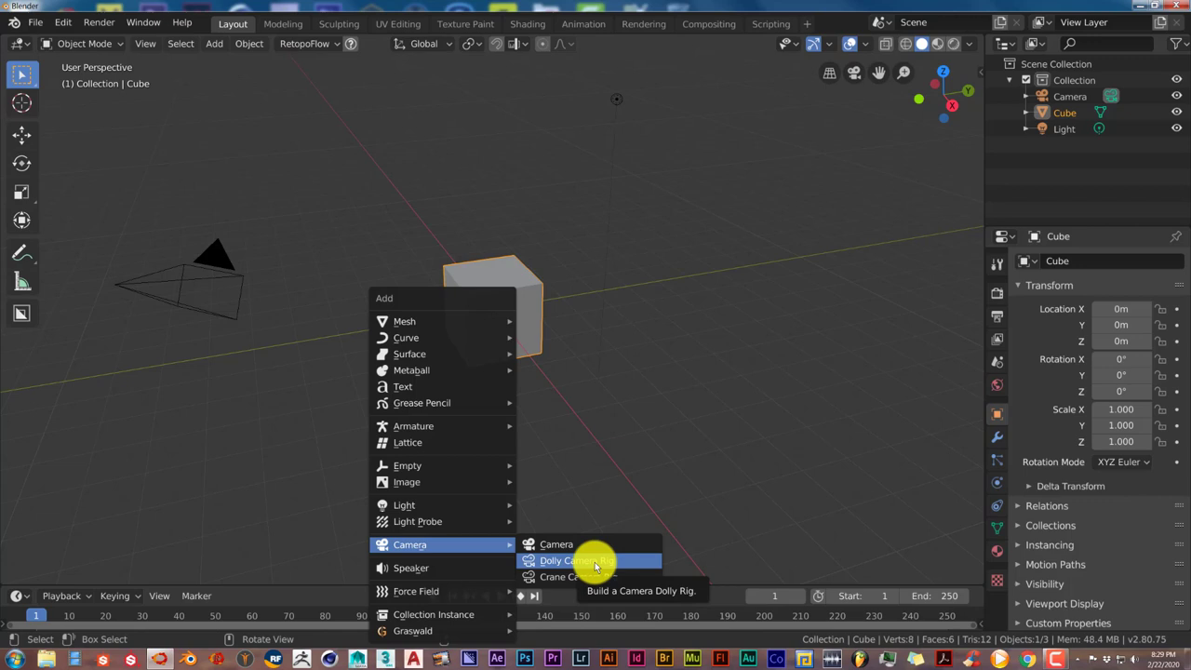
pyautogui.click(595, 564)
pyautogui.scroll(-2, 487, 465)
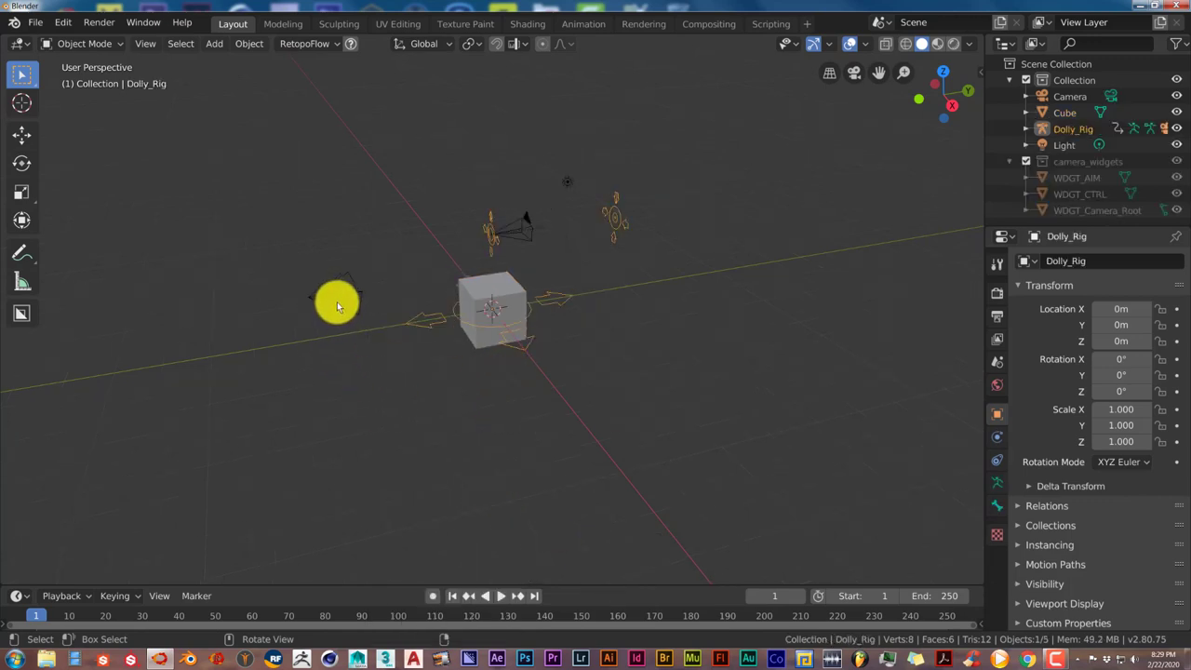
pyautogui.scroll(3, 343, 314)
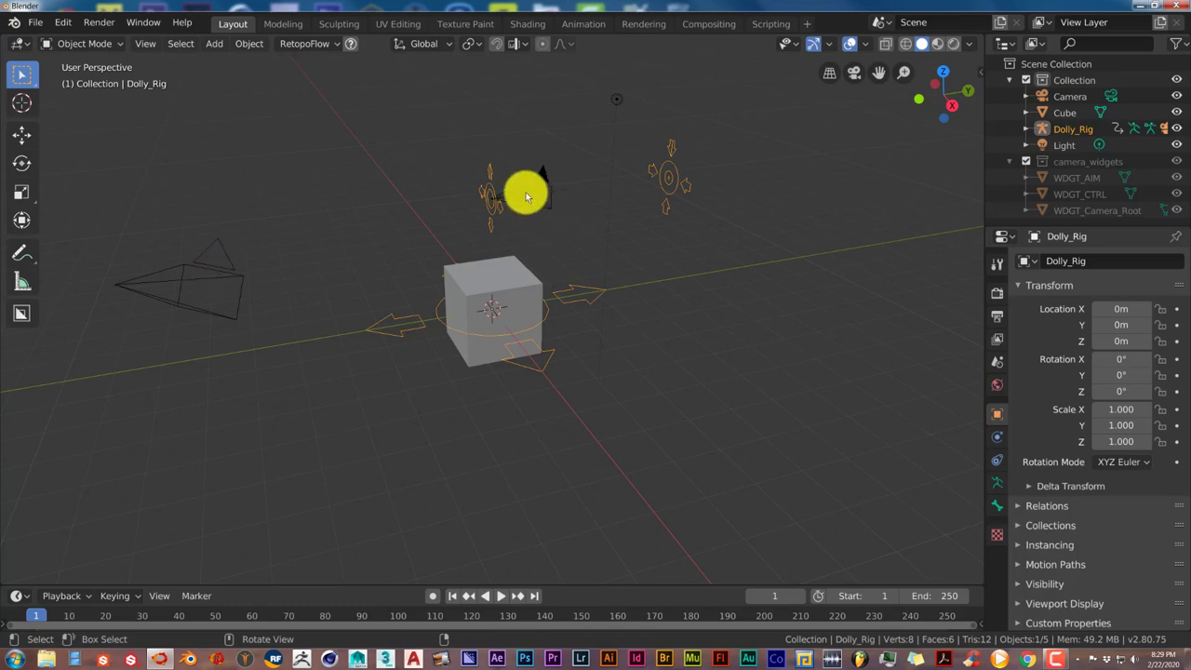
# Delete the original scene camera, and dismiss the Windows prompt by keeping the current color scheme and not showing the message again.
pyautogui.click(228, 272)
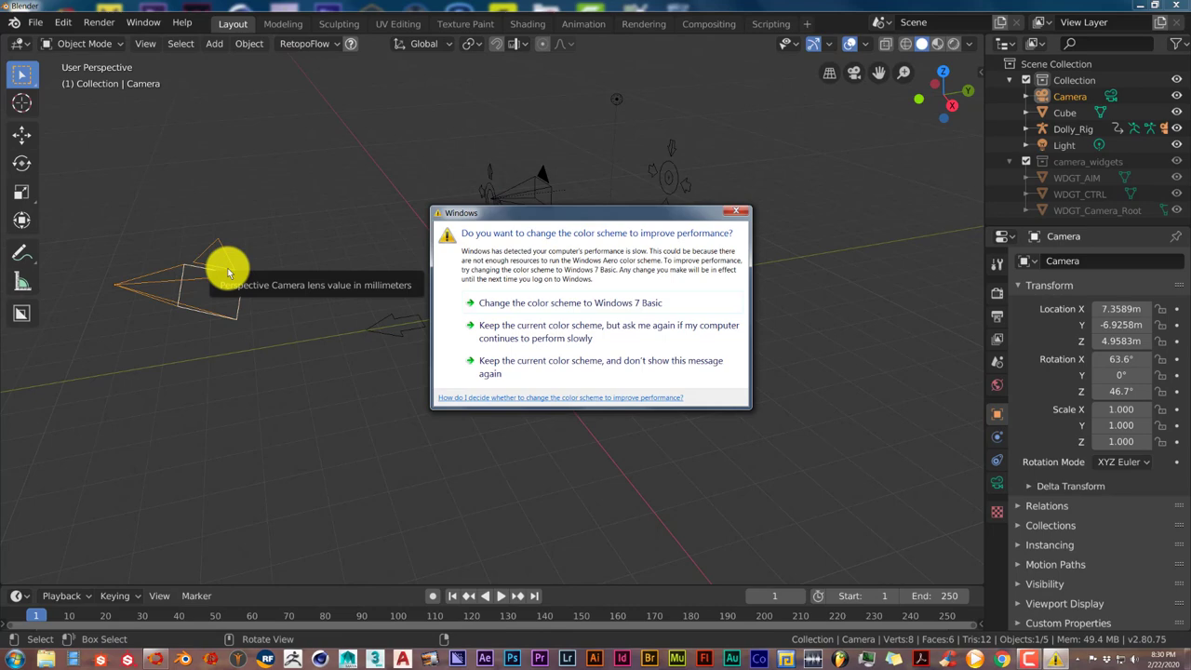
pyautogui.click(516, 368)
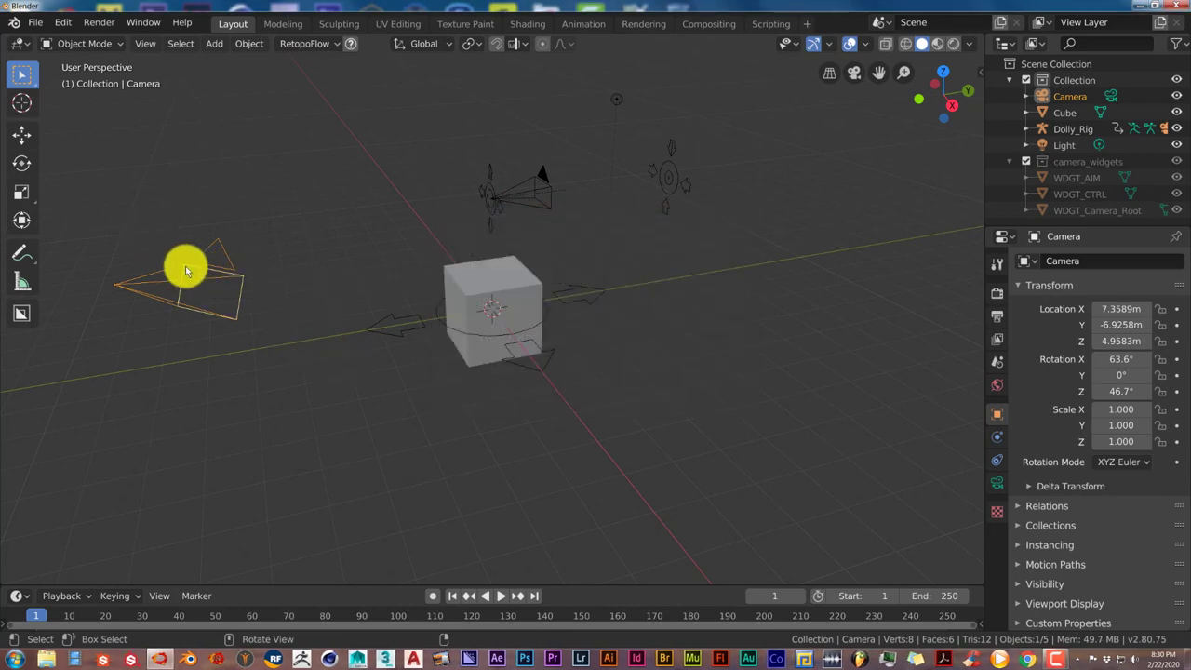
pyautogui.press('Delete')
pyautogui.scroll(2, 348, 335)
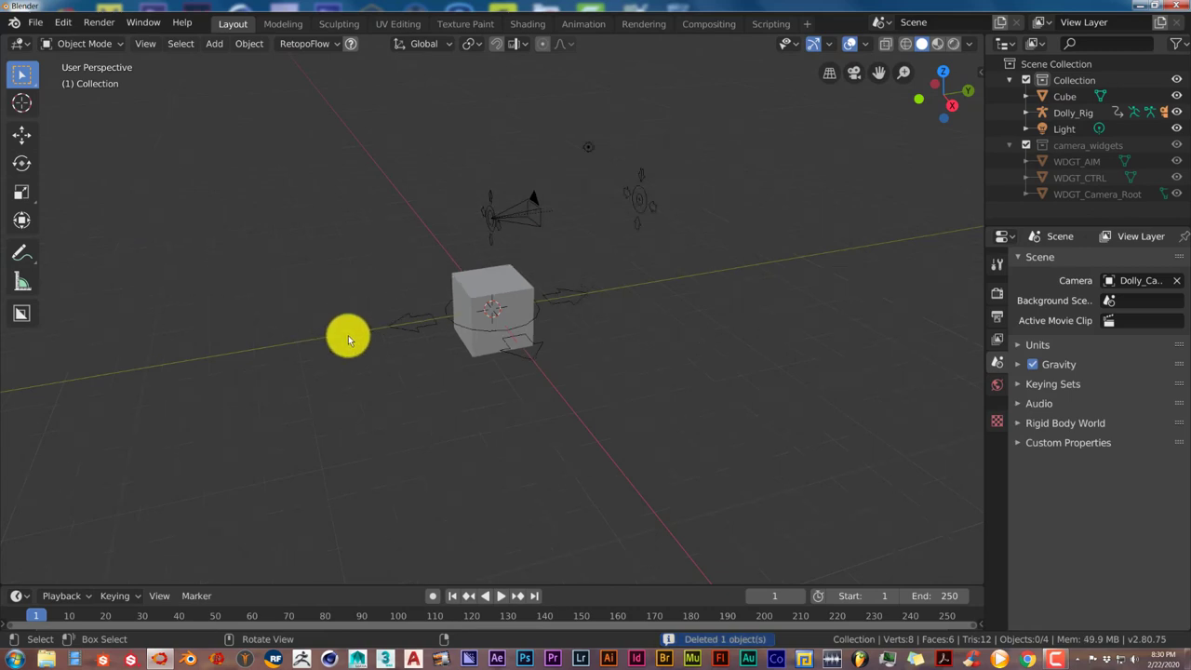
pyautogui.scroll(2, 352, 345)
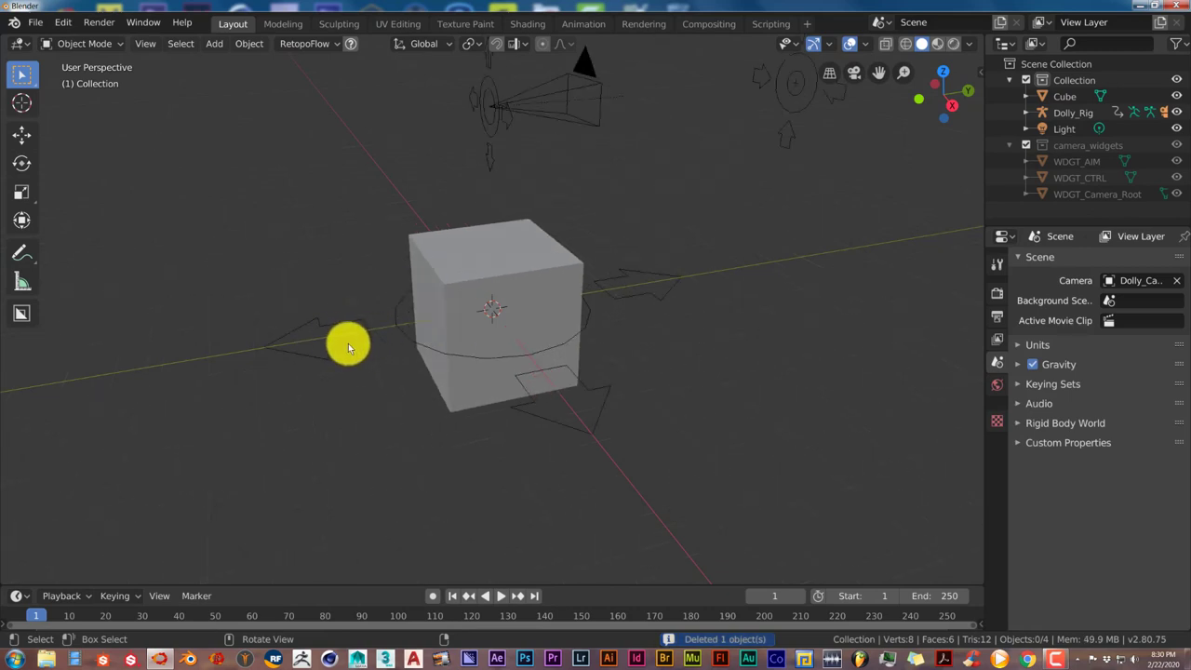
# Move the dolly rig along the Y axis to about -5.06 m, away from the cube.
pyautogui.click(350, 346)
pyautogui.scroll(-1, 348, 341)
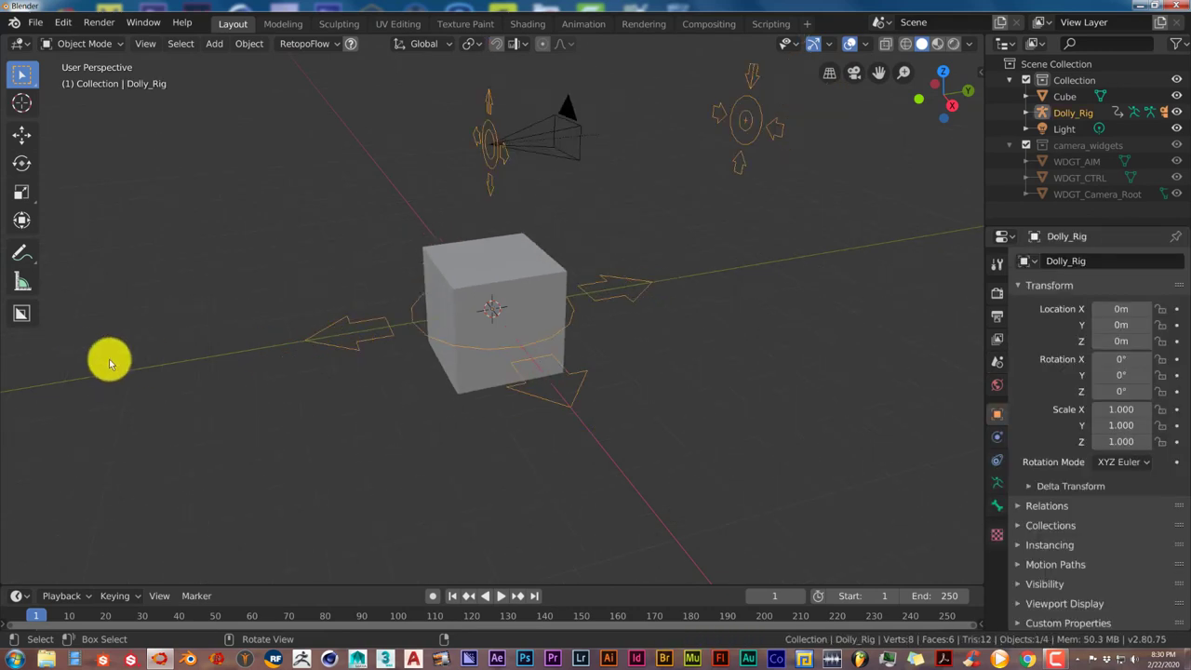
pyautogui.click(23, 135)
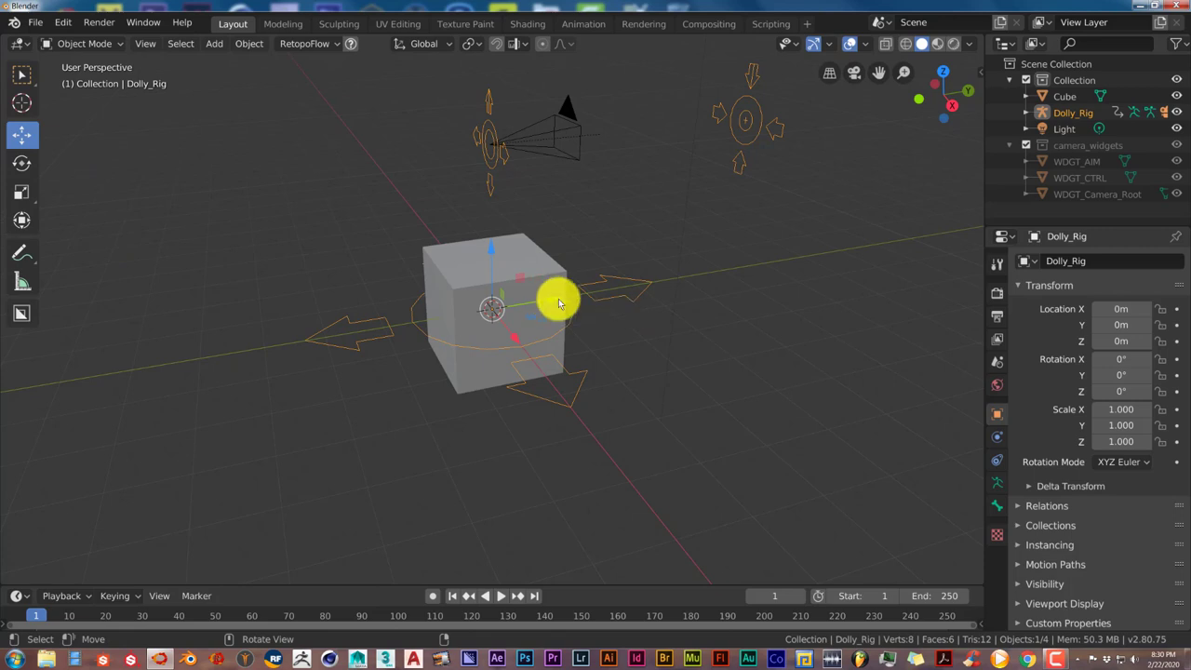
pyautogui.moveTo(550, 294); pyautogui.dragTo(255, 322)
pyautogui.scroll(-2, 255, 322)
pyautogui.moveTo(412, 399); pyautogui.dragTo(436, 403, button='middle')
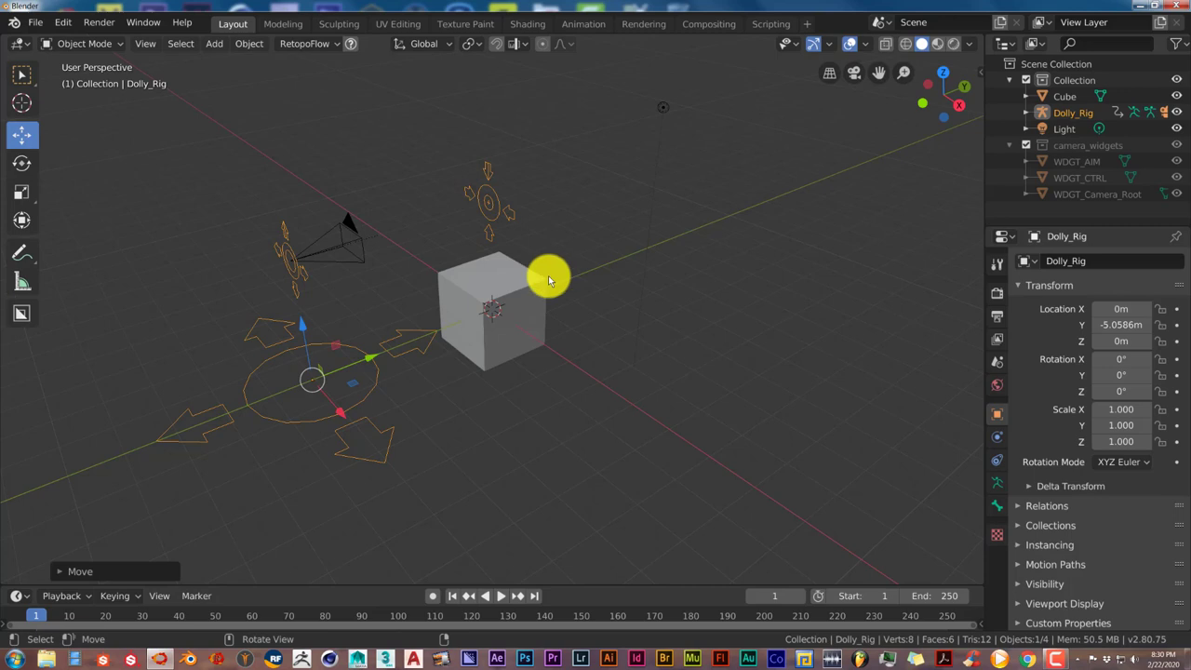
pyautogui.scroll(-1, 552, 280)
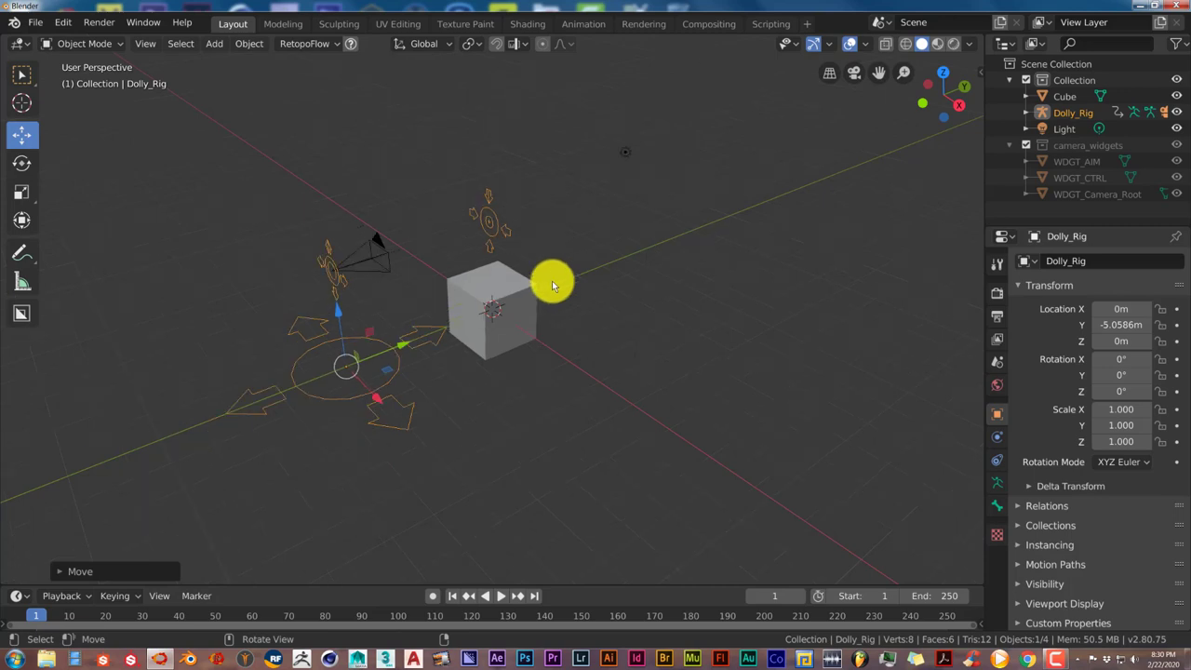
pyautogui.scroll(-1, 550, 317)
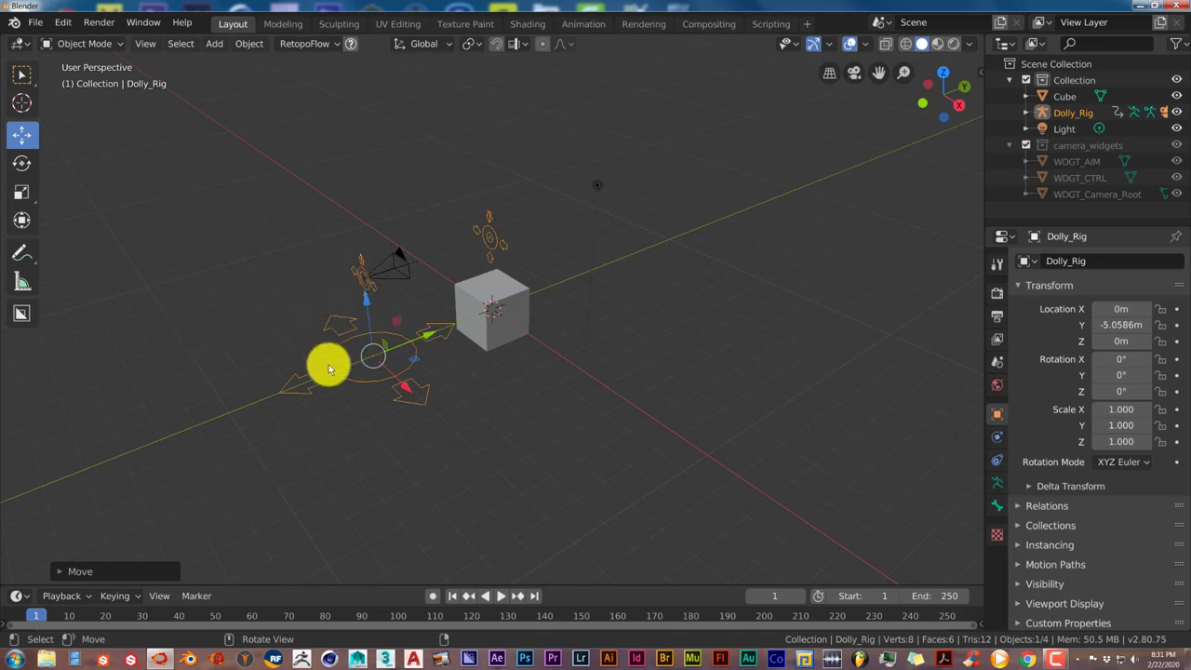
# Put the dolly rig in Pose Mode with its Root bone selected, and split the 3D viewport horizontally with camera view in the upper half.
pyautogui.click(118, 45)
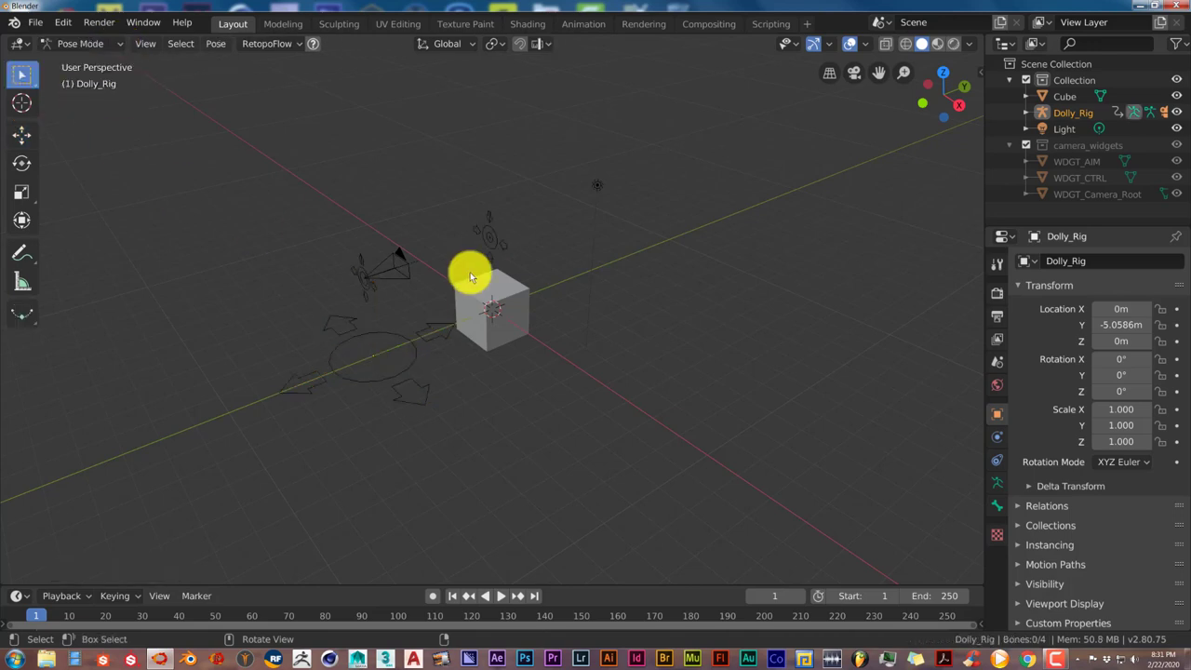
pyautogui.click(370, 340)
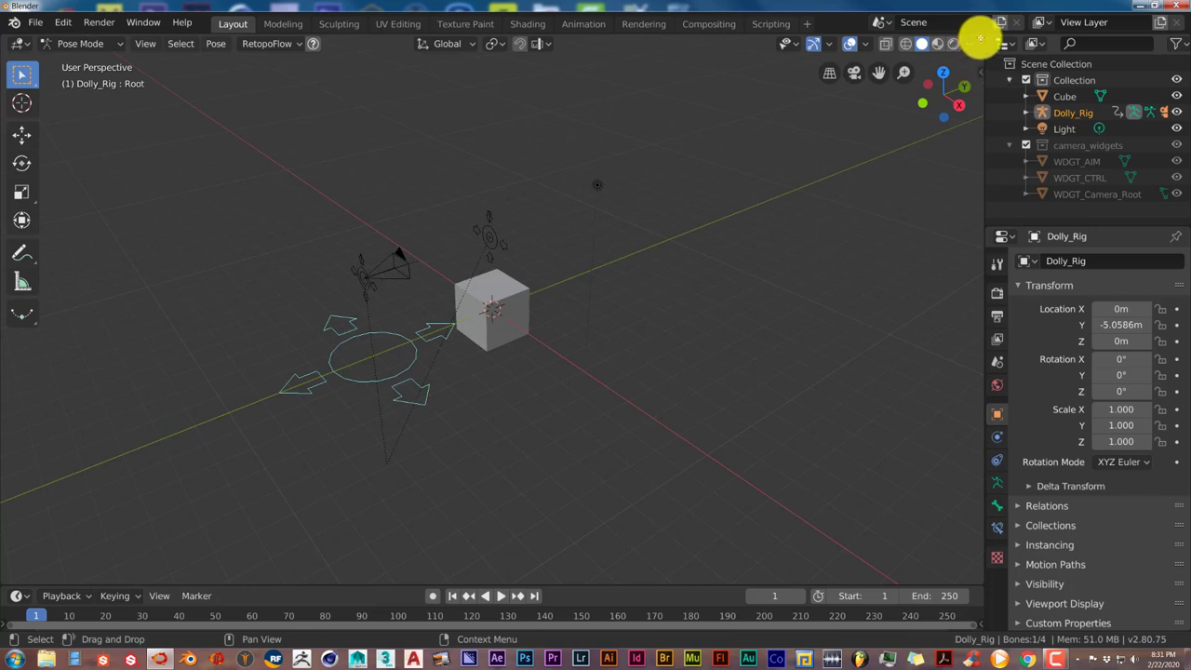
pyautogui.moveTo(979, 44); pyautogui.dragTo(908, 366)
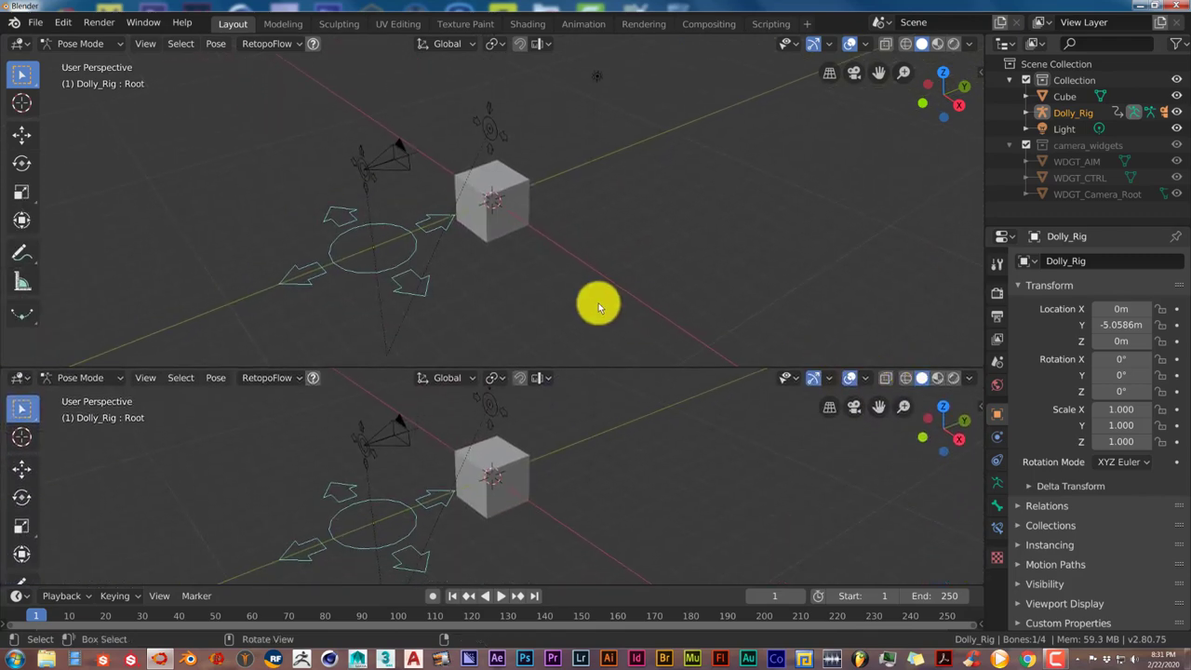
pyautogui.press('KP_0')
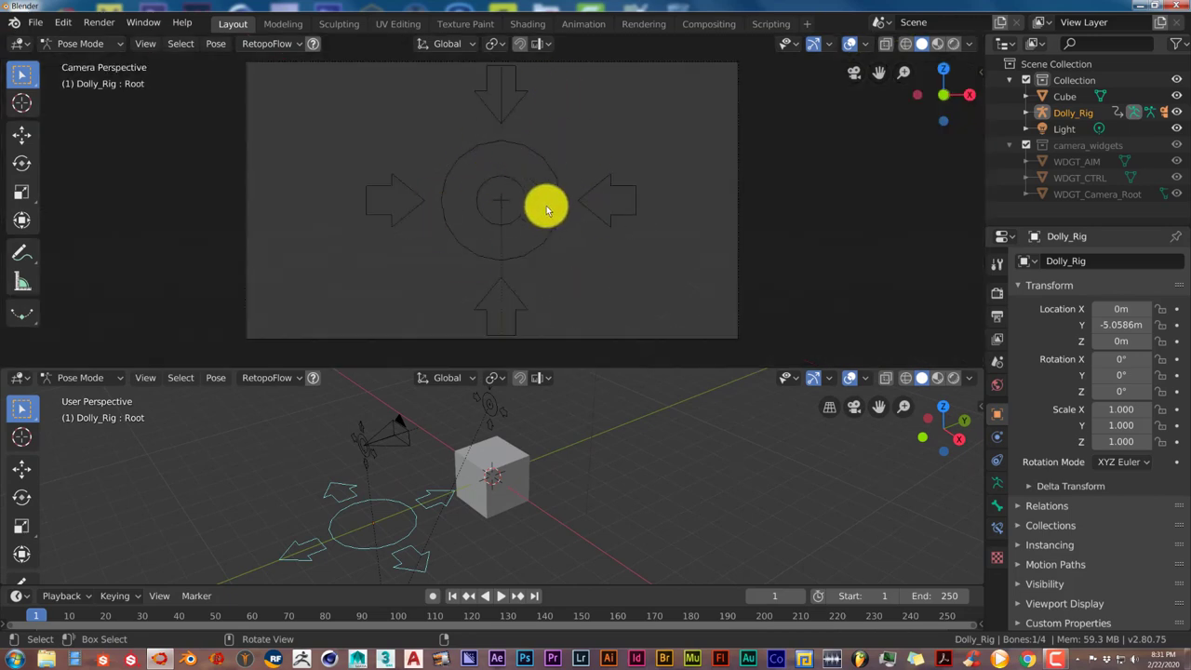
# Lower the dolly rig's AIM bone along the Z axis to near the top of the cube.
pyautogui.click(487, 425)
pyautogui.scroll(-3, 487, 425)
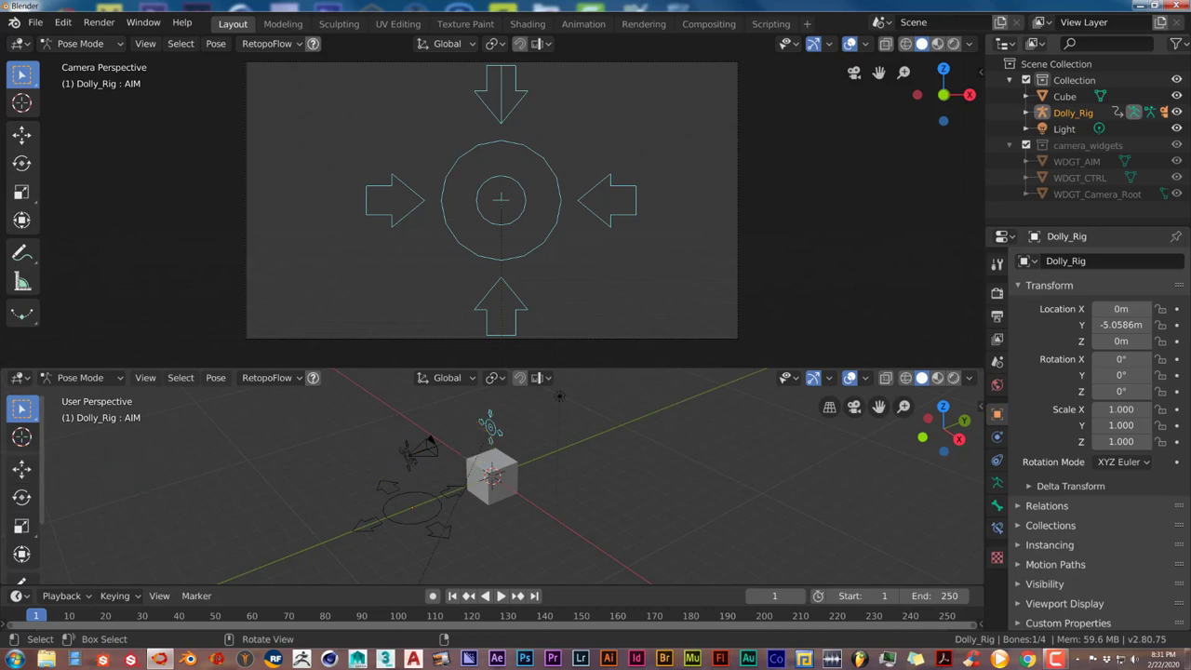
pyautogui.click(26, 466)
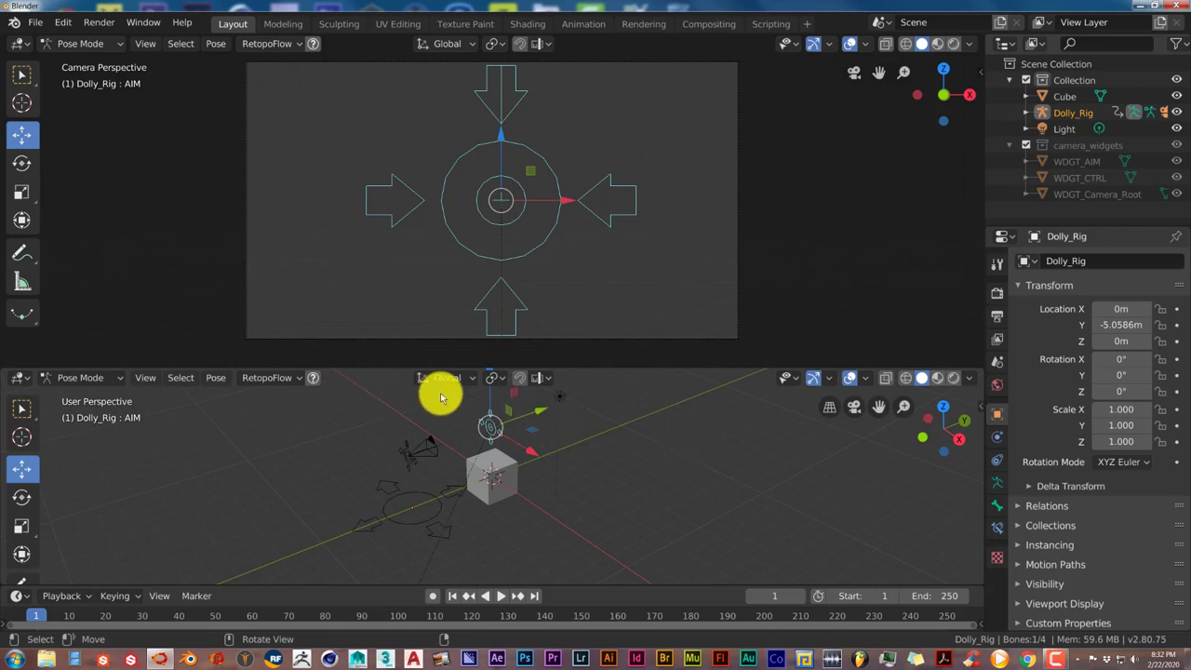
pyautogui.moveTo(476, 406); pyautogui.dragTo(481, 409, button='middle')
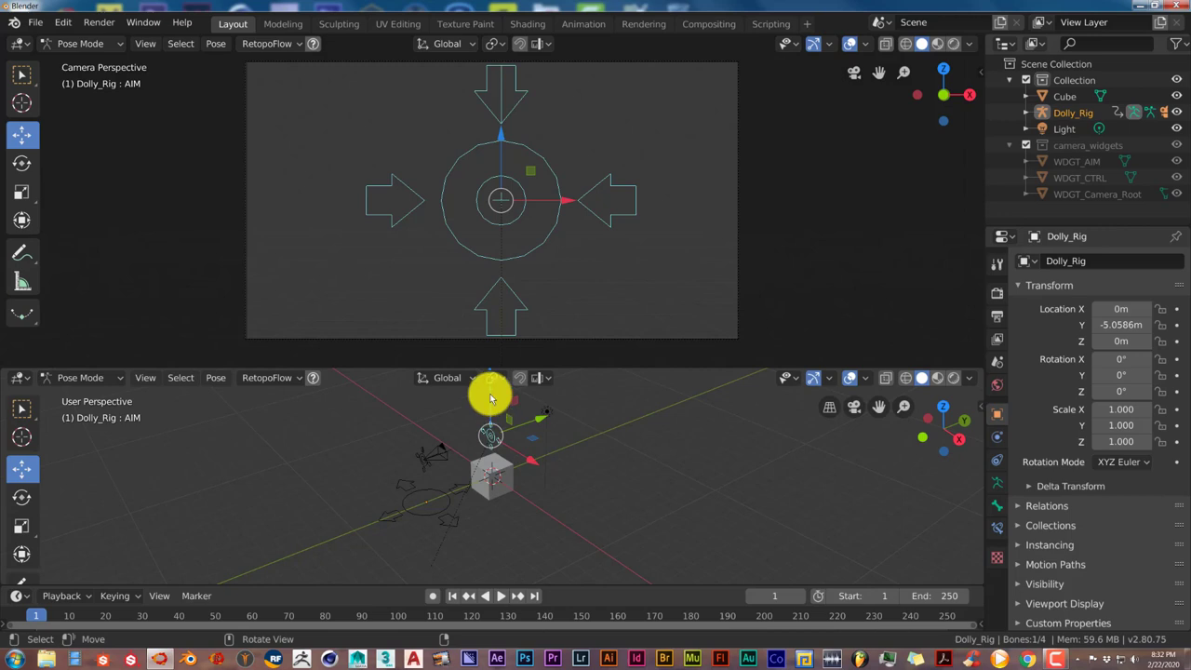
pyautogui.moveTo(491, 397); pyautogui.dragTo(492, 421)
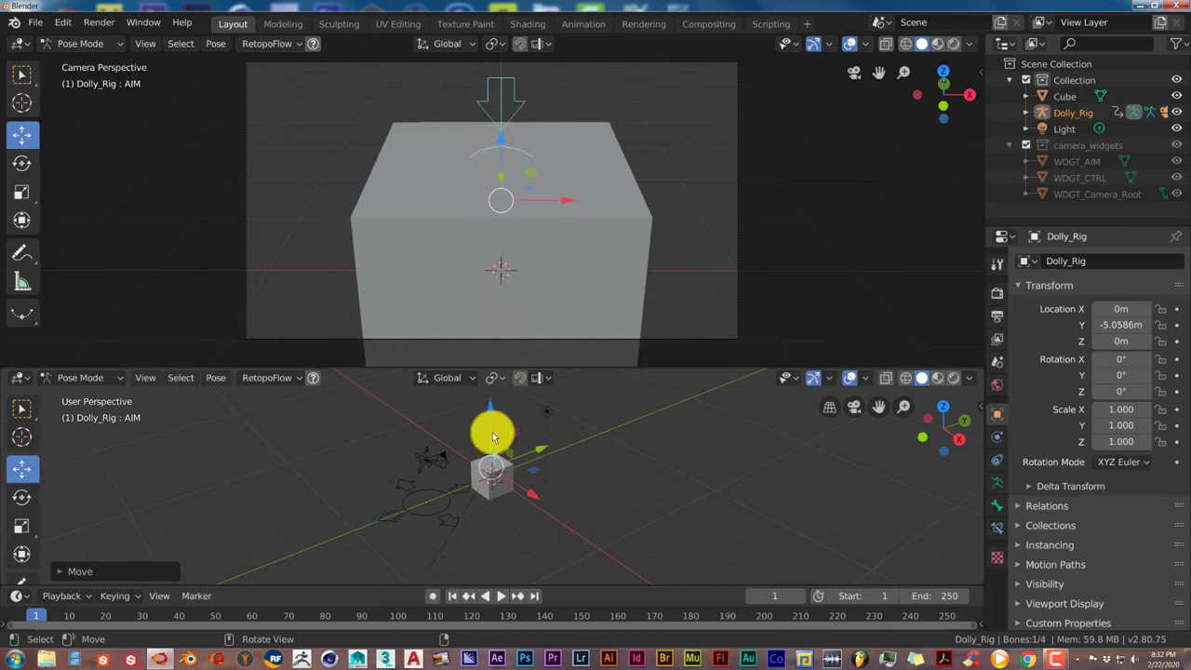
pyautogui.moveTo(495, 411)
pyautogui.mouseDown()
pyautogui.moveTo(491, 383)
pyautogui.moveTo(494, 400)
pyautogui.mouseUp()
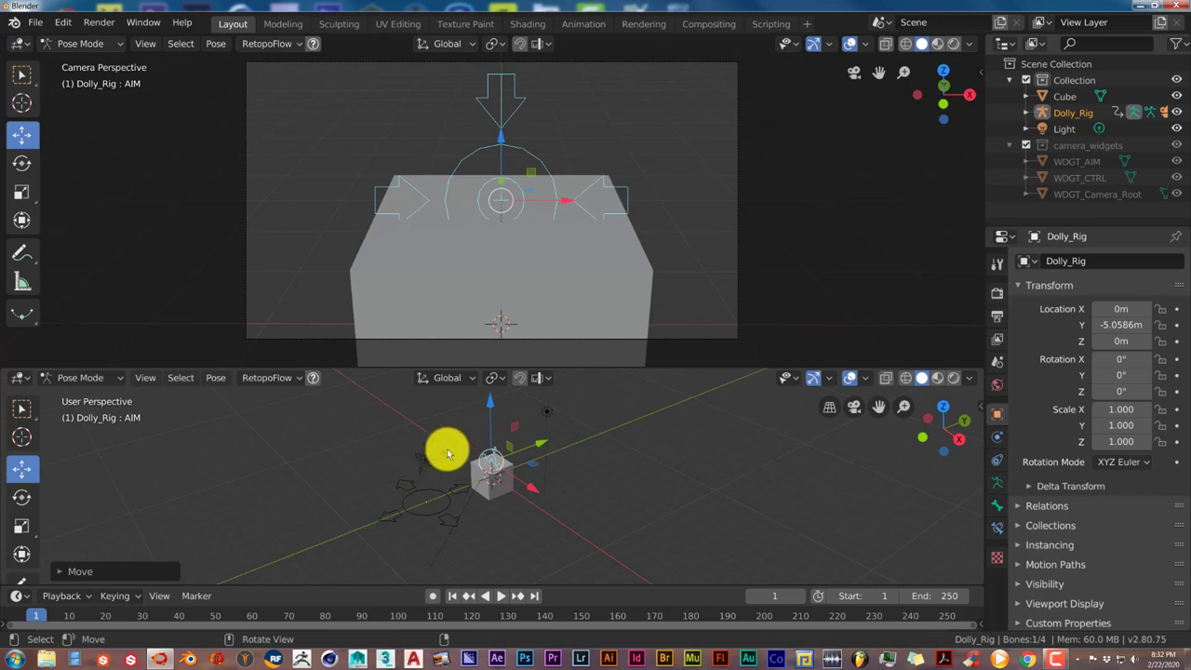
# Move the rig's Root bone about -1.12 m along the Y axis, farther from the cube.
pyautogui.click(429, 519)
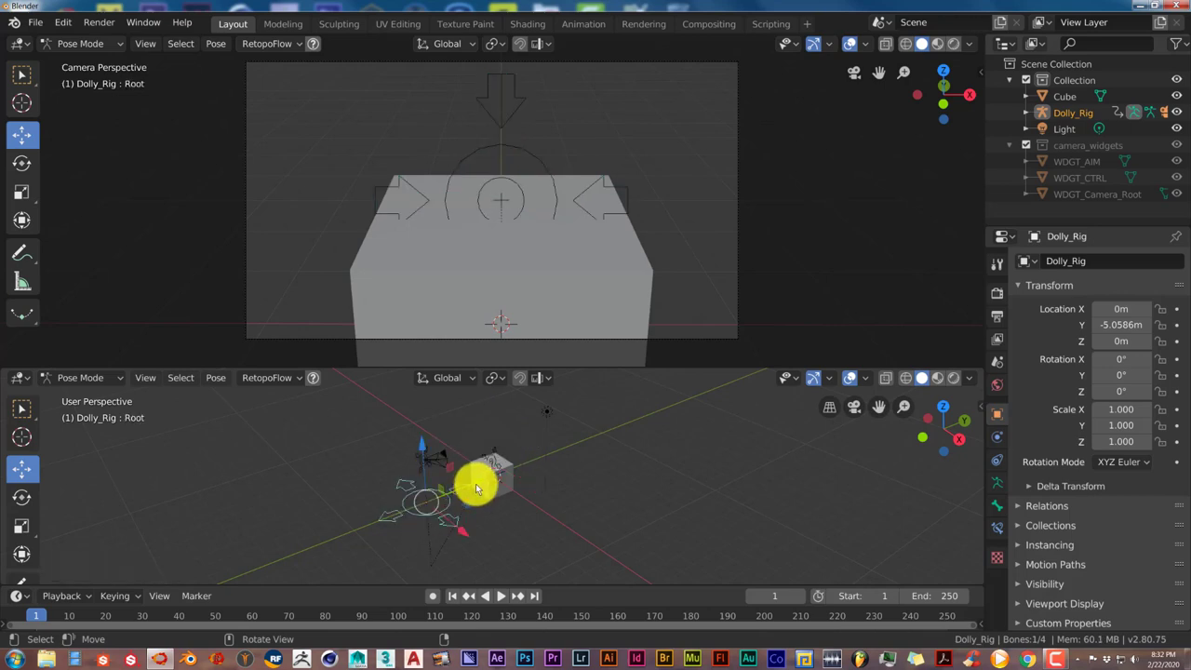
pyautogui.press('g')
pyautogui.press('y')
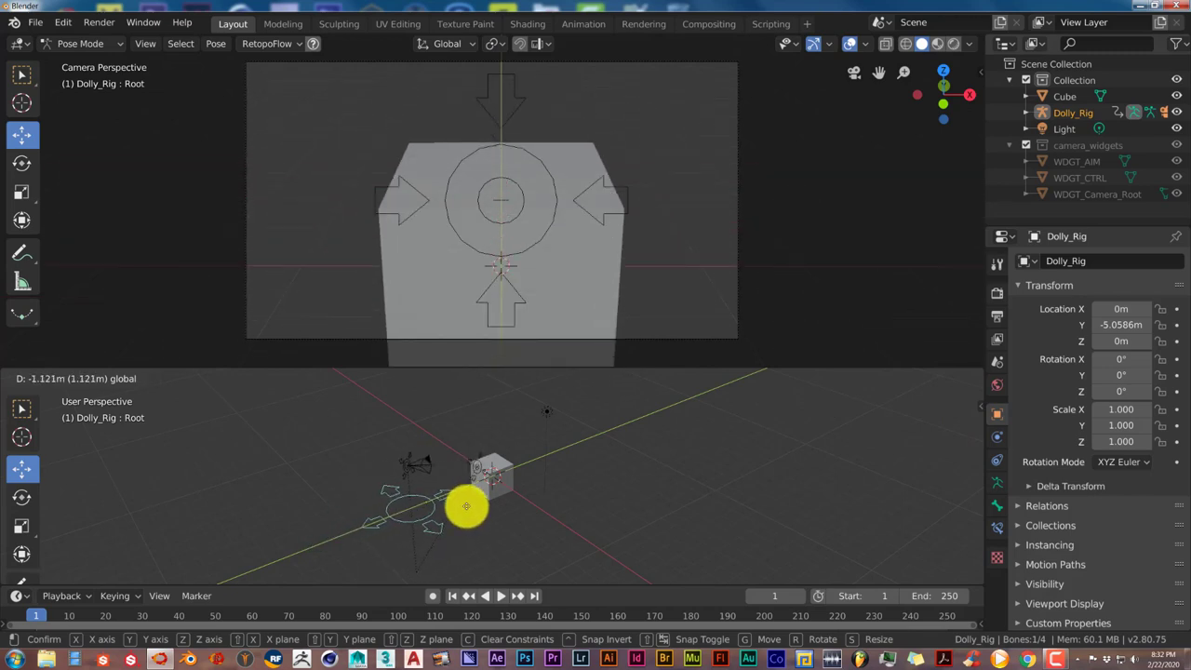
pyautogui.click(467, 506)
# Select the dolly rig's CTRL bone and raise it along the Z axis so the camera looks down at the cube.
pyautogui.scroll(3, 406, 479)
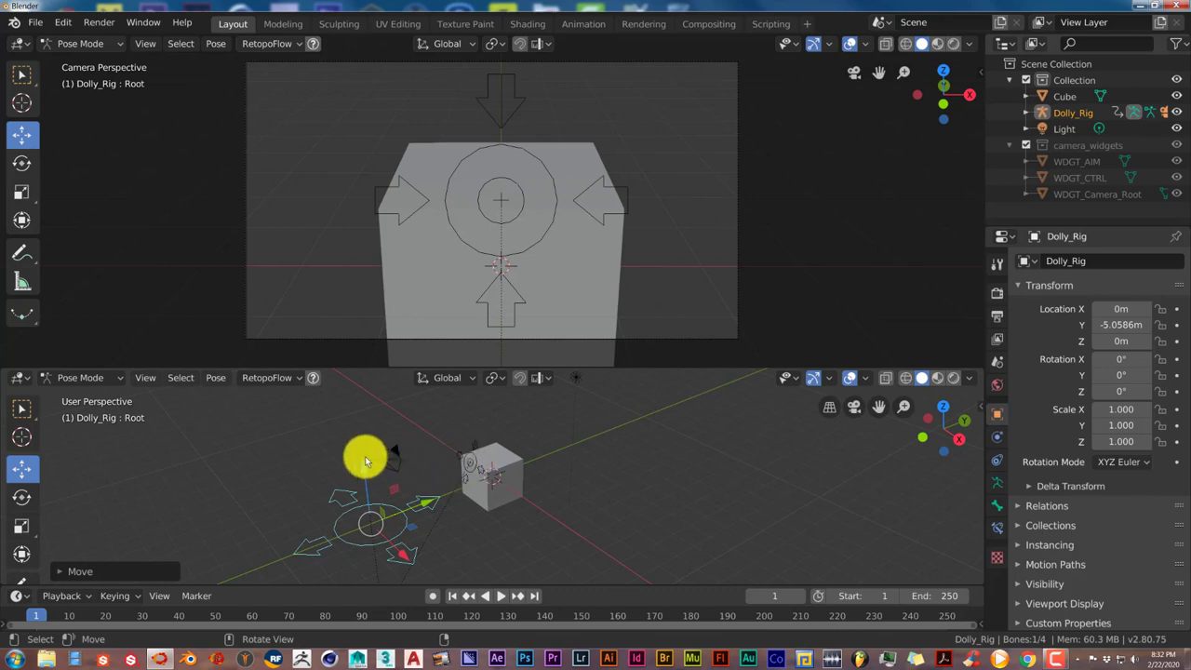
pyautogui.click(356, 458)
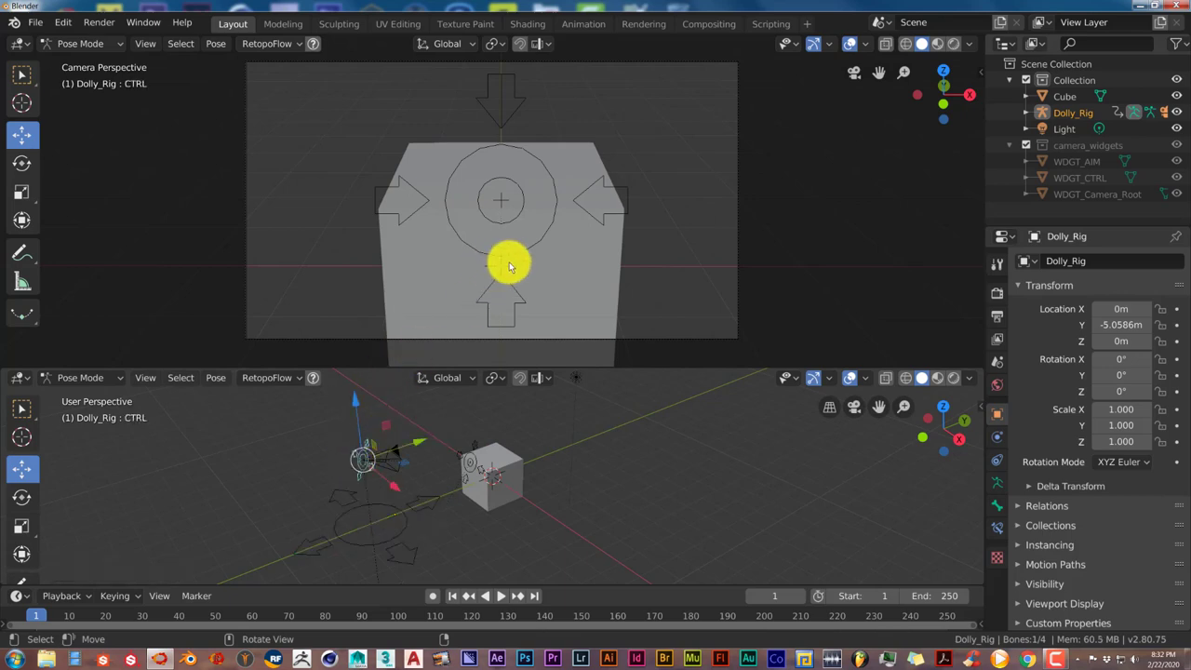
pyautogui.hotkey('ctrl', 'z')
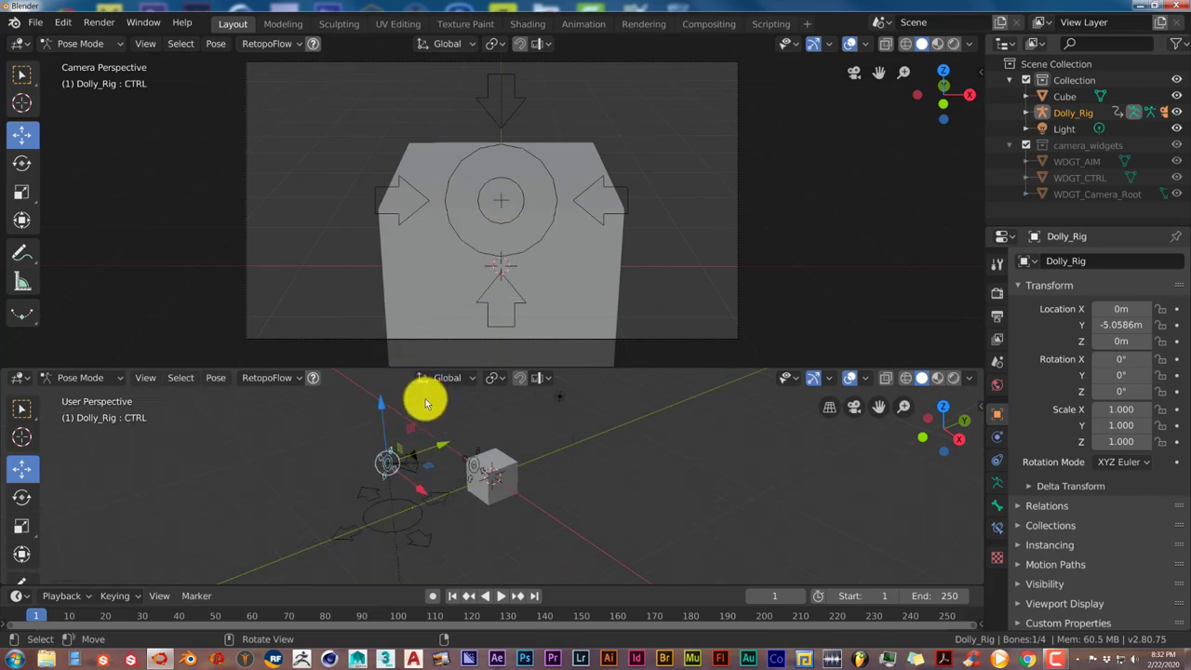
pyautogui.hotkey('ctrl', 'z')
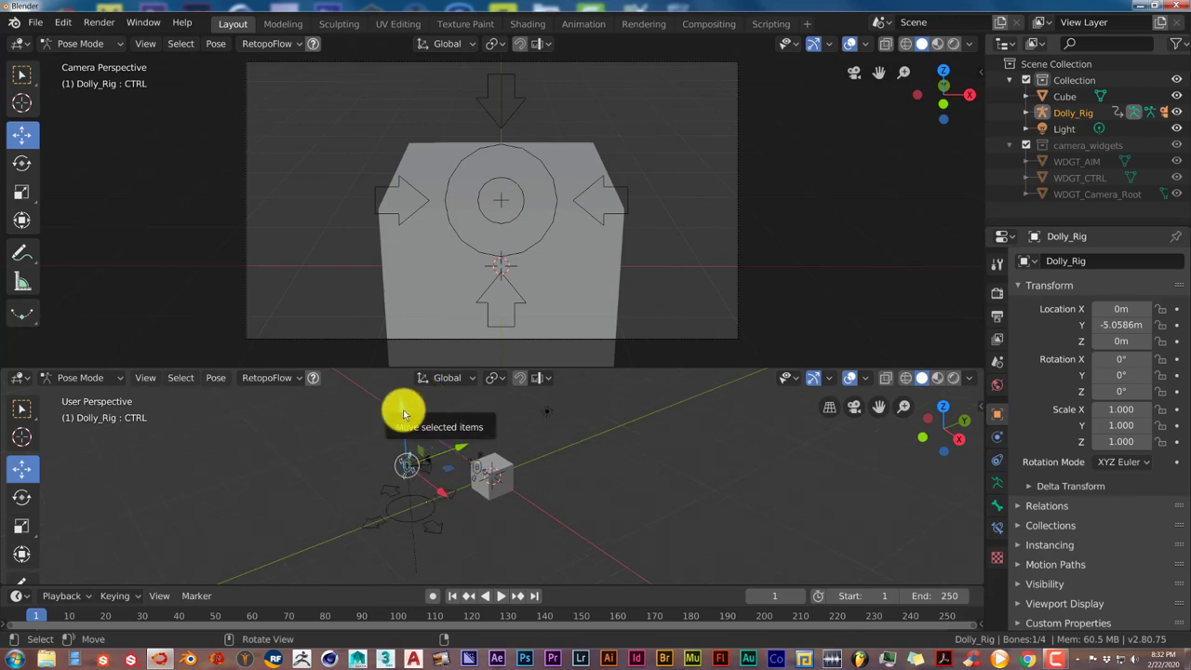
pyautogui.moveTo(400, 428); pyautogui.dragTo(429, 462)
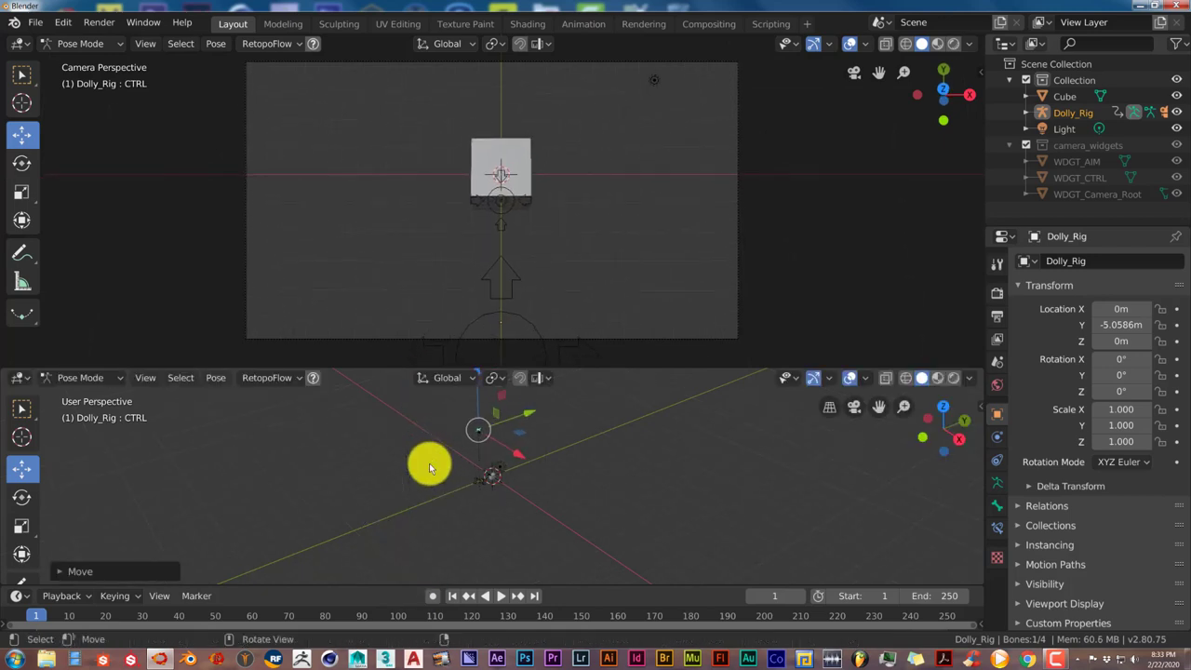
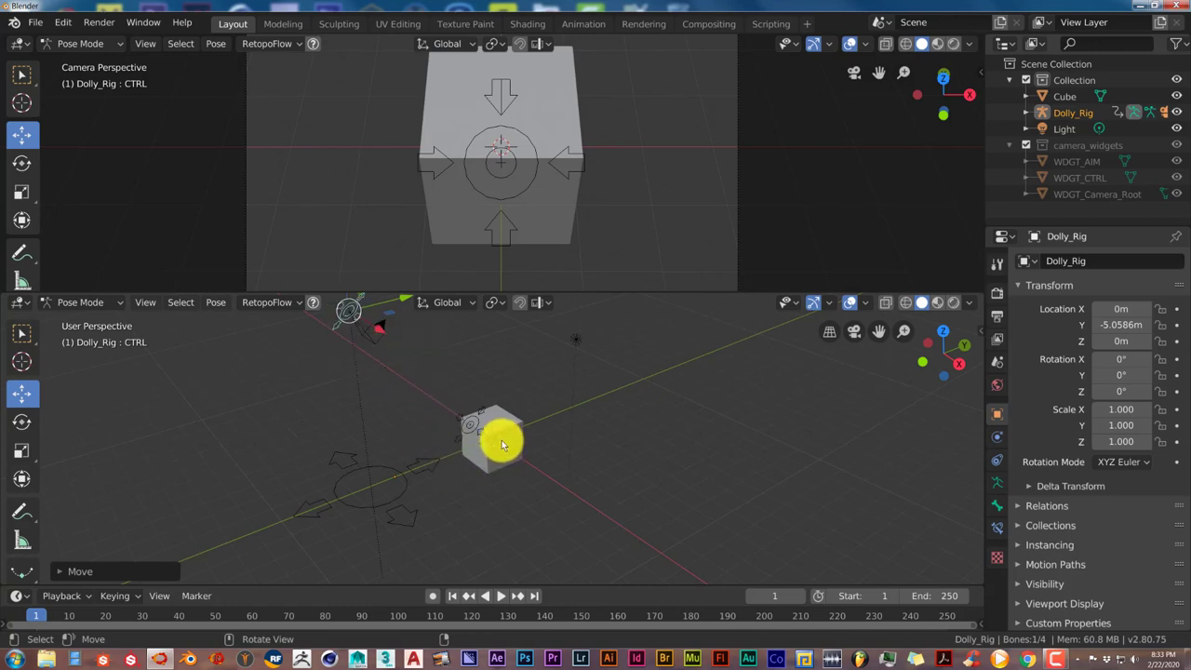
# Switch to Object Mode and raise the cube about 1.06 m along the Z axis so it sits on the ground grid.
pyautogui.moveTo(497, 468)
pyautogui.mouseDown(button='middle')
pyautogui.moveTo(469, 447)
pyautogui.moveTo(502, 487)
pyautogui.moveTo(511, 462)
pyautogui.mouseUp(button='middle')
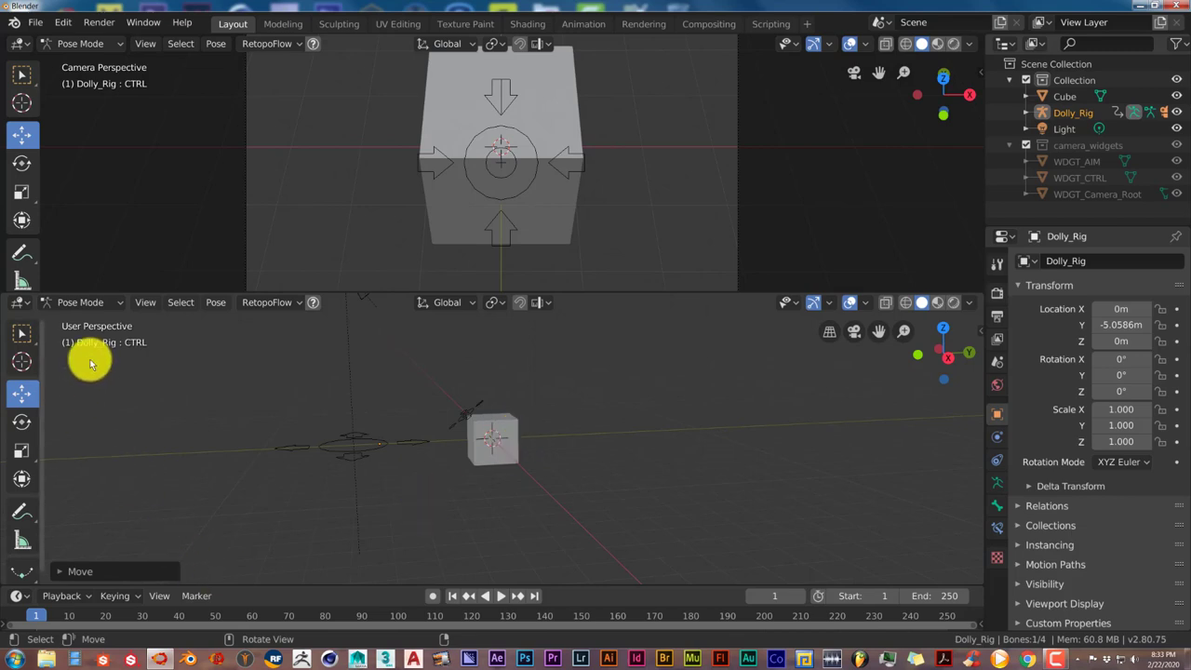
pyautogui.click(91, 304)
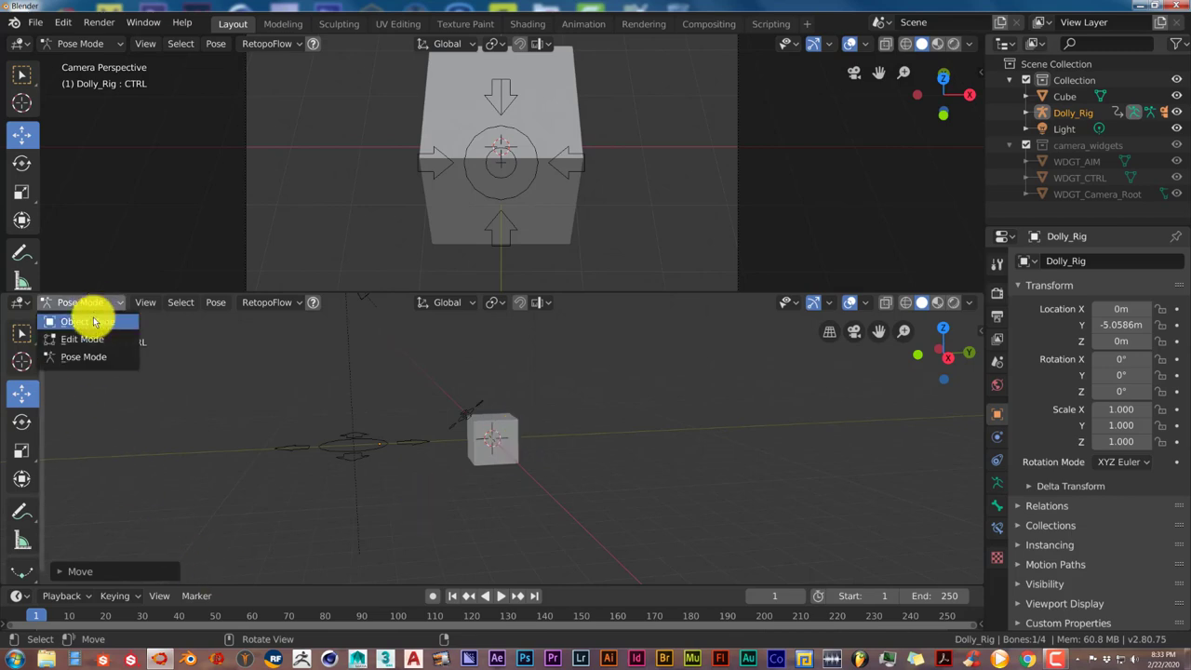
pyautogui.click(88, 321)
pyautogui.click(489, 460)
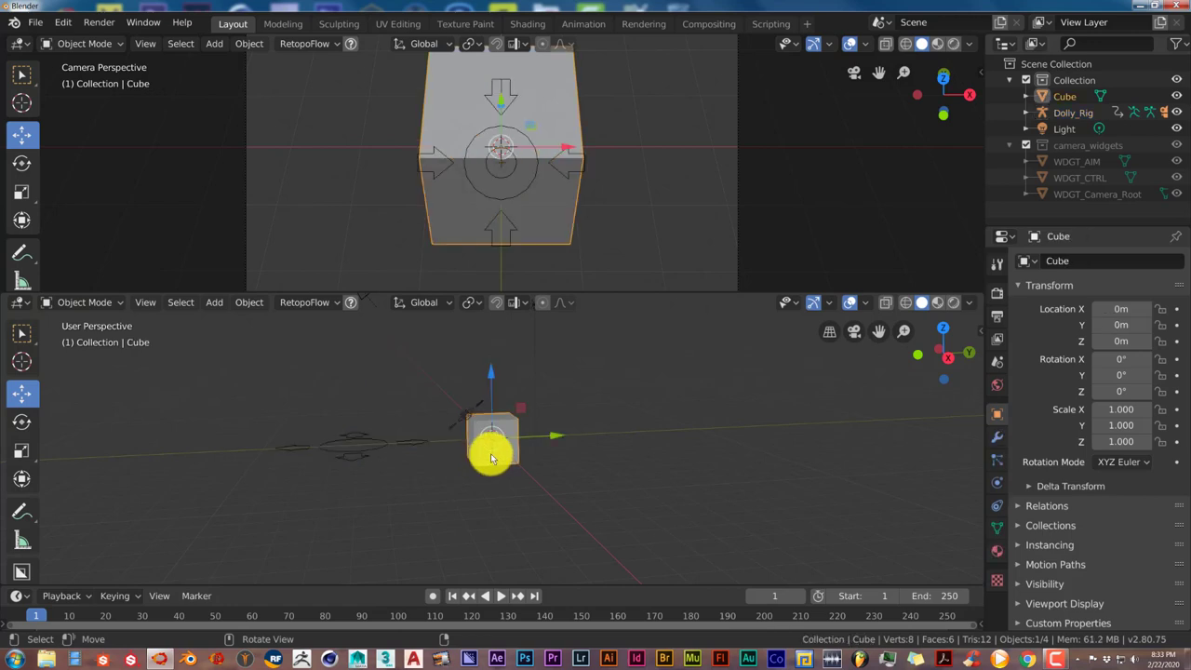
pyautogui.scroll(2, 516, 480)
pyautogui.keyDown('alt'); pyautogui.moveTo(529, 500); pyautogui.dragTo(527, 498, button='middle'); pyautogui.keyUp('alt')
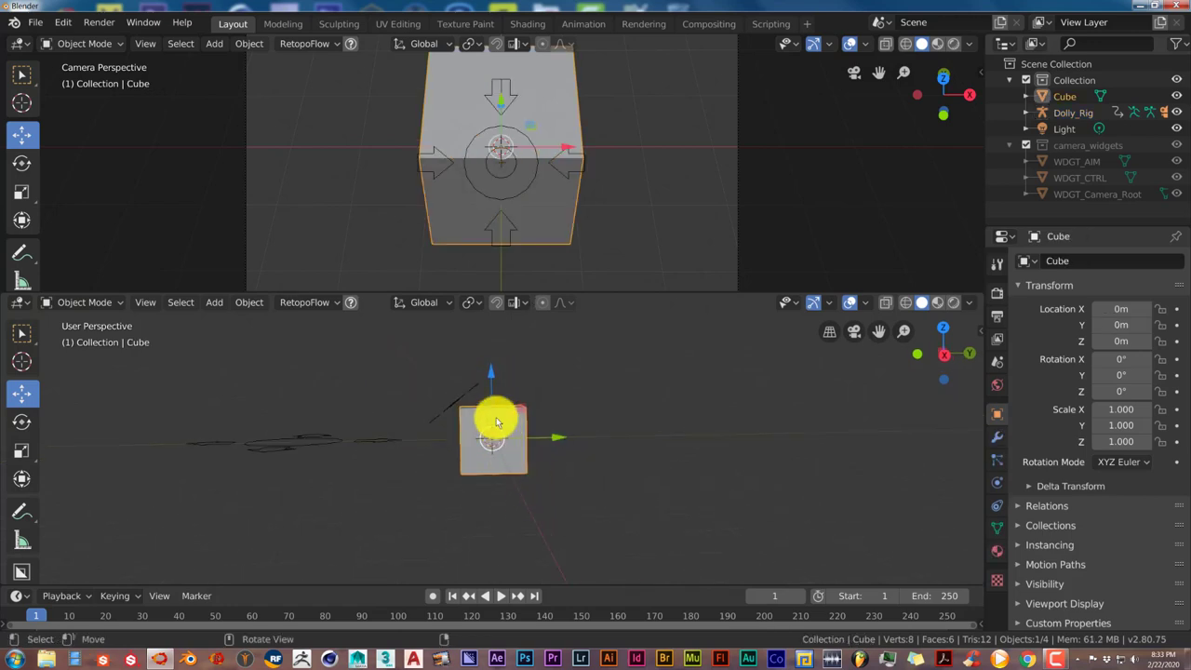
pyautogui.moveTo(490, 373); pyautogui.dragTo(493, 340)
# Add a mesh plane at the world origin beneath the cube.
pyautogui.moveTo(484, 434); pyautogui.dragTo(516, 465, button='middle')
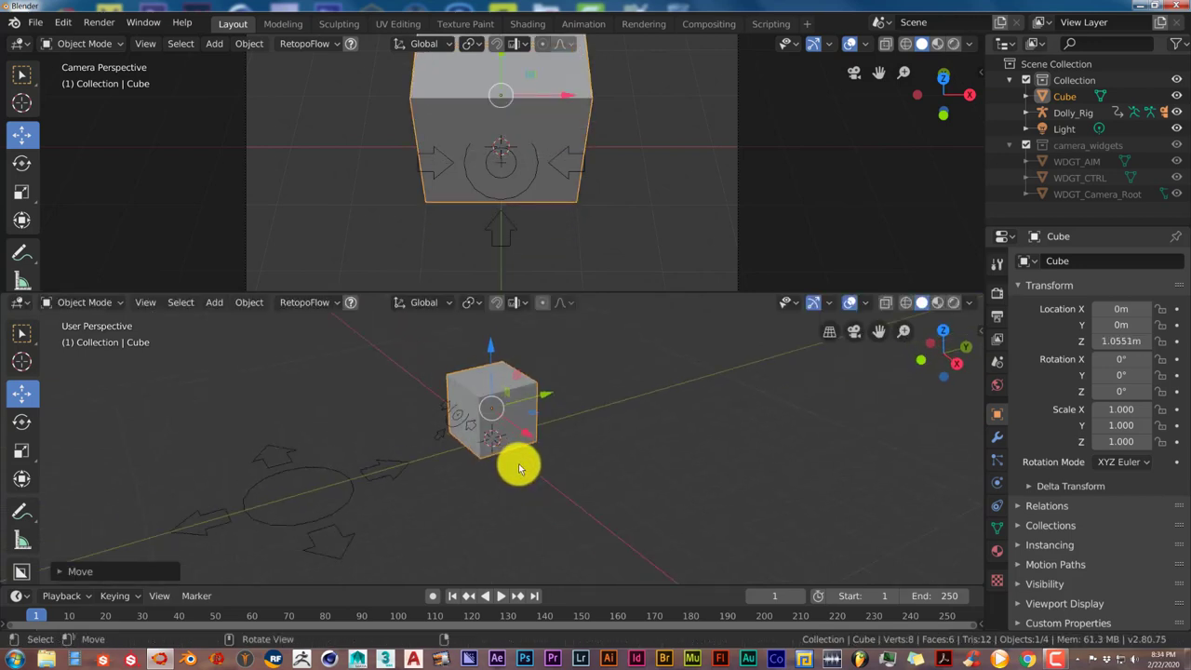
pyautogui.hotkey('shift', 'a')
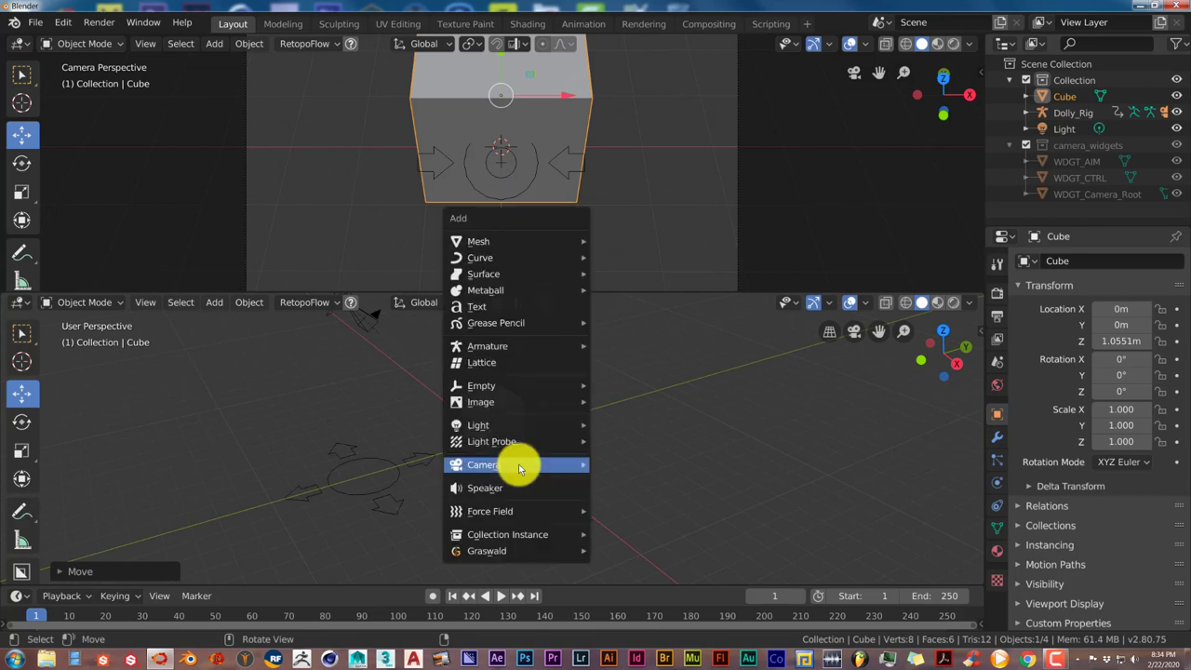
pyautogui.moveTo(519, 465)
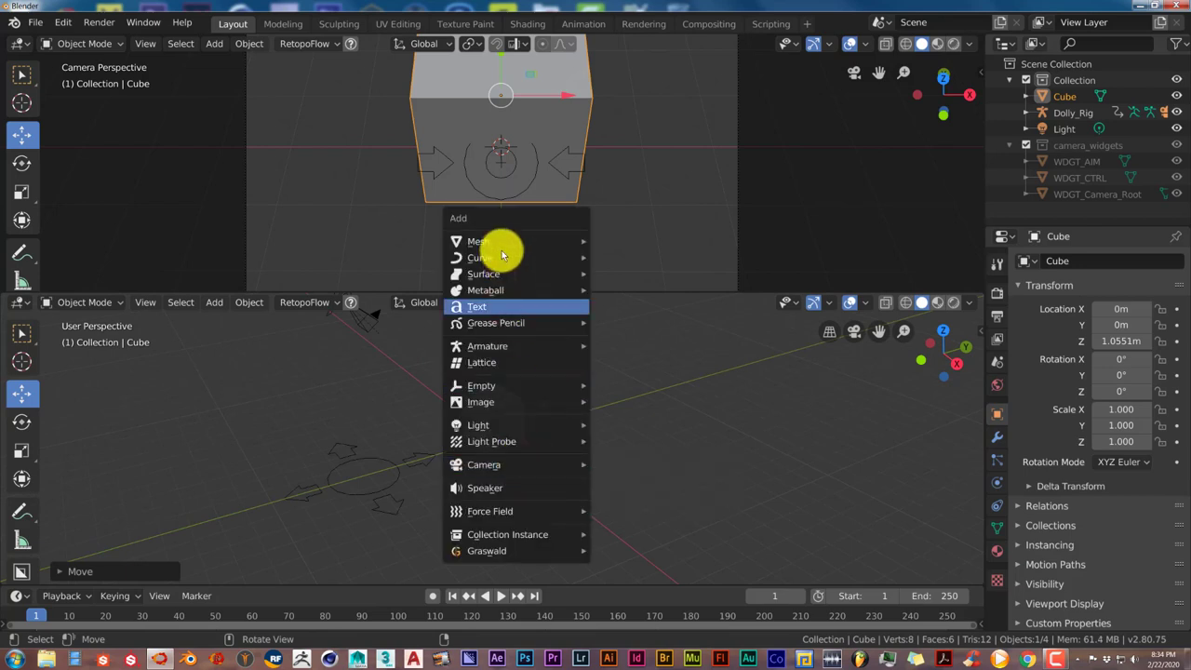
pyautogui.moveTo(506, 243)
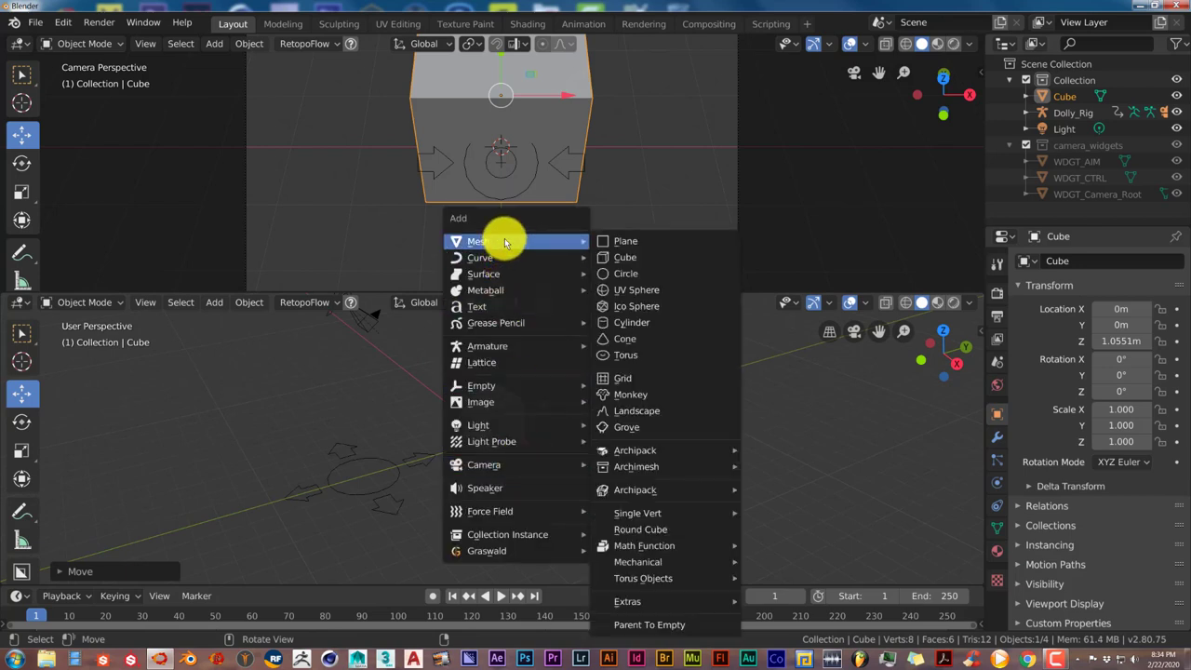
pyautogui.click(622, 241)
pyautogui.moveTo(537, 452); pyautogui.dragTo(511, 453, button='middle')
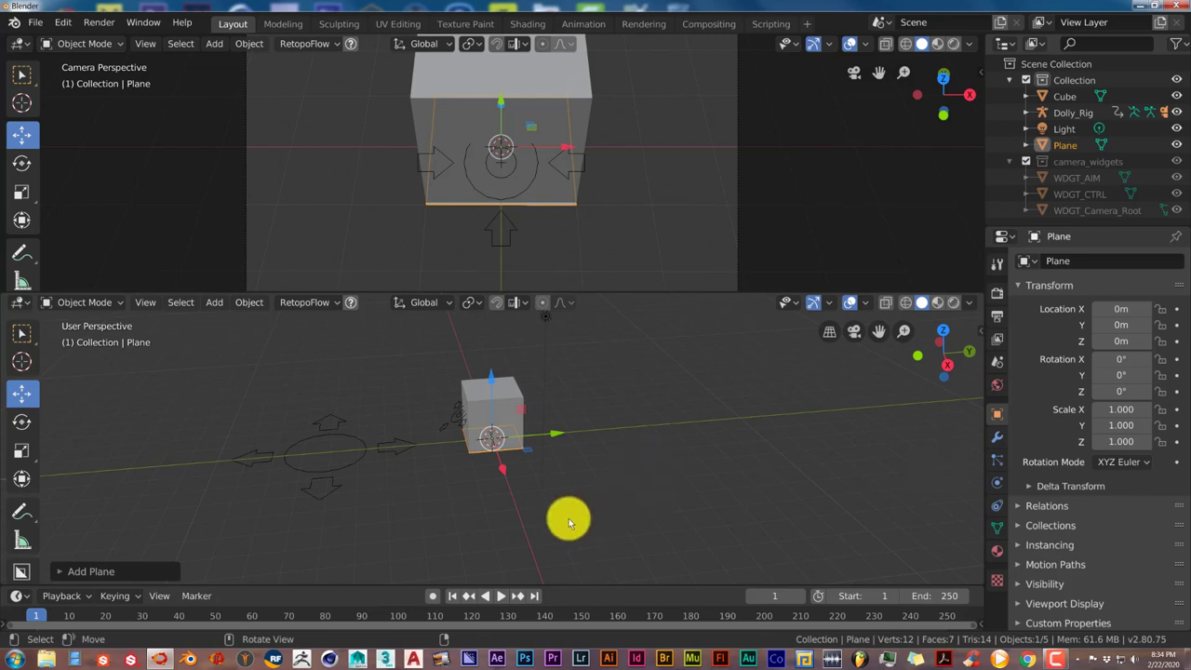
# Give the plane an Array modifier with a relative offset of 0 on X and 1 on Y.
pyautogui.click(997, 436)
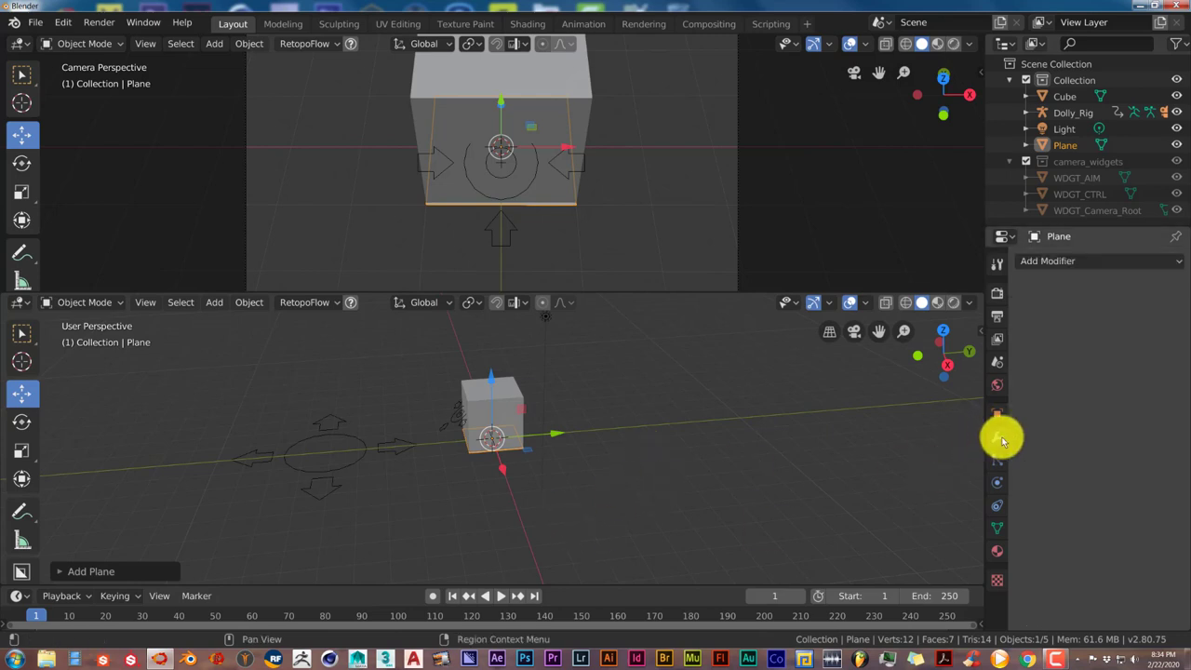
pyautogui.click(1084, 266)
pyautogui.click(878, 298)
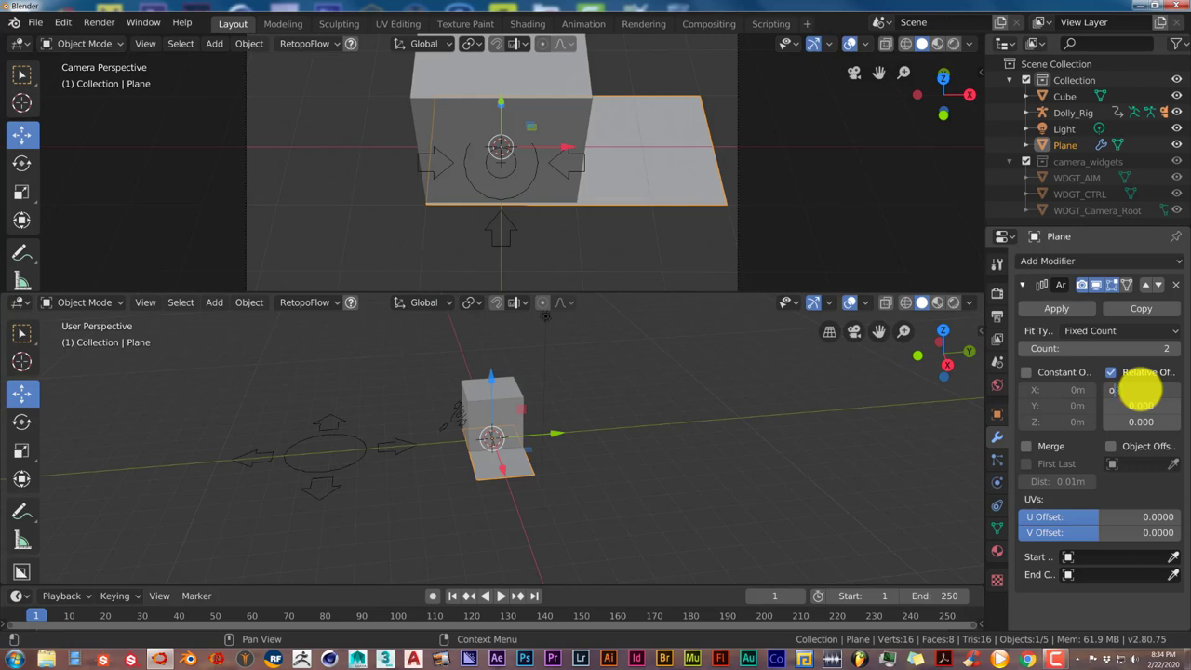
pyautogui.press('Return')
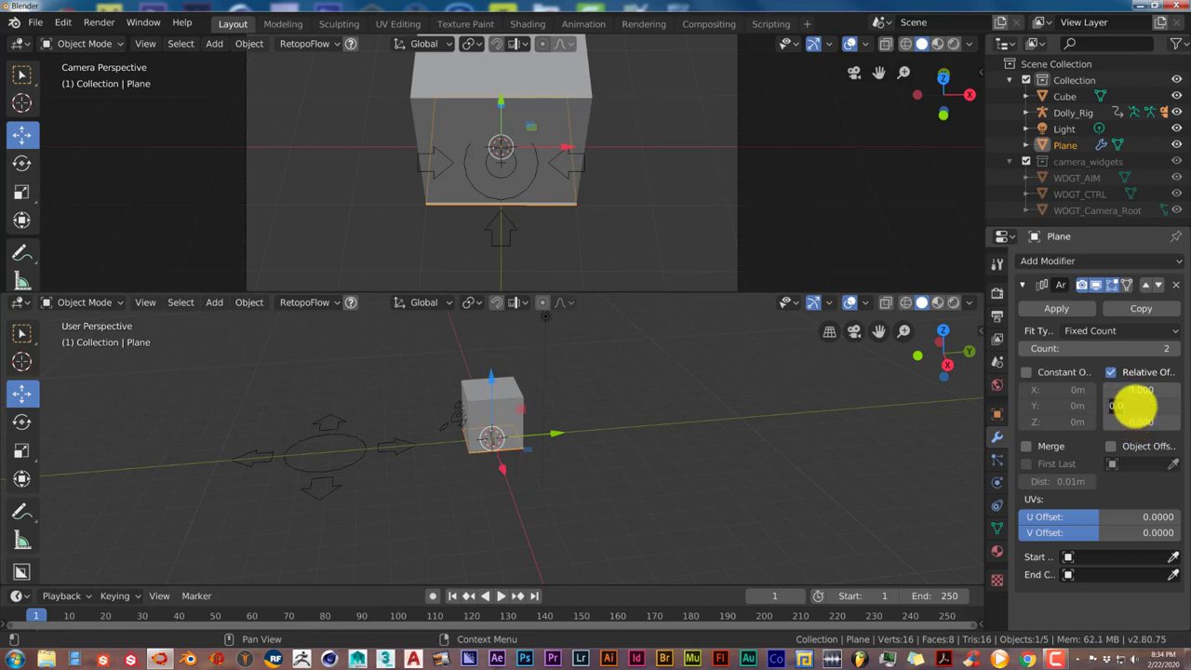
pyautogui.click(1136, 406)
pyautogui.write('1')
pyautogui.press('Return')
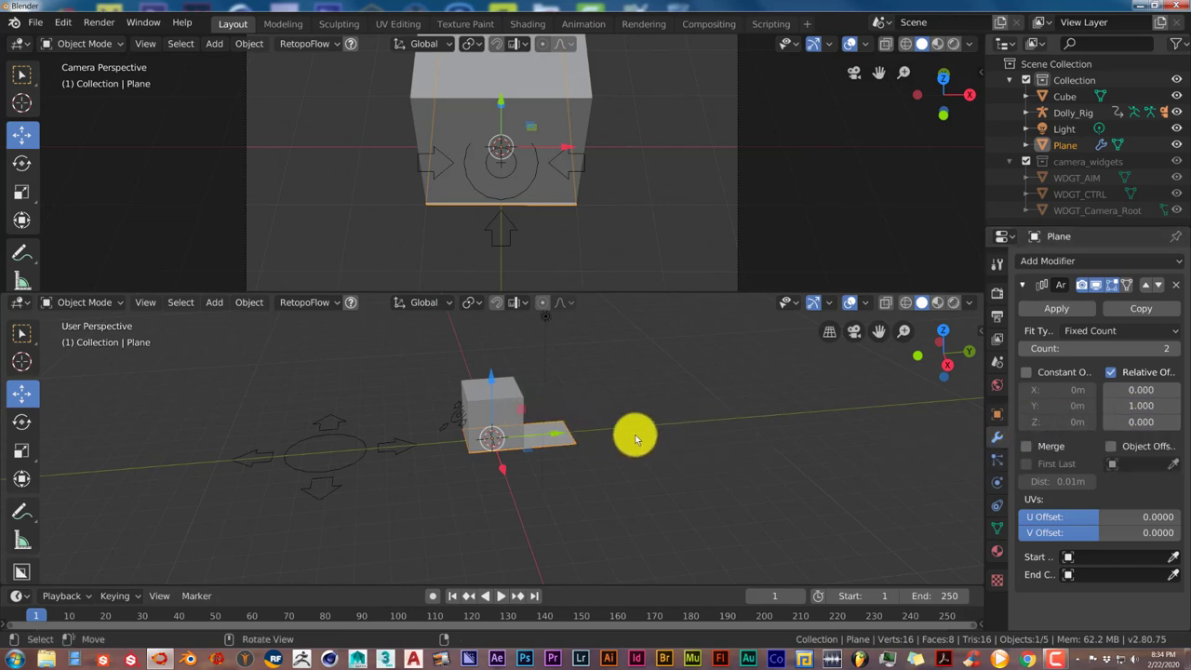
# Set the Array modifier's count to 10, and increase it to 20 to lengthen the strip.
pyautogui.click(1101, 350)
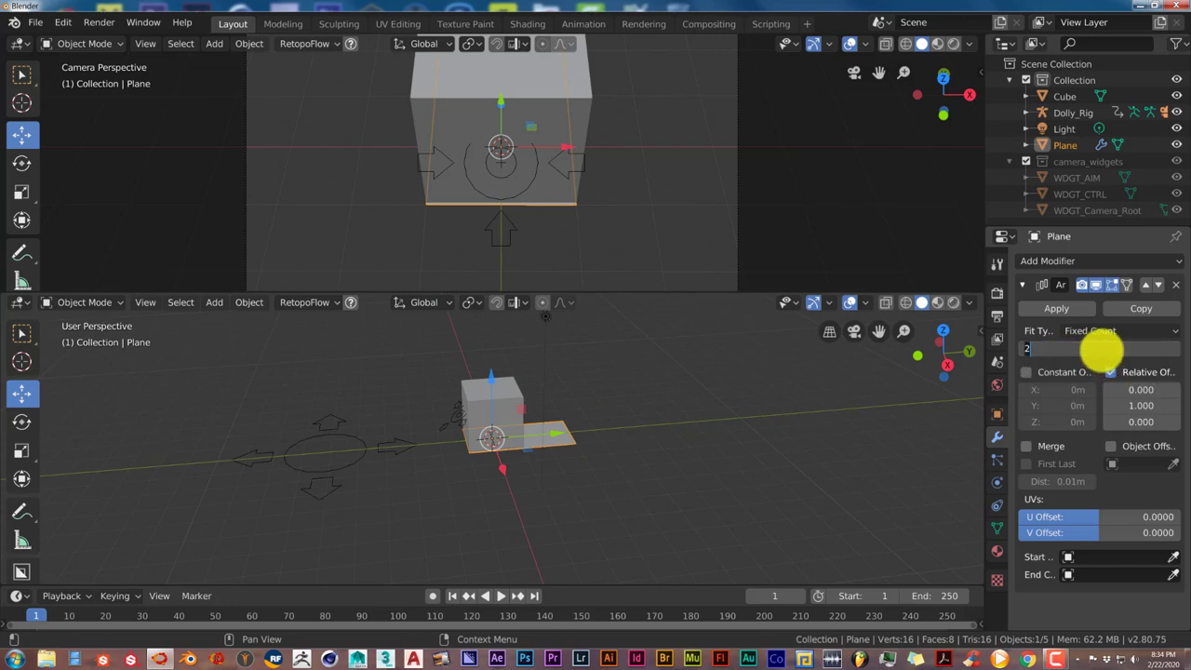
pyautogui.write('10')
pyautogui.press('Return')
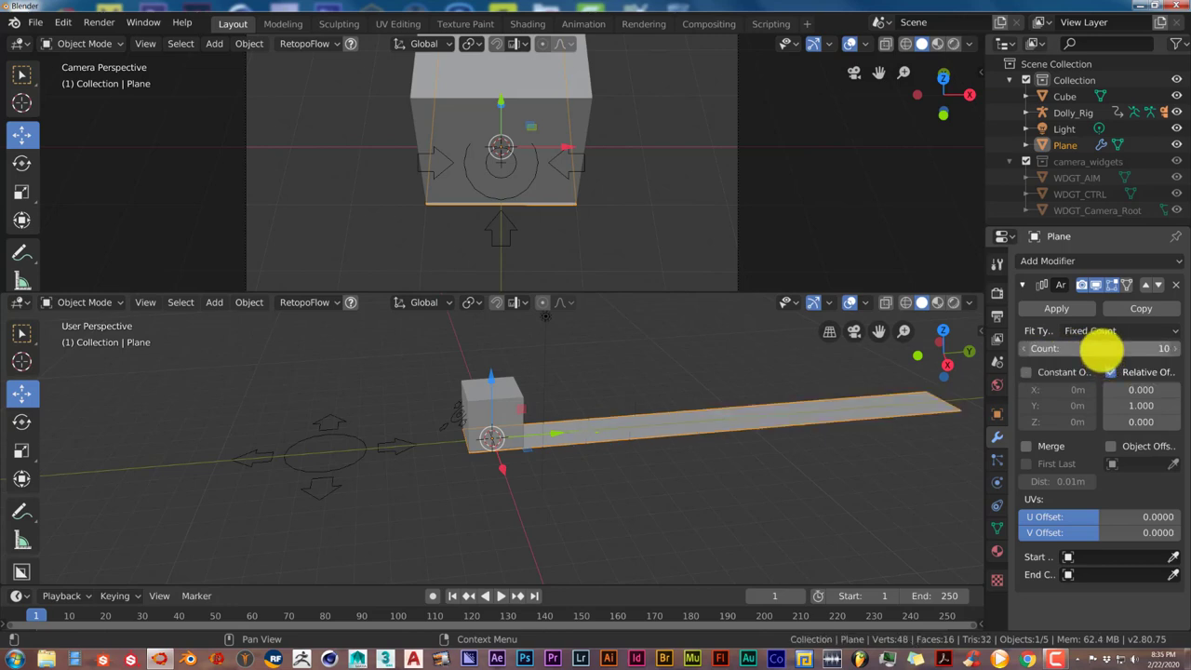
pyautogui.click(1092, 347)
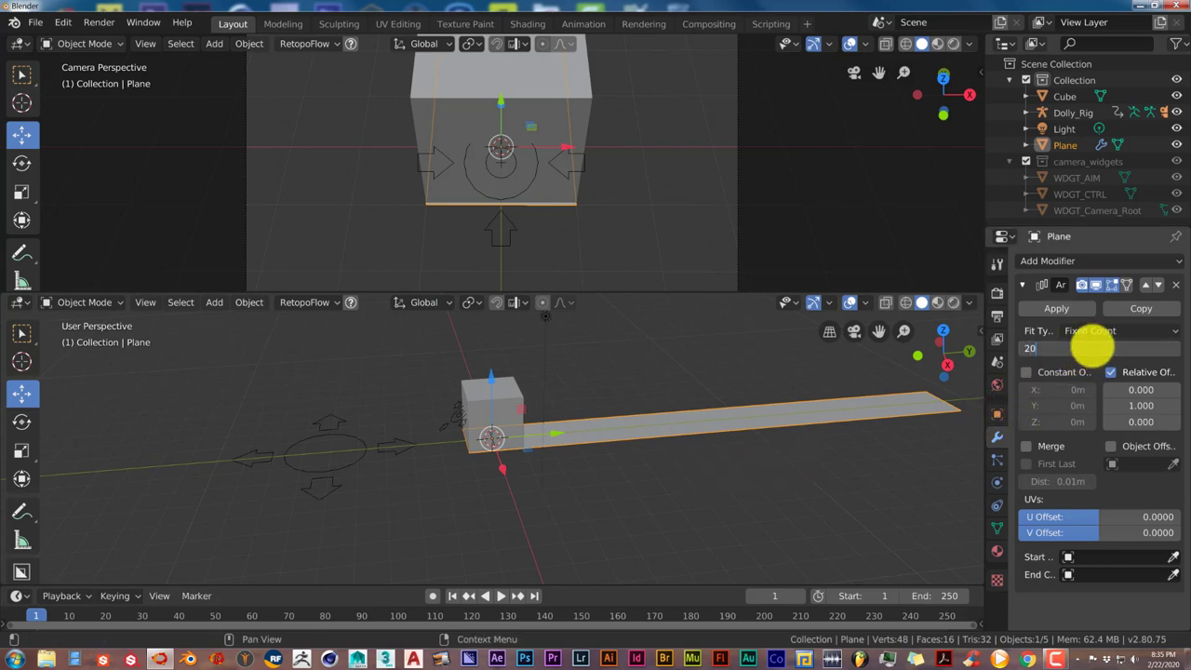
pyautogui.write('20')
pyautogui.press('Return')
pyautogui.scroll(-3, 697, 456)
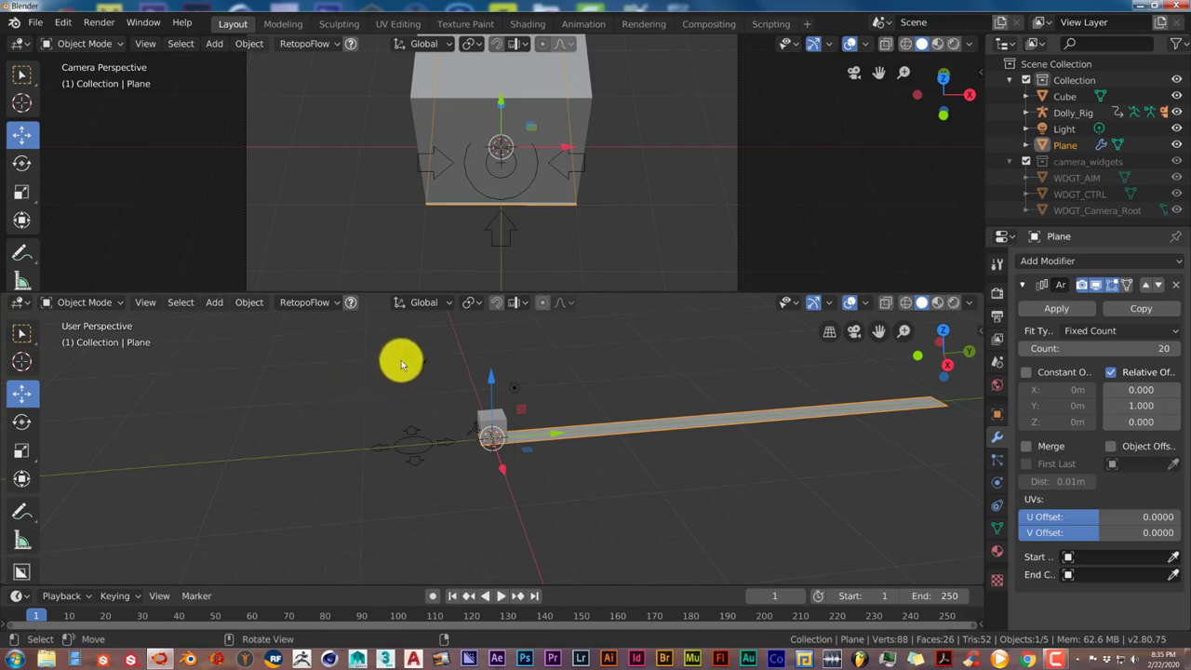
# Put the dolly rig in Pose Mode and lower its CTRL bone along the Z axis to around the cube's height.
pyautogui.click(401, 362)
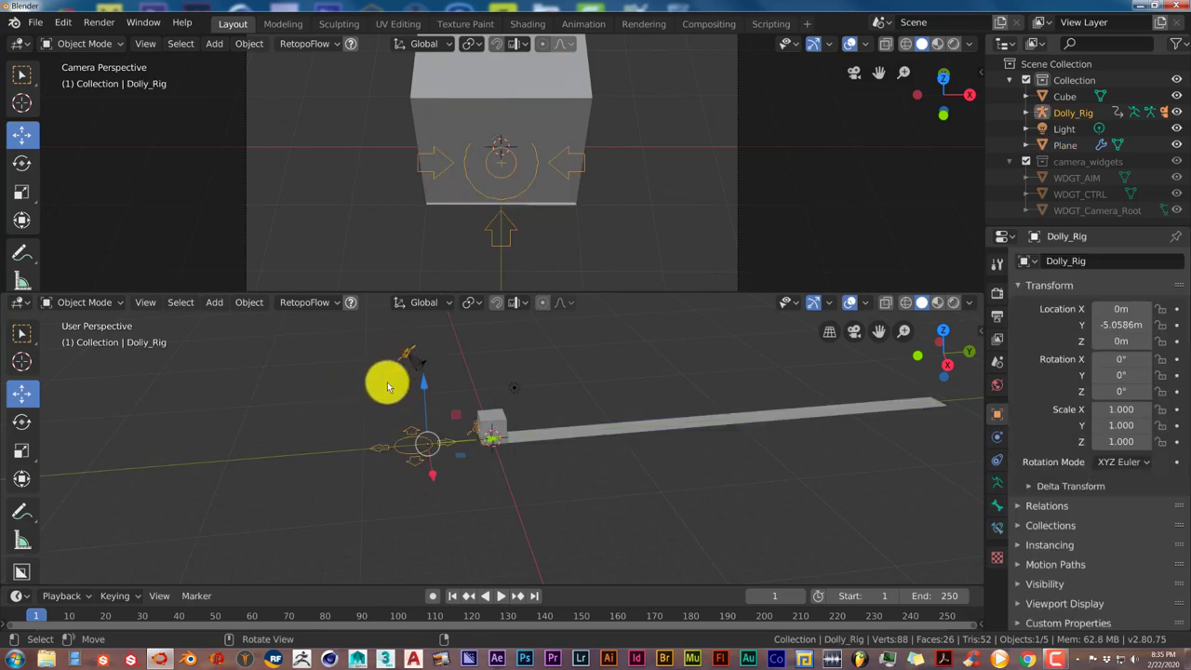
pyautogui.click(84, 303)
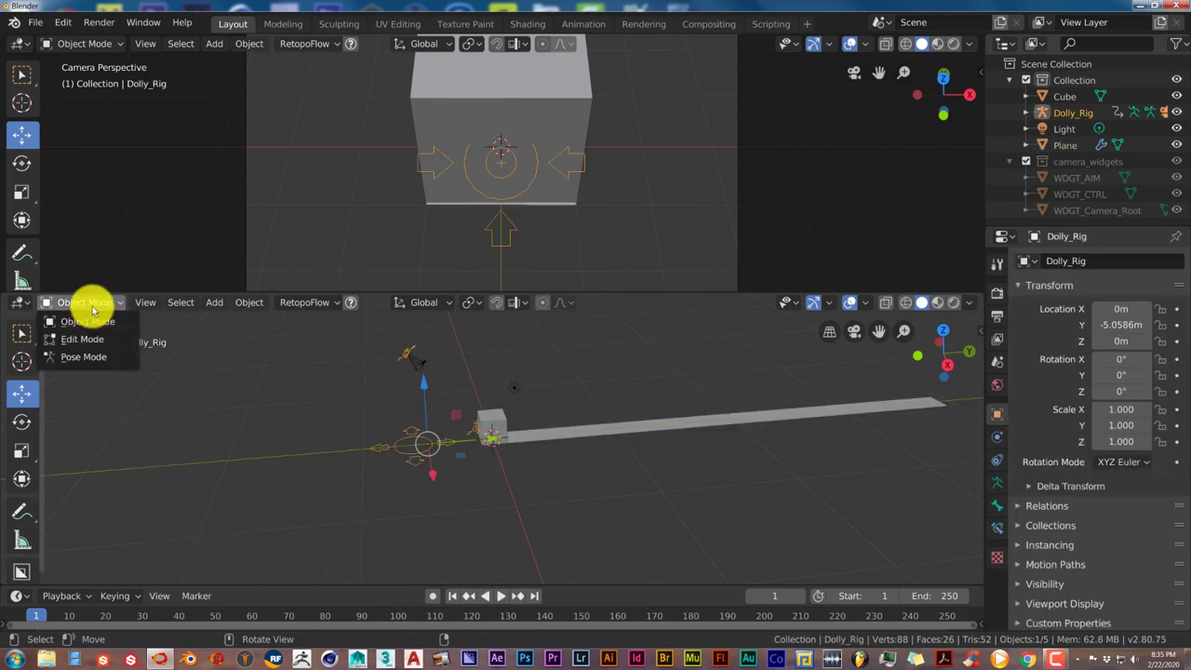
pyautogui.click(87, 357)
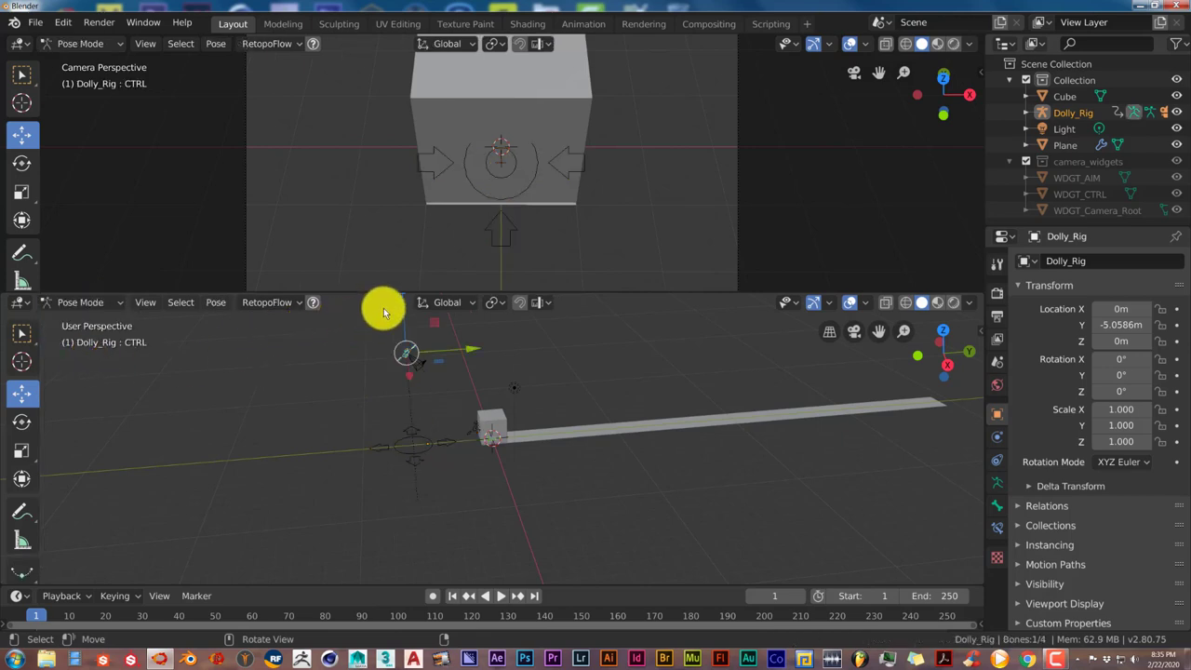
pyautogui.moveTo(401, 301); pyautogui.dragTo(399, 372)
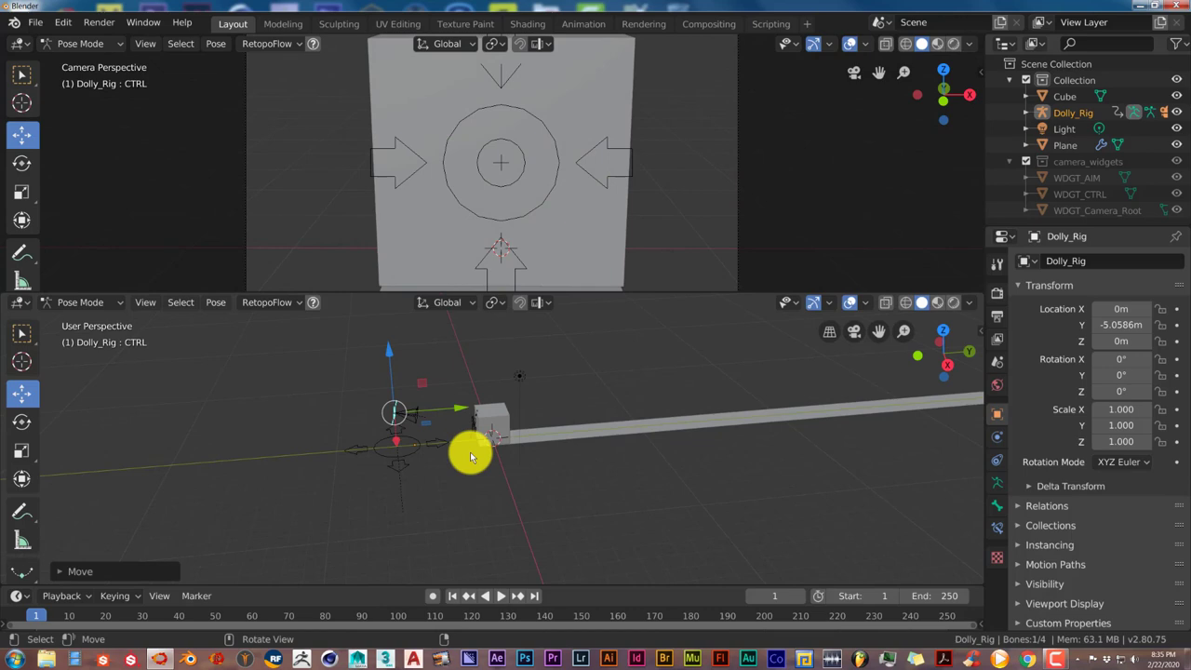
# In the right orthographic view, move the rig's AIM bone along the Y axis to near the cube's center.
pyautogui.press('KP_1')
pyautogui.press('KP_3')
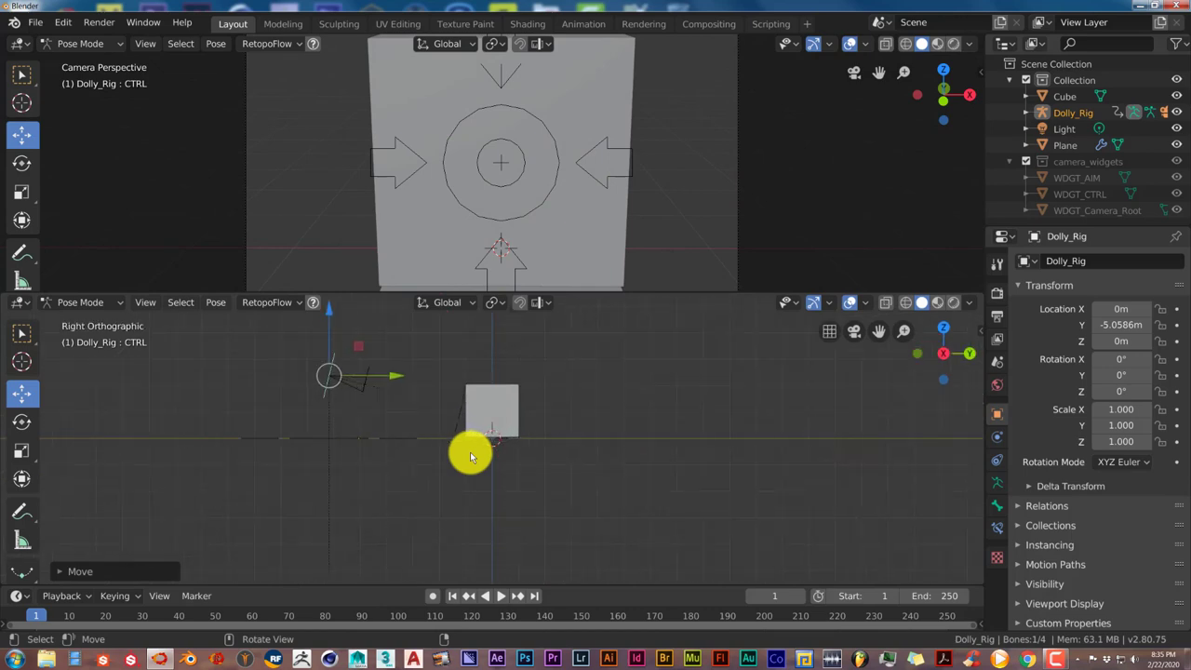
pyautogui.scroll(1, 479, 455)
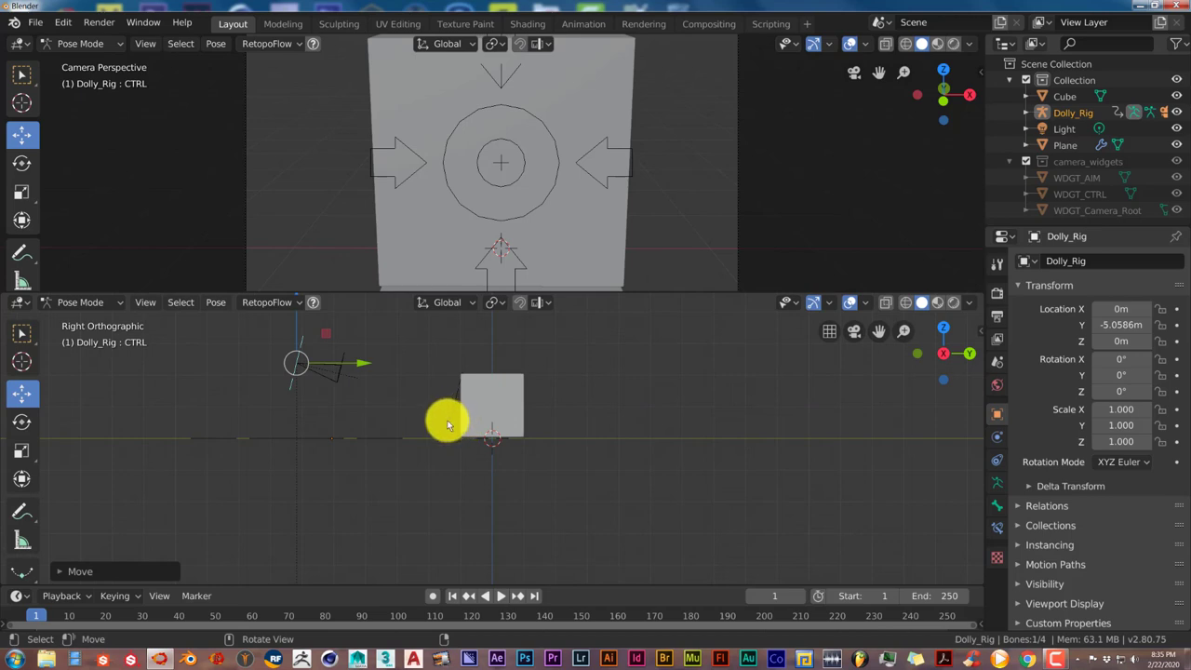
pyautogui.click(452, 196)
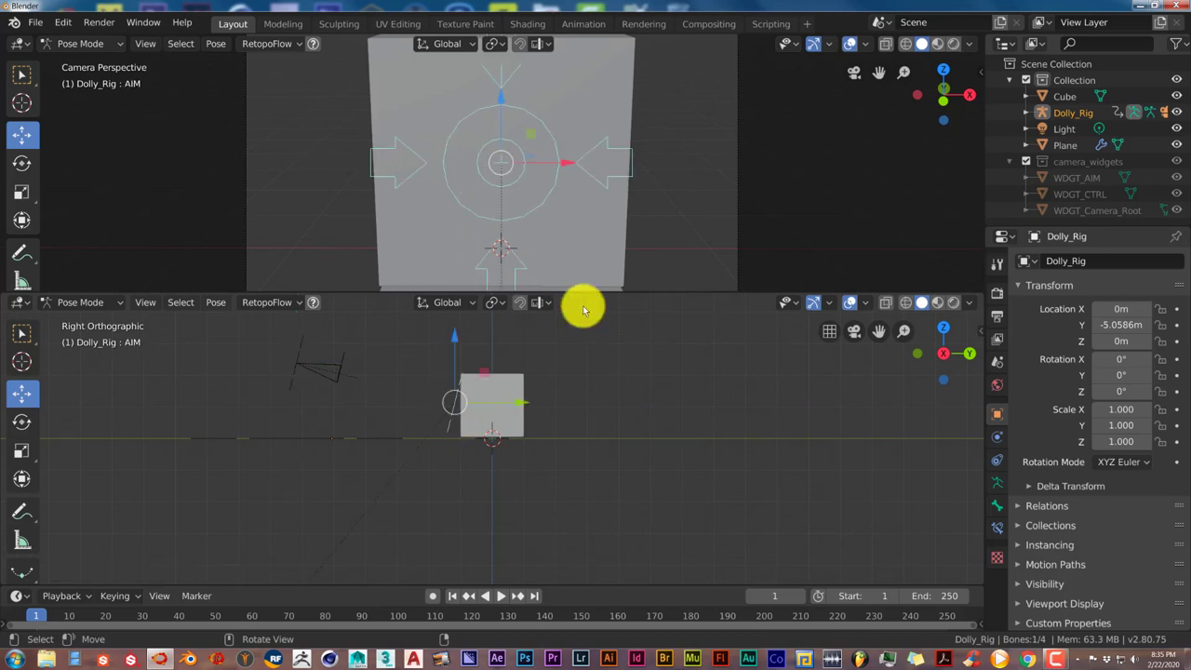
pyautogui.press('g')
pyautogui.press('y')
pyautogui.click(547, 414)
# Return the dolly rig to Object Mode and parent the cube to the rig using the Object option.
pyautogui.click(90, 310)
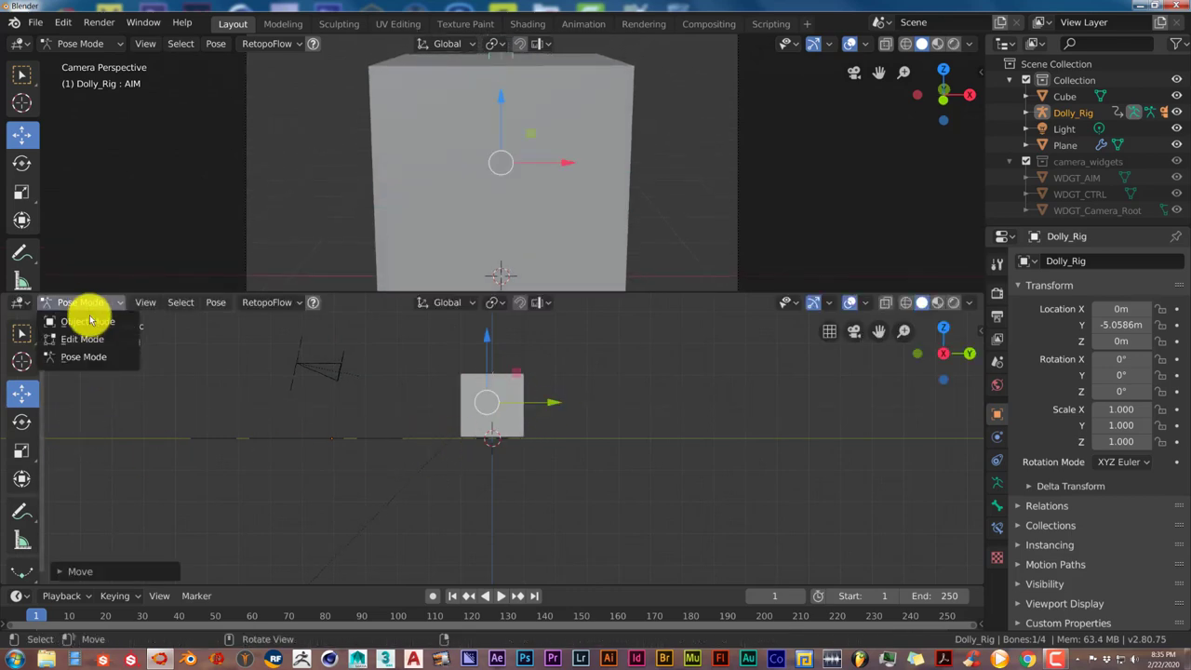
pyautogui.click(91, 316)
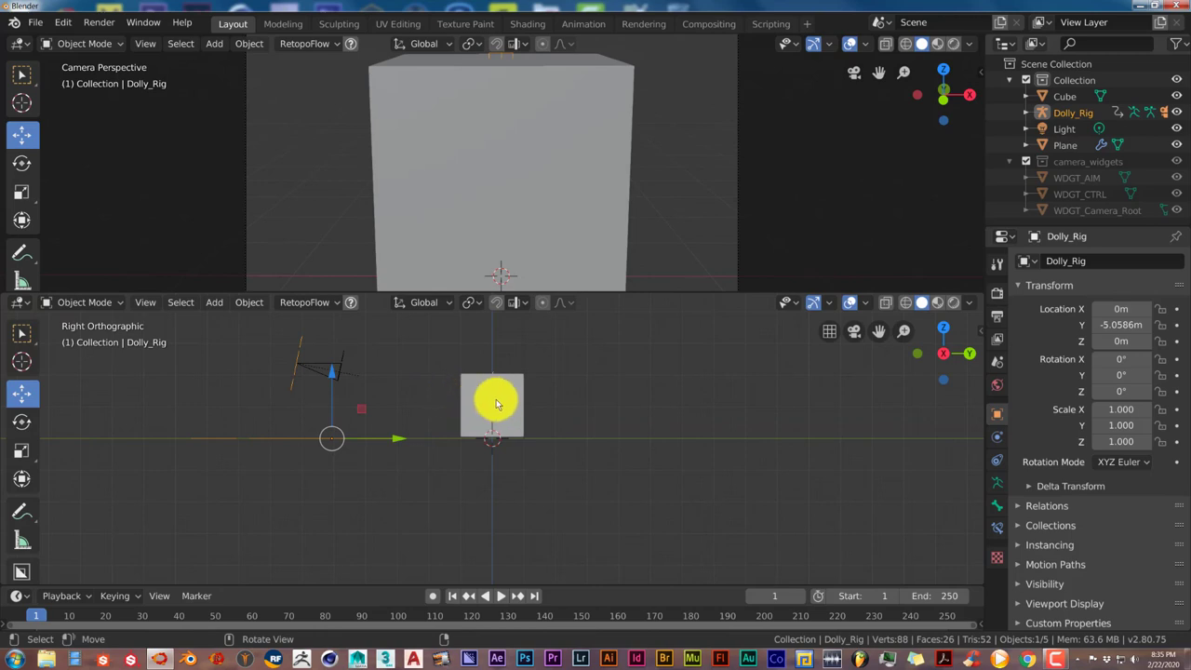
pyautogui.scroll(1, 507, 398)
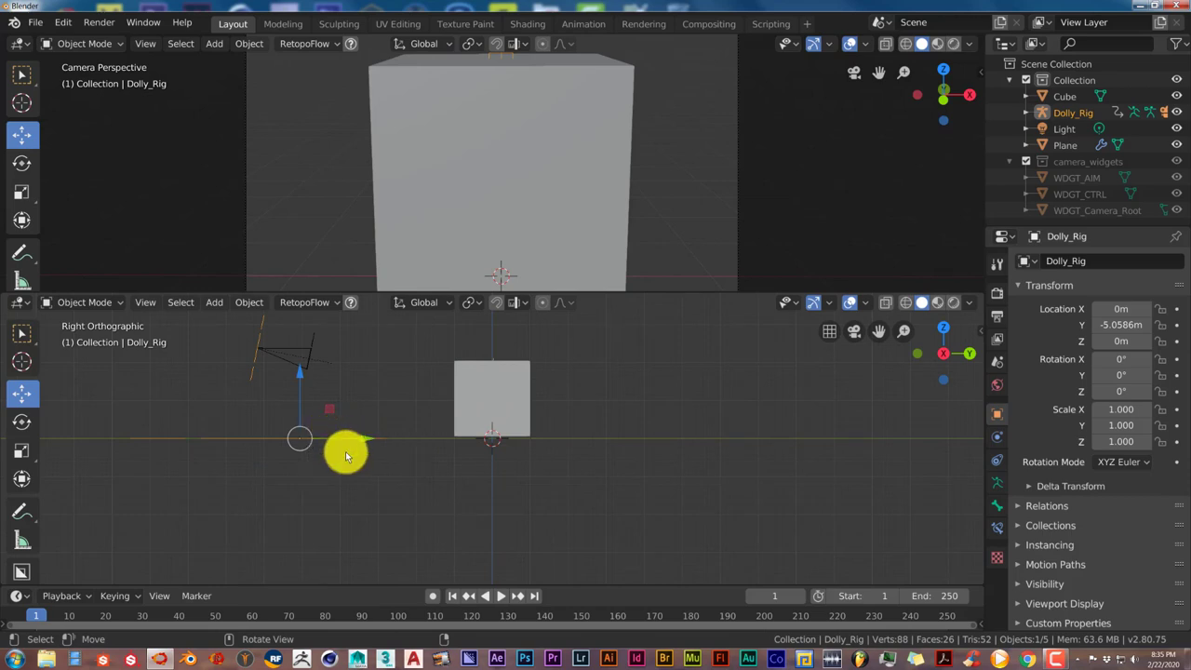
pyautogui.click(457, 378)
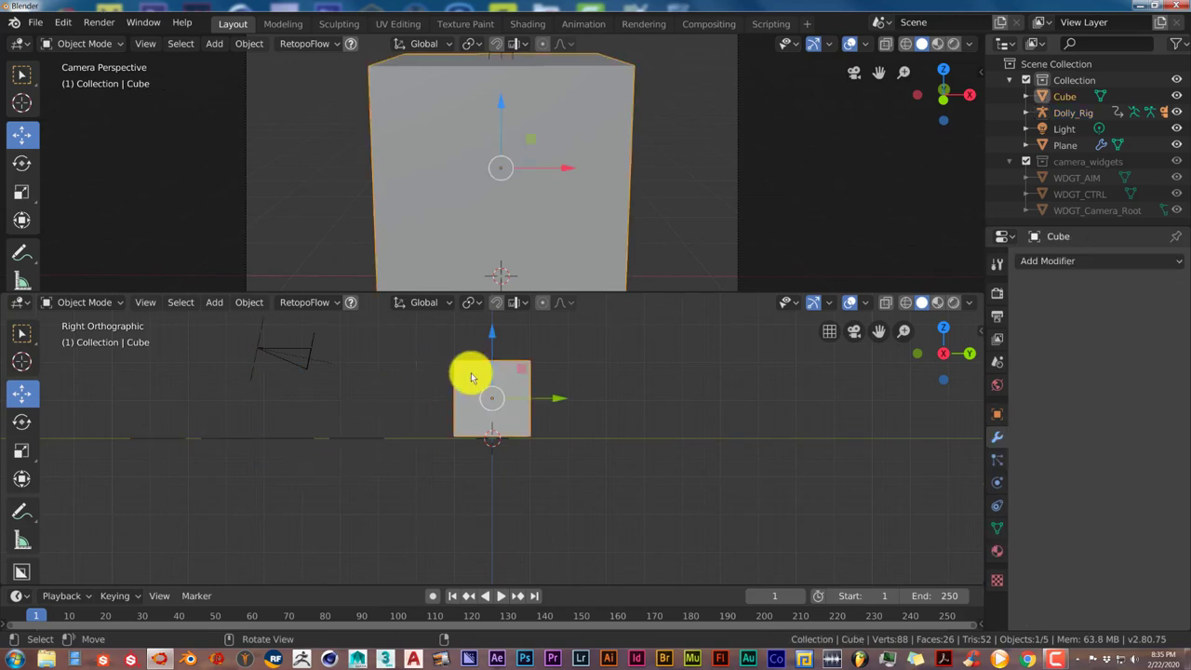
pyautogui.click(354, 439)
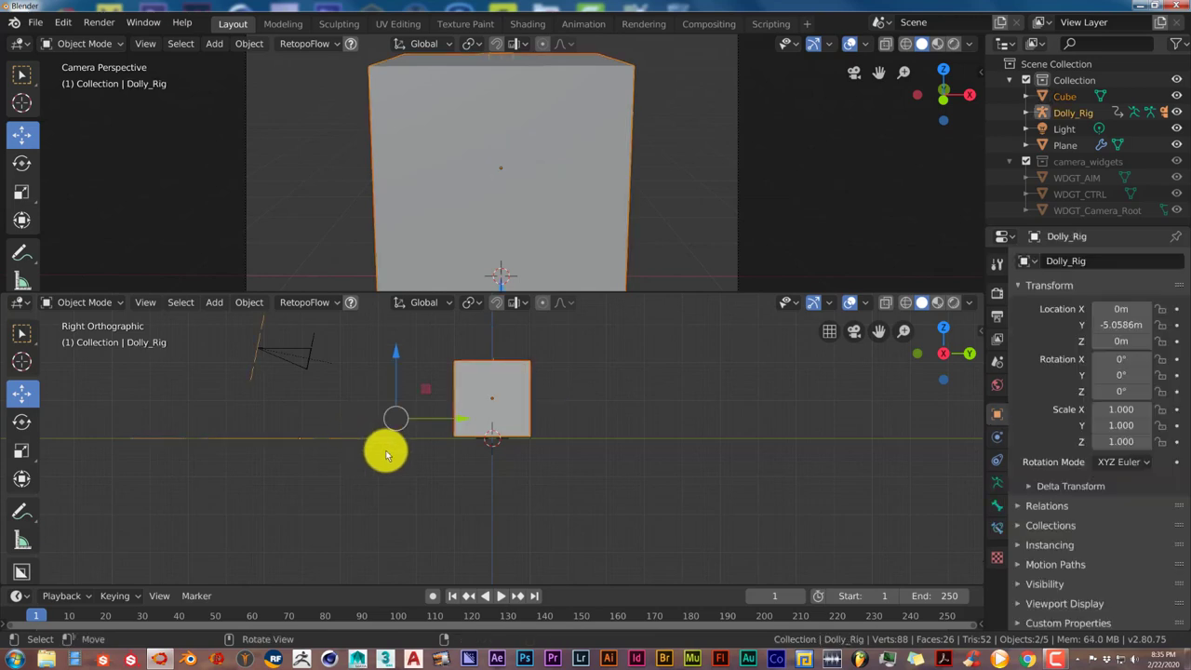
pyautogui.scroll(-1, 412, 463)
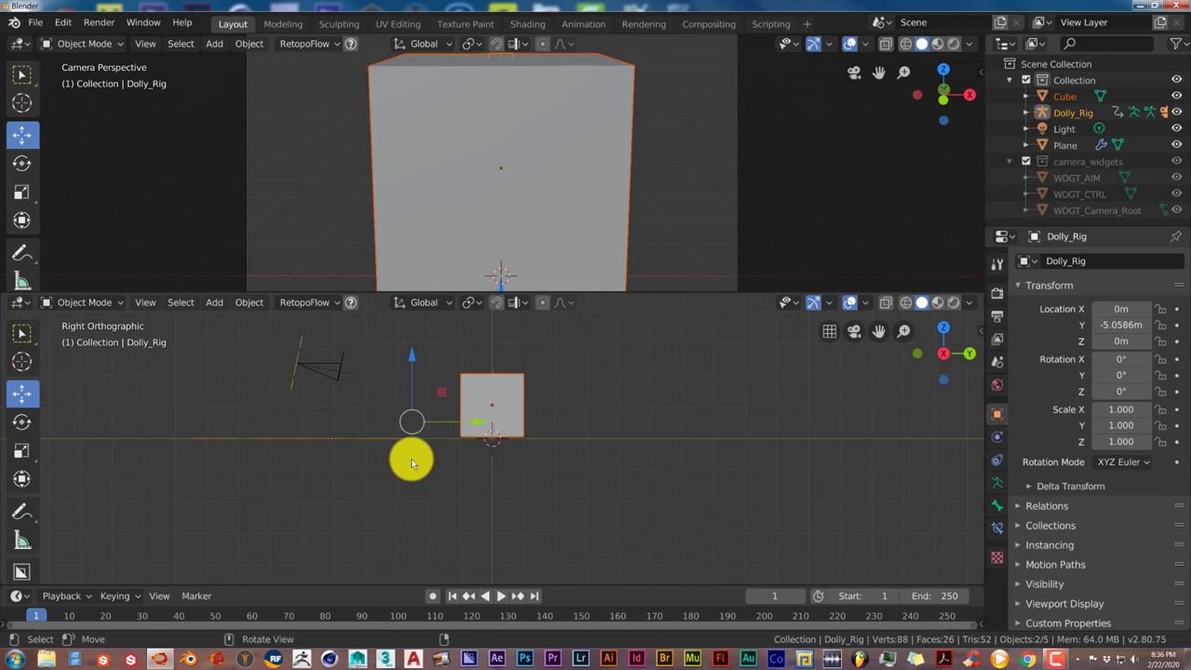
pyautogui.hotkey('ctrl', 'p')
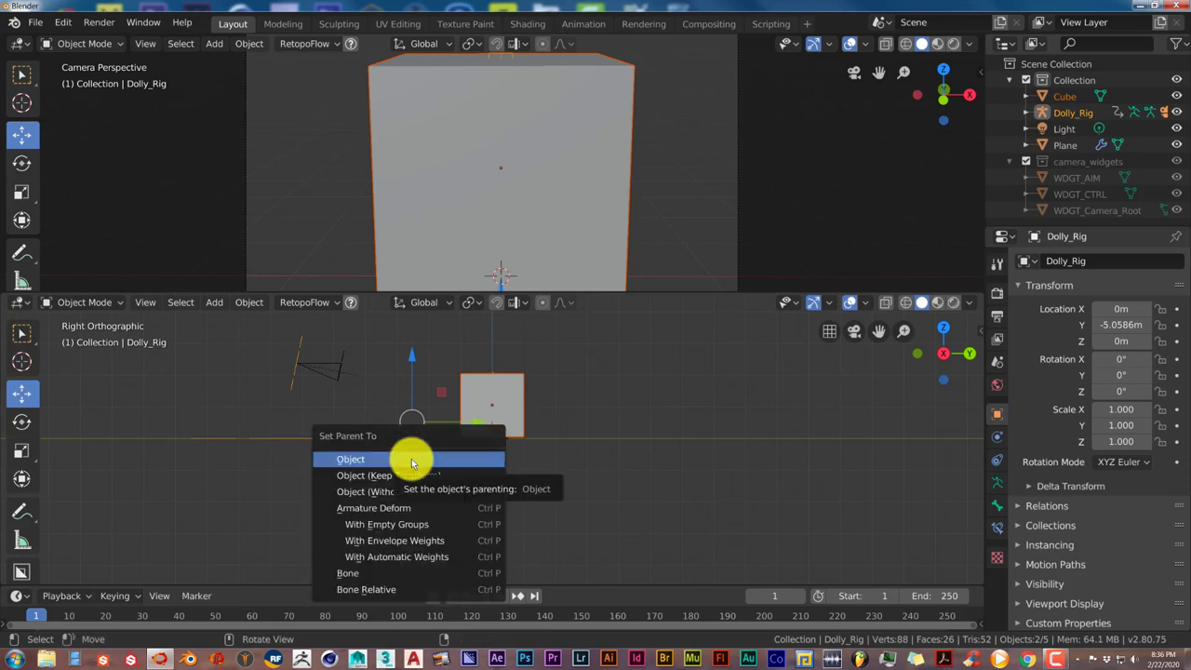
pyautogui.click(412, 460)
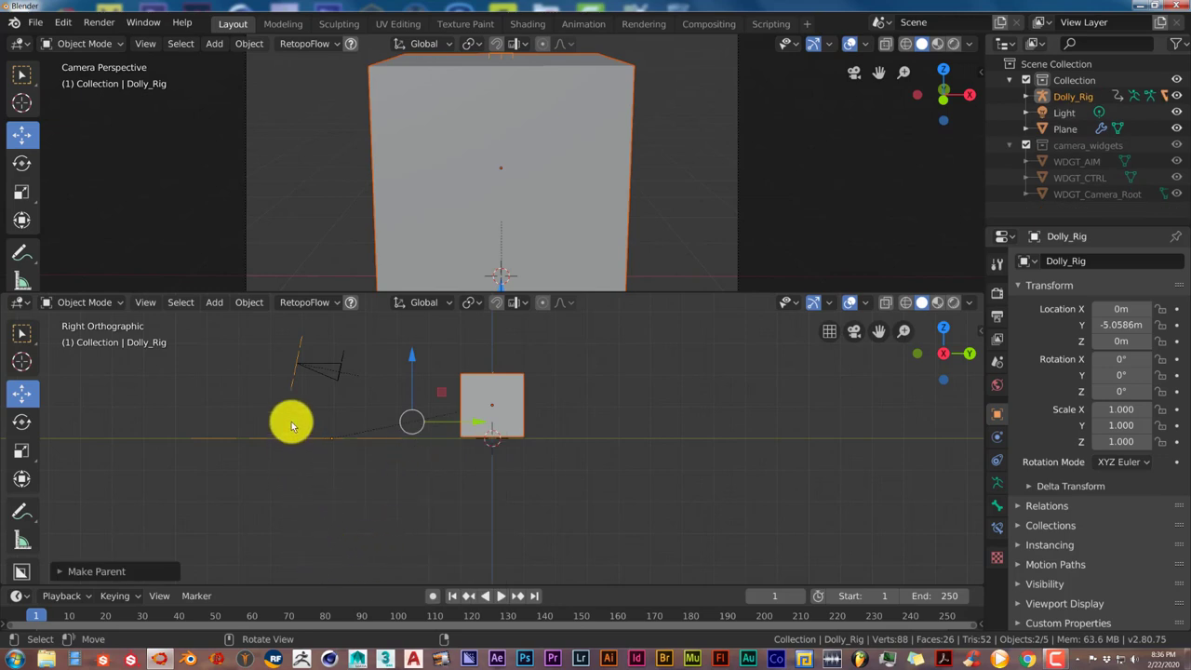
# Slide the dolly rig back and forth along the Y axis to test the parenting, and place it at about -5.14 m.
pyautogui.click(288, 385)
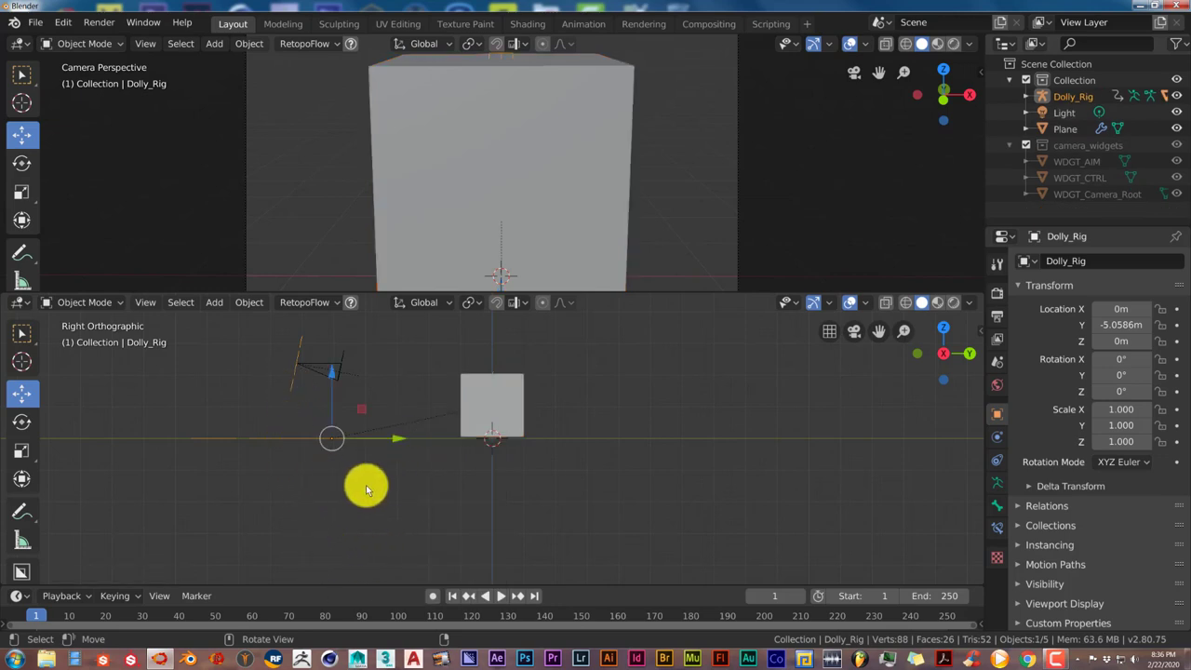
pyautogui.scroll(-4, 366, 488)
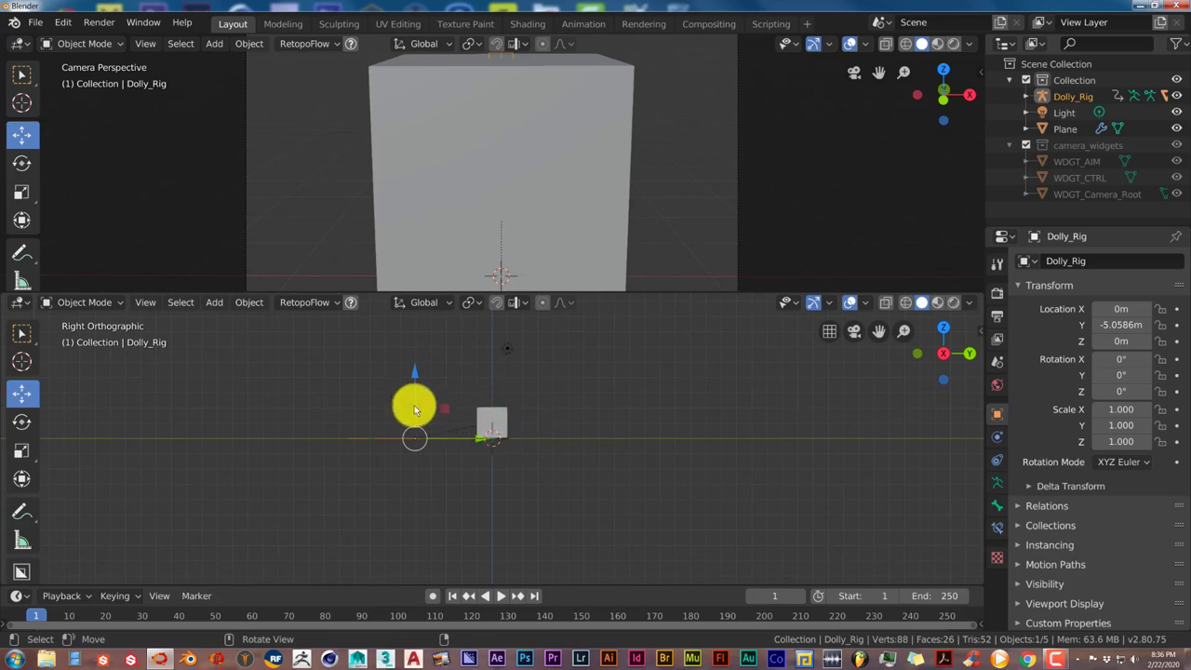
pyautogui.press('g')
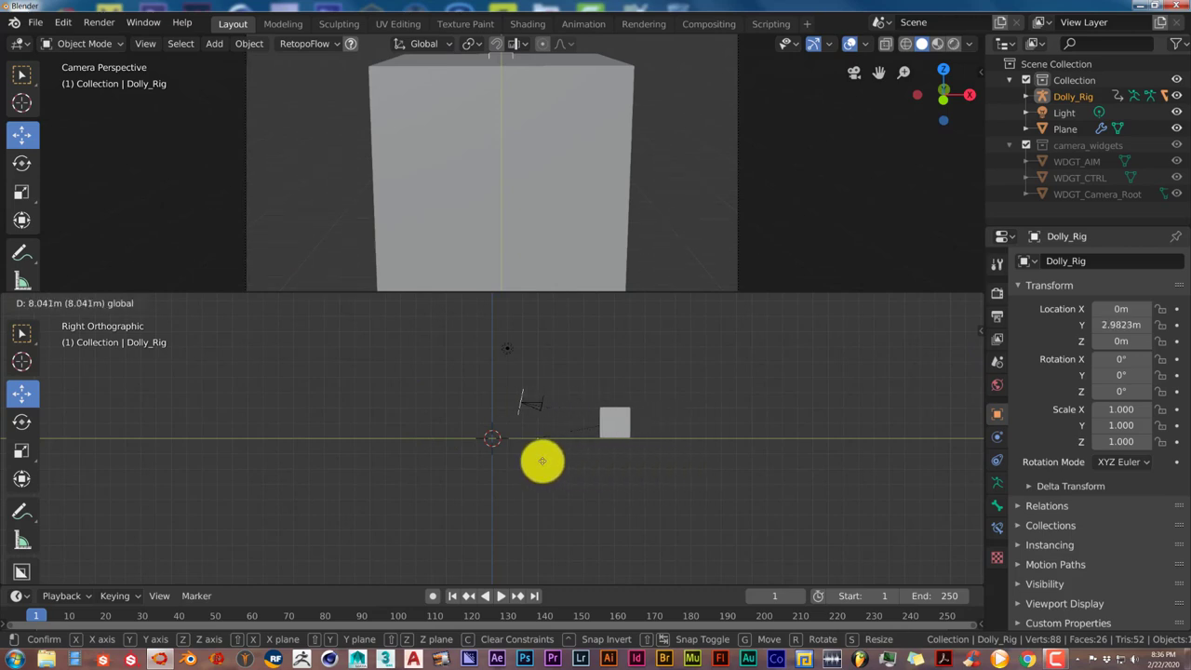
pyautogui.click(507, 454)
# Select the long plane strip and apply its Array modifier.
pyautogui.moveTo(484, 473)
pyautogui.mouseDown(button='middle')
pyautogui.moveTo(484, 505)
pyautogui.moveTo(492, 461)
pyautogui.mouseUp(button='middle')
pyautogui.moveTo(491, 461); pyautogui.dragTo(440, 442)
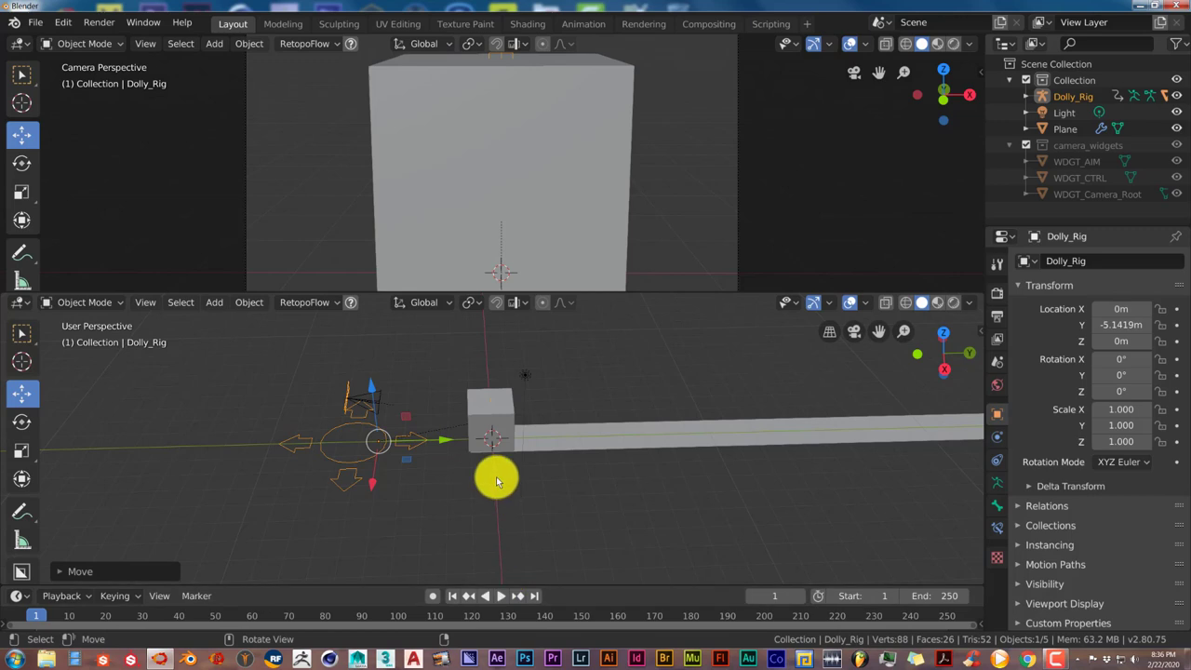
pyautogui.moveTo(618, 469)
pyautogui.mouseDown(button='middle')
pyautogui.moveTo(566, 471)
pyautogui.moveTo(604, 471)
pyautogui.mouseUp(button='middle')
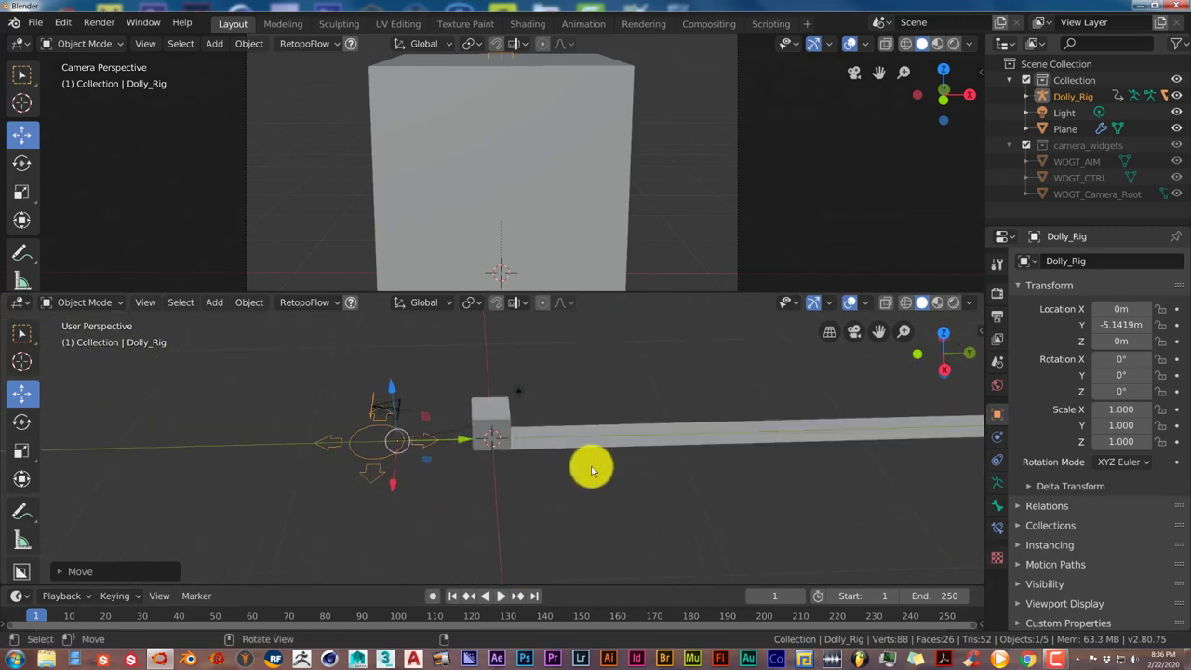
pyautogui.moveTo(891, 446); pyautogui.dragTo(847, 443, button='middle')
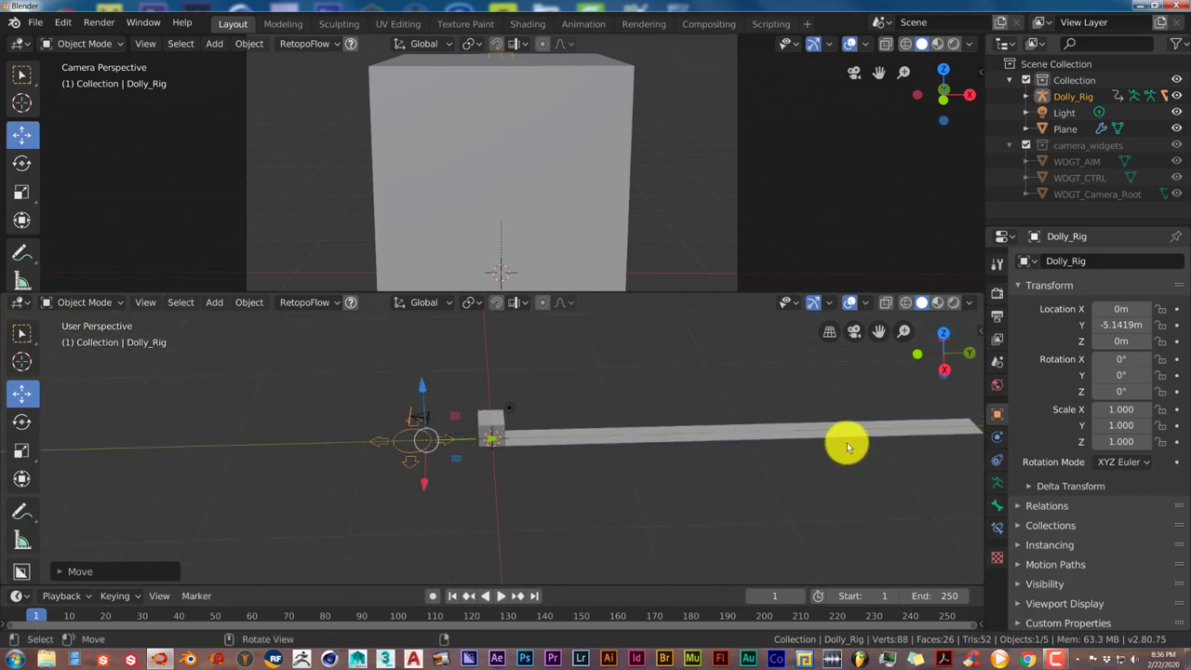
pyautogui.click(772, 437)
pyautogui.click(997, 436)
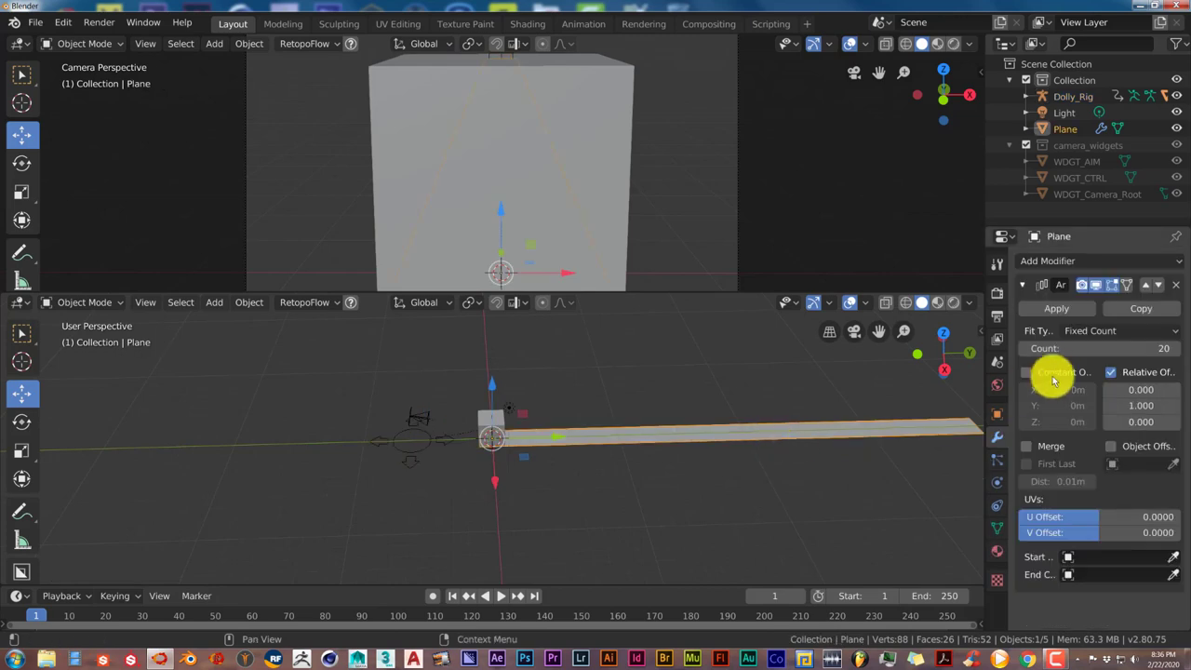
pyautogui.click(1055, 312)
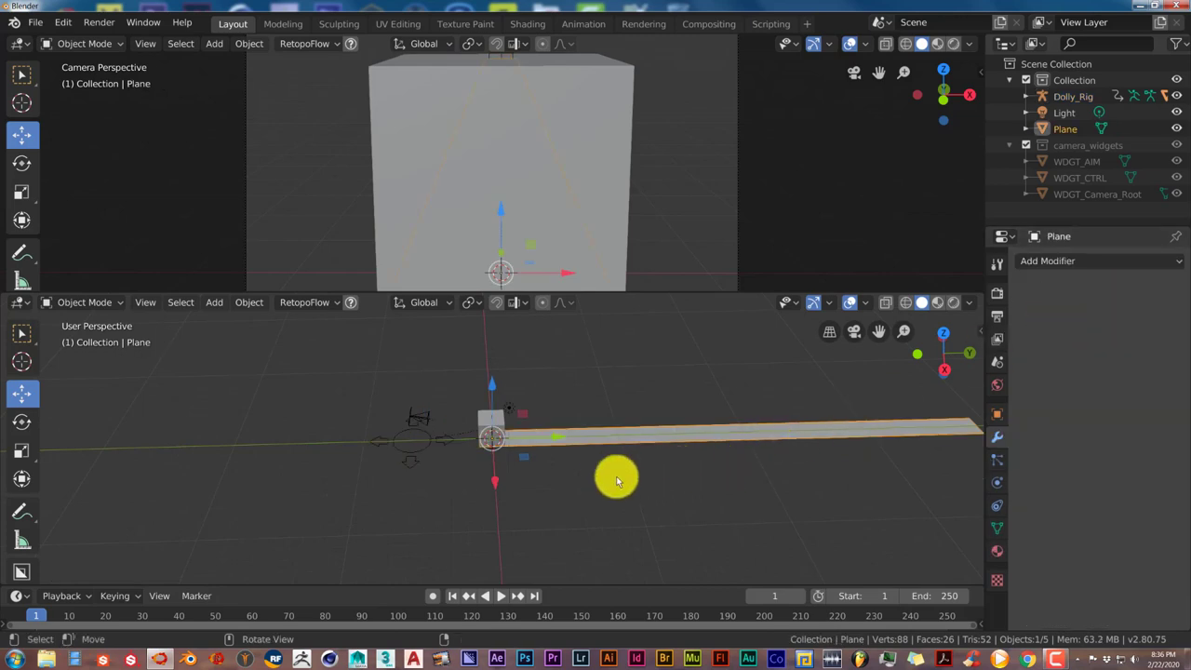
# Frame the whole plane strip in the lower viewport and enlarge the timeline area.
pyautogui.keyDown('shift'); pyautogui.moveTo(603, 482); pyautogui.dragTo(458, 501, button='middle'); pyautogui.keyUp('shift')
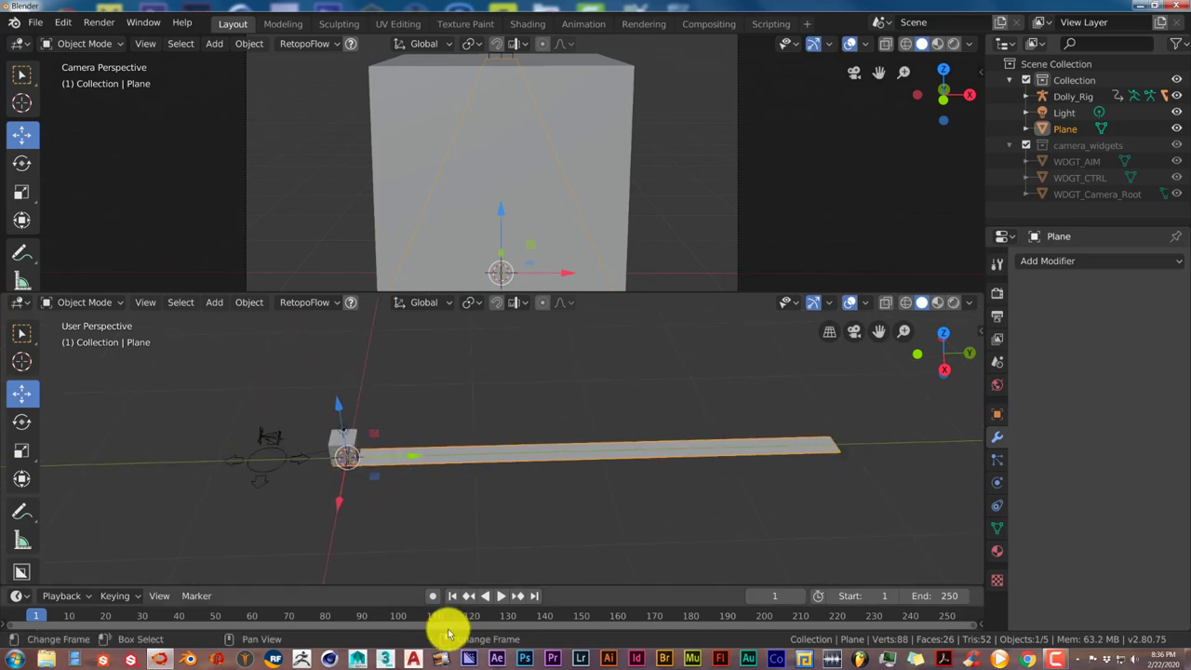
pyautogui.moveTo(546, 580); pyautogui.dragTo(561, 524)
pyautogui.scroll(2, 346, 471)
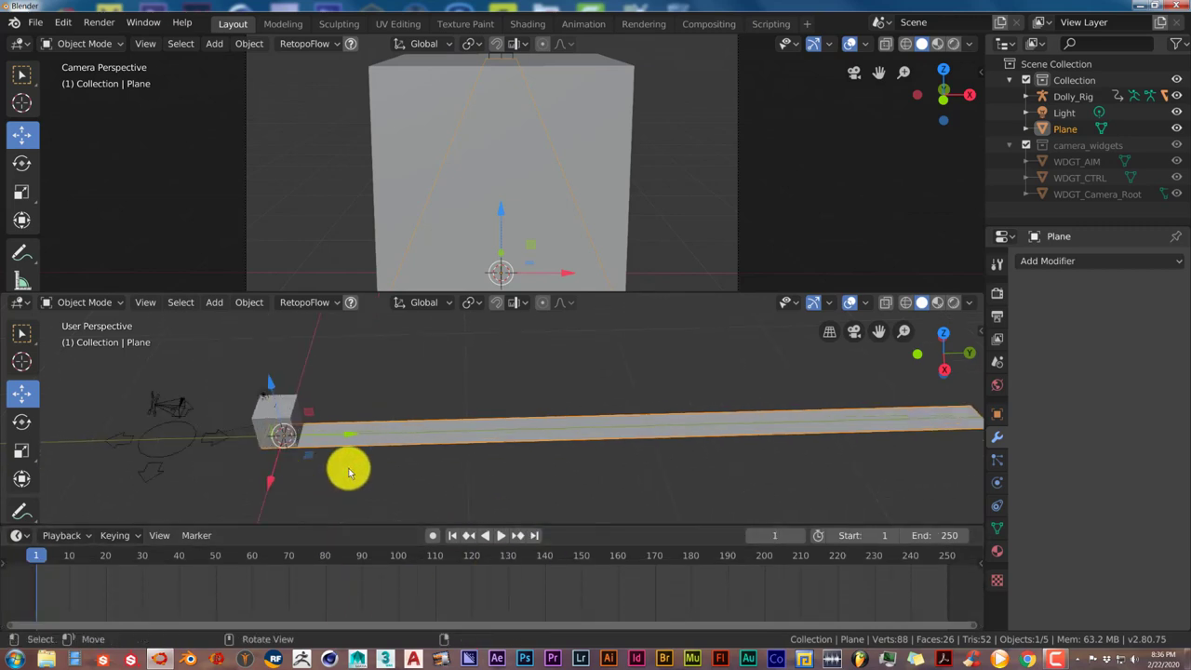
# Select the dolly rig, turn on auto keying, and record a transform keyframe for it at frame 1.
pyautogui.click(161, 471)
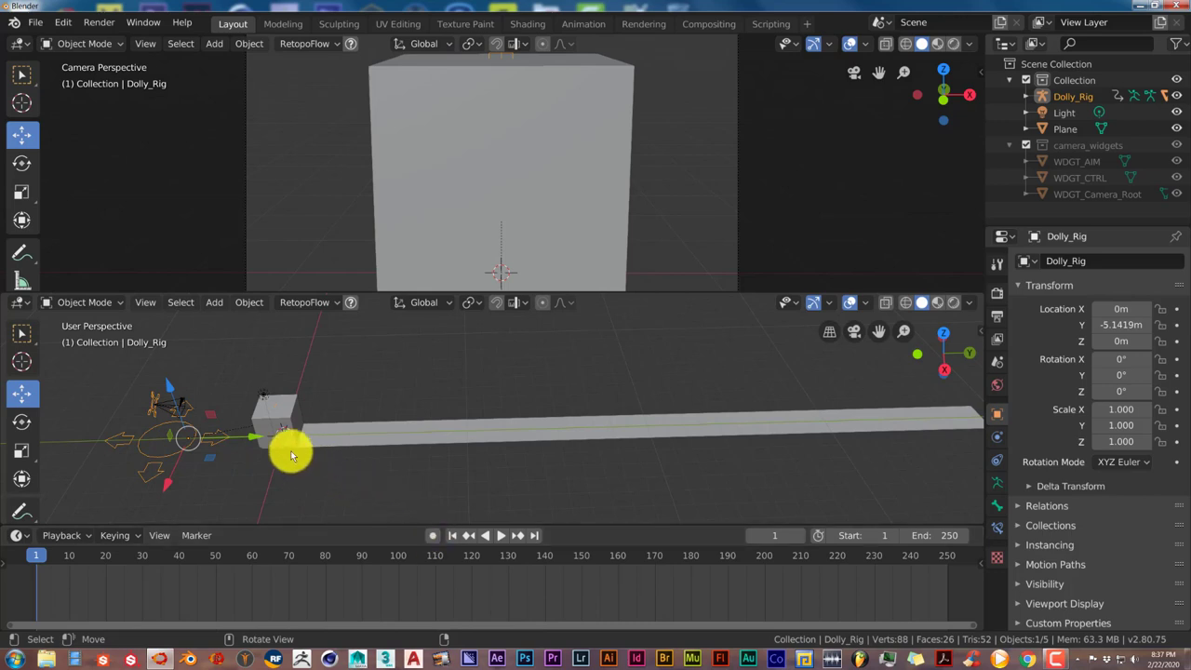
pyautogui.press('i')
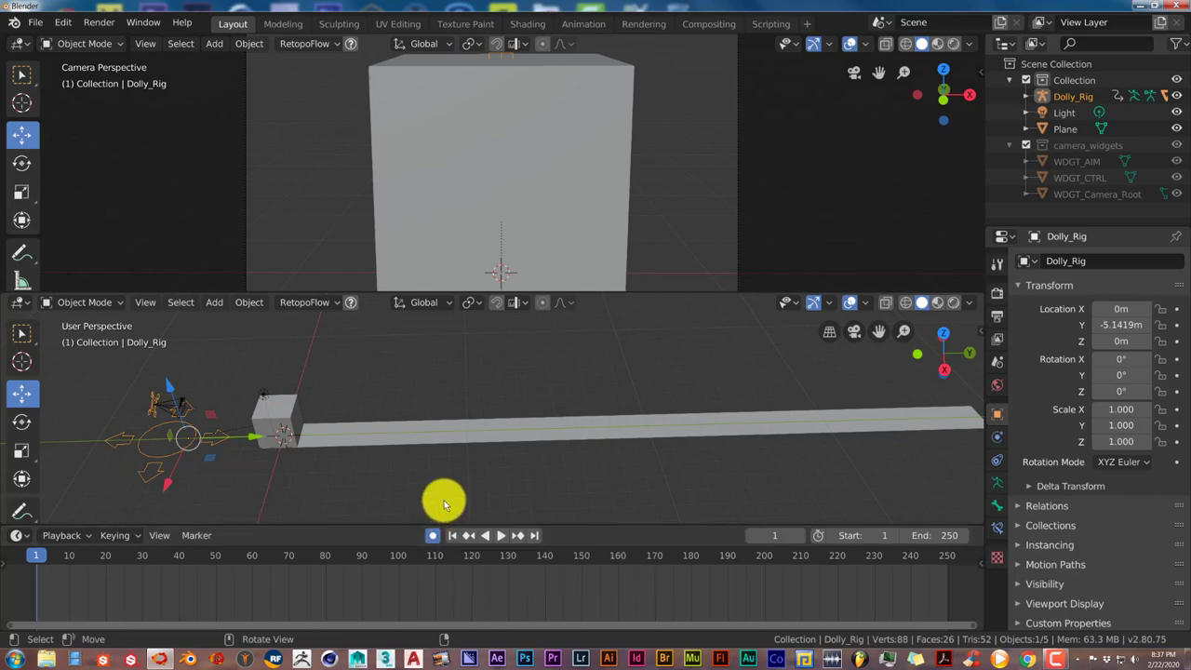
pyautogui.click(433, 534)
pyautogui.click(179, 412)
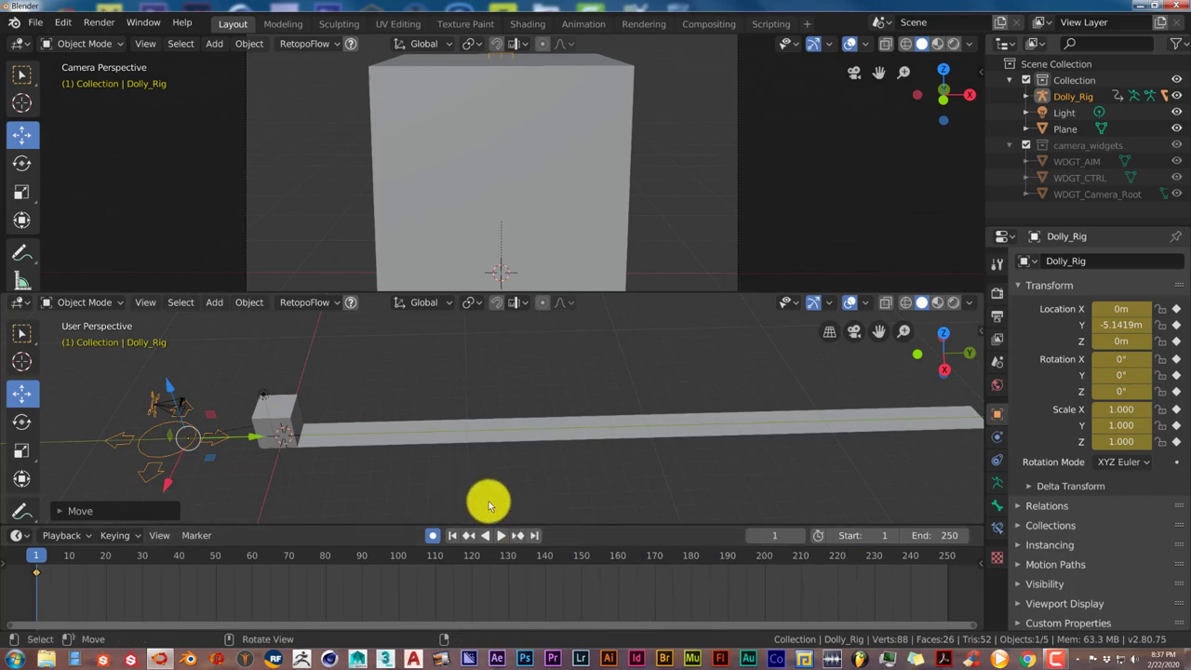
# At frame 250, move the dolly rig along the Y axis to about 32.94 m so the cube sits at the strip's far end.
pyautogui.click(534, 535)
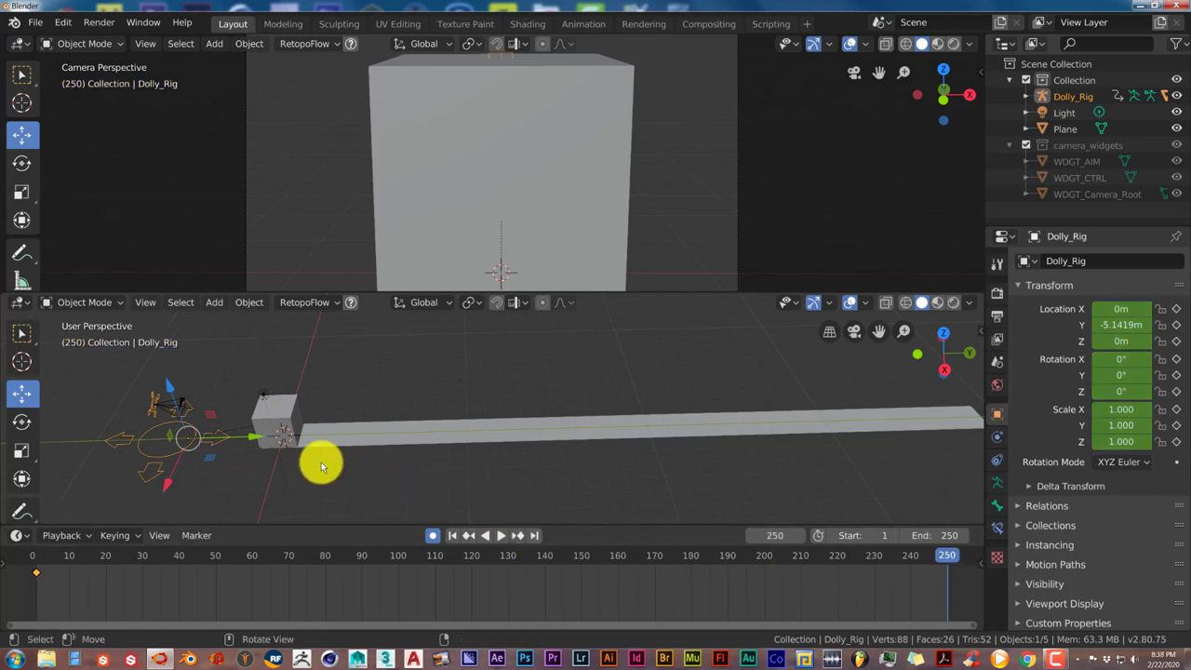
pyautogui.scroll(-1, 317, 459)
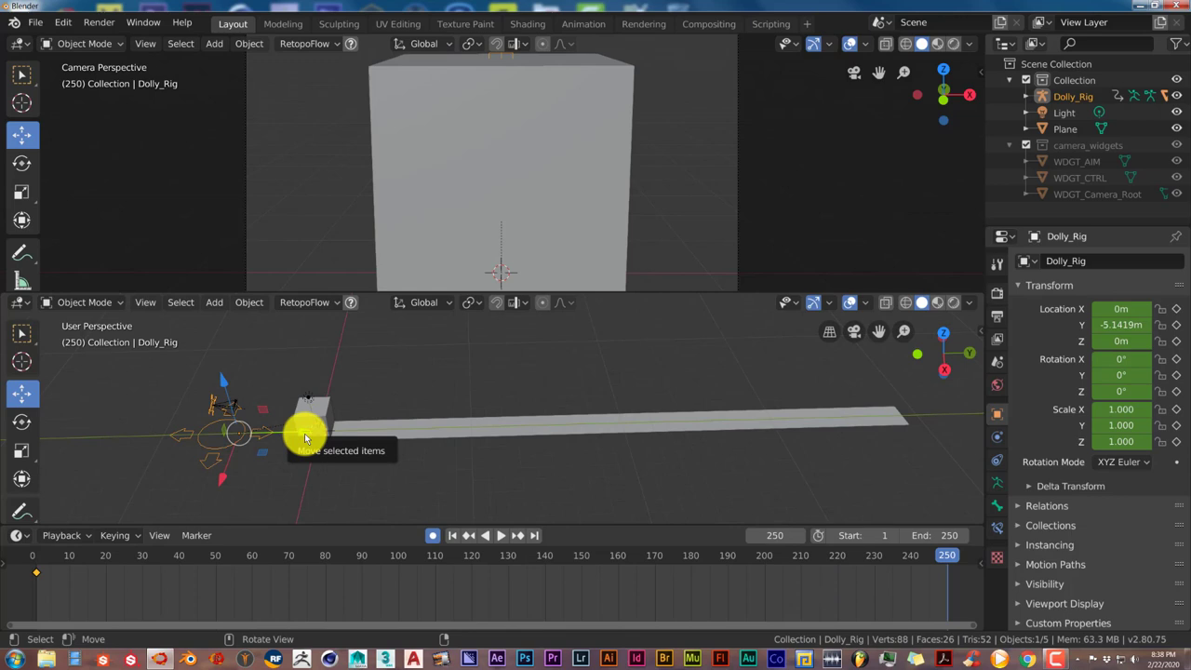
pyautogui.moveTo(298, 425); pyautogui.dragTo(878, 467)
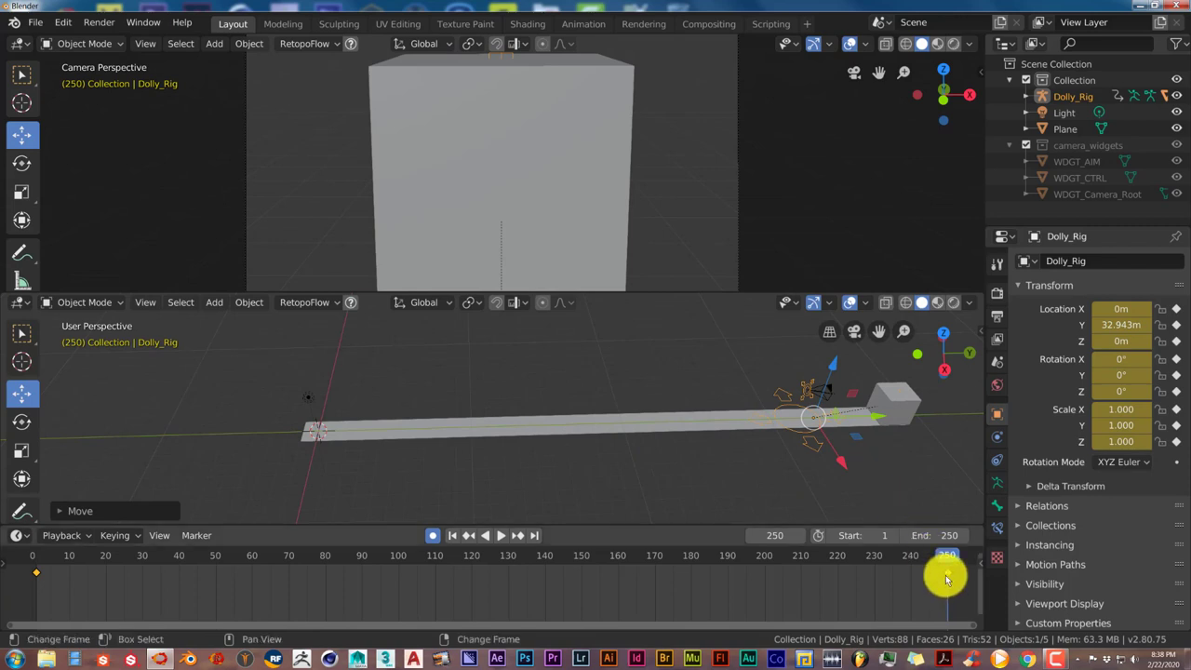
# Play the animation from frame 1 to check the rig's movement in the camera view, and return to frame 1.
pyautogui.click(452, 538)
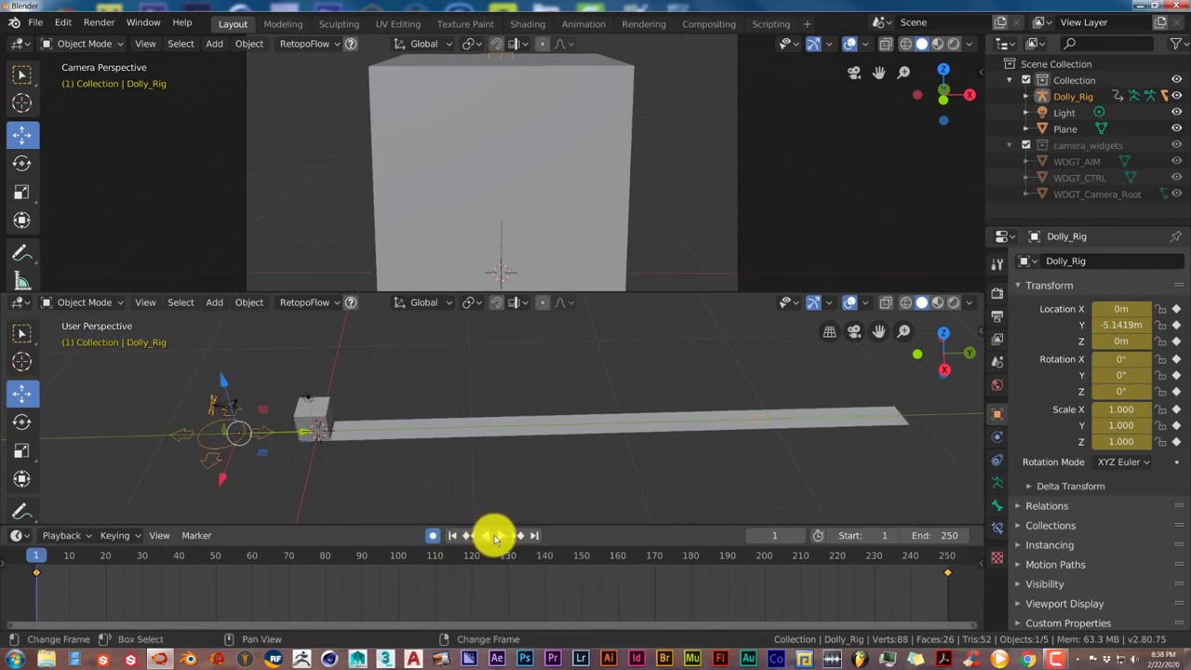
pyautogui.click(498, 537)
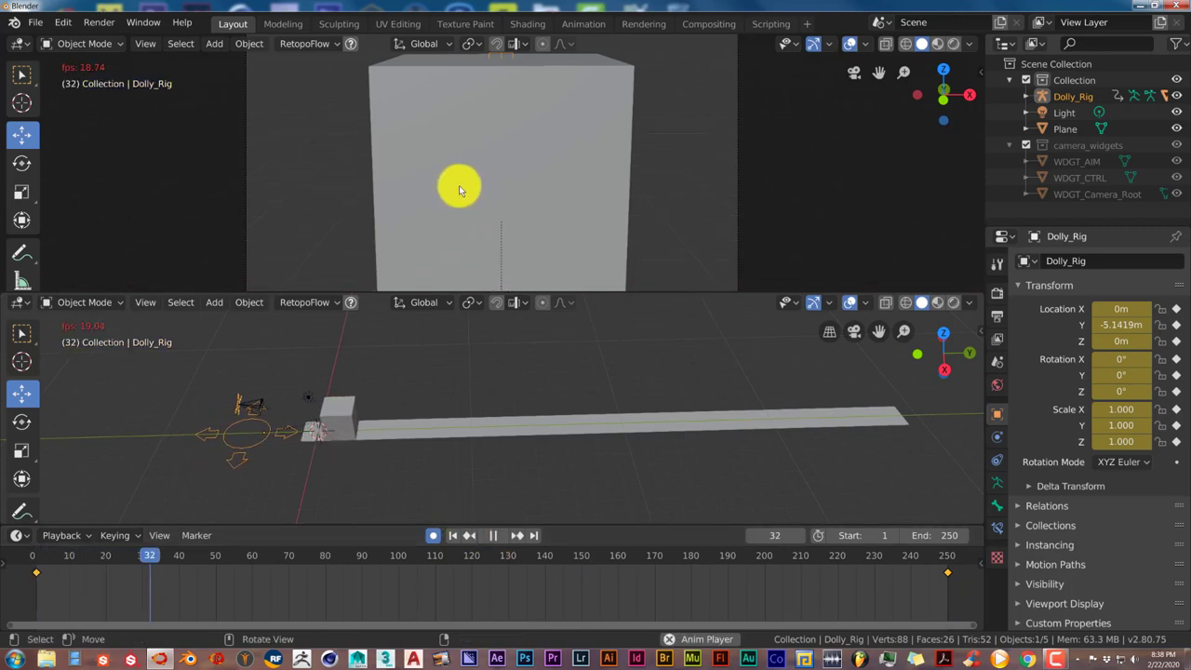
pyautogui.press('KP_0')
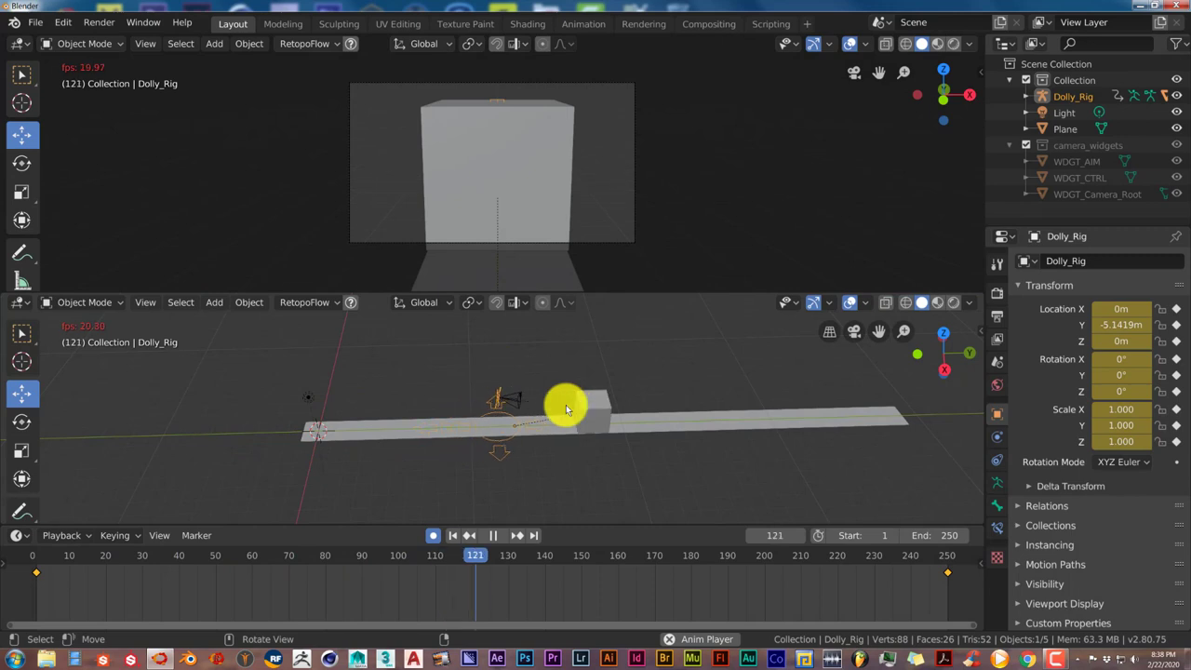
pyautogui.click(492, 535)
pyautogui.click(453, 537)
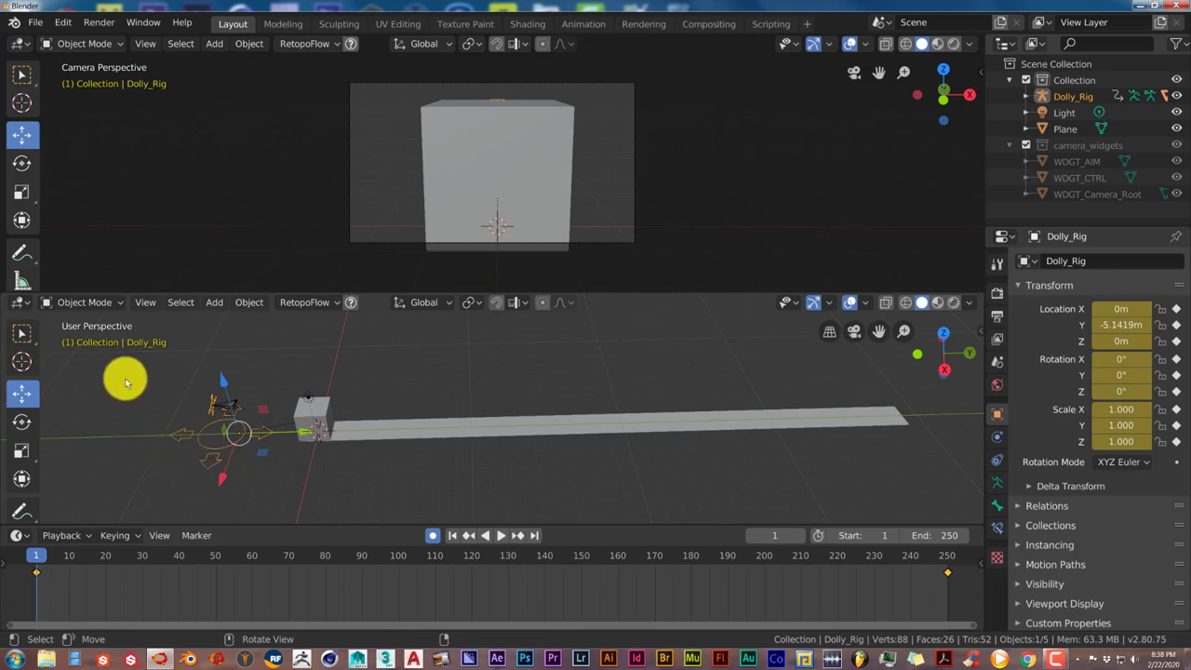
# Put the dolly rig in Pose Mode and, at frame 1, raise its CTRL bone along the Z axis above the cube's top.
pyautogui.click(110, 310)
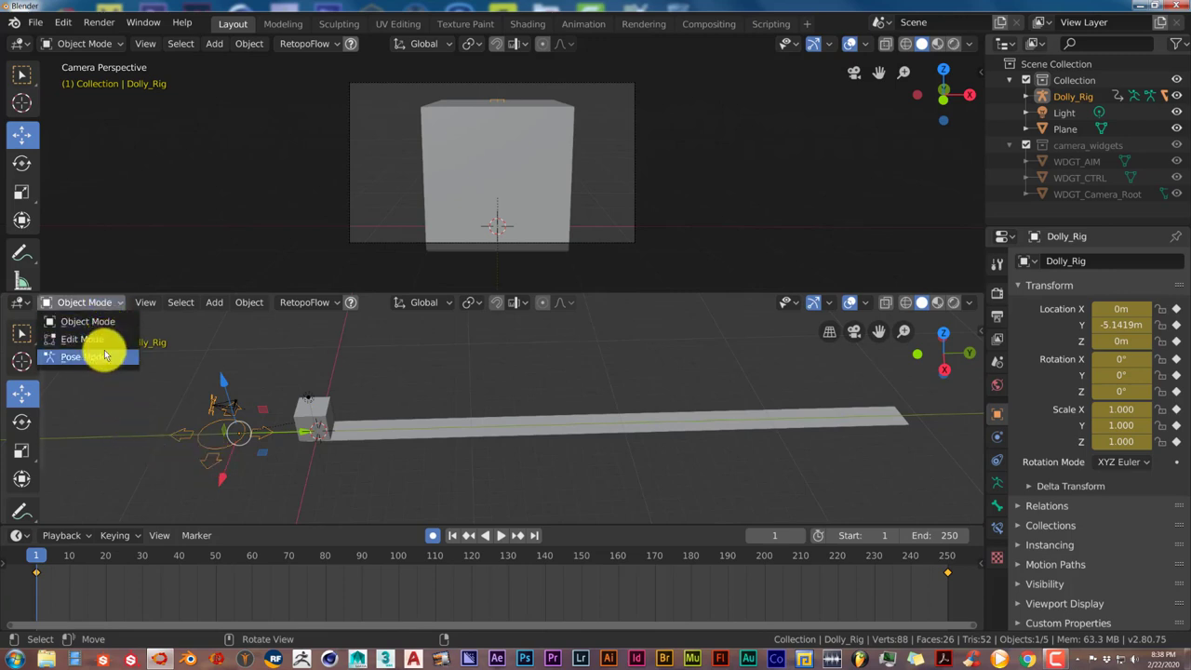
pyautogui.click(98, 346)
pyautogui.click(192, 436)
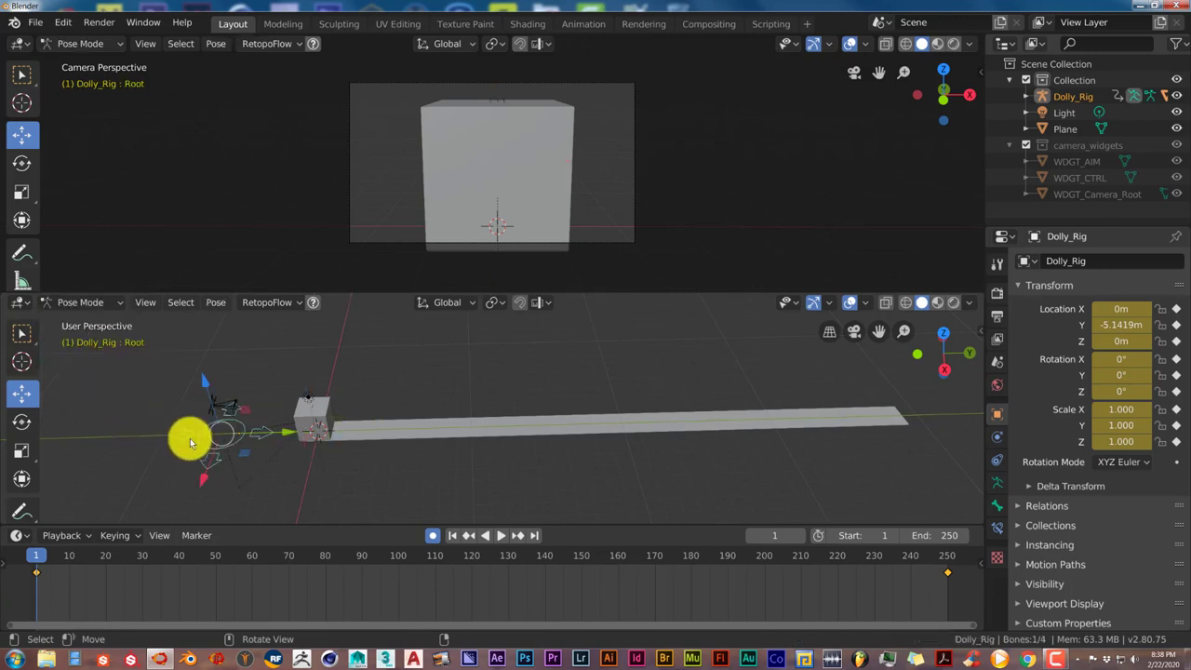
pyautogui.scroll(2, 274, 449)
pyautogui.scroll(-1, 274, 454)
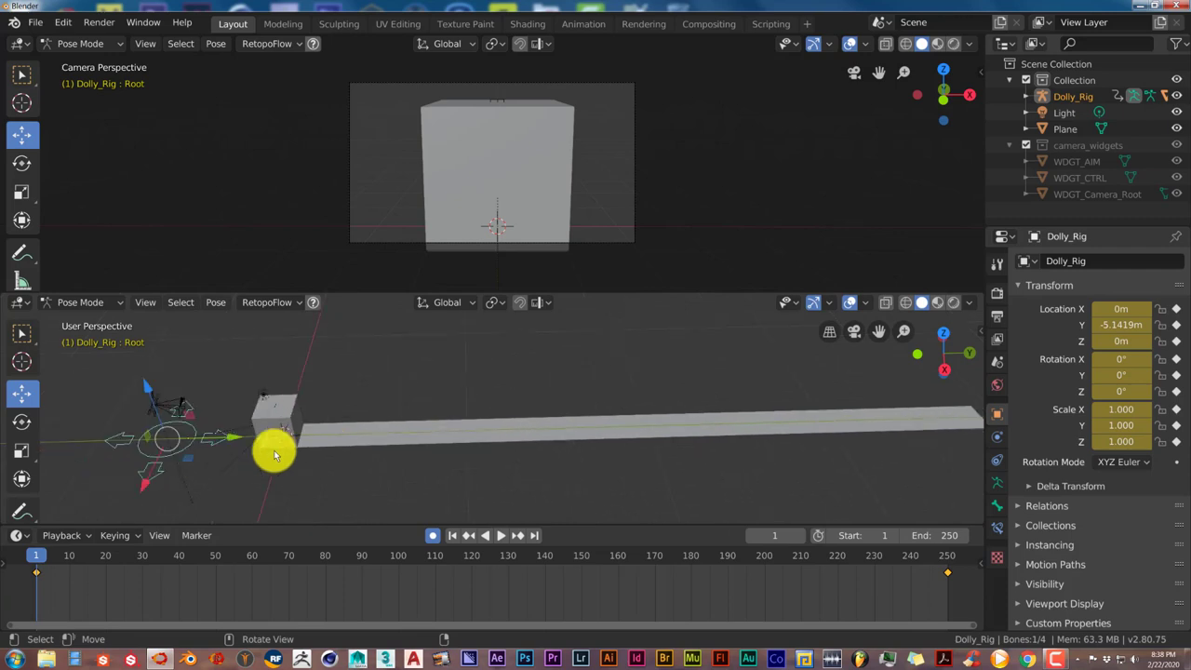
pyautogui.moveTo(275, 453); pyautogui.dragTo(305, 468, button='middle')
pyautogui.moveTo(199, 457); pyautogui.dragTo(319, 465, button='middle')
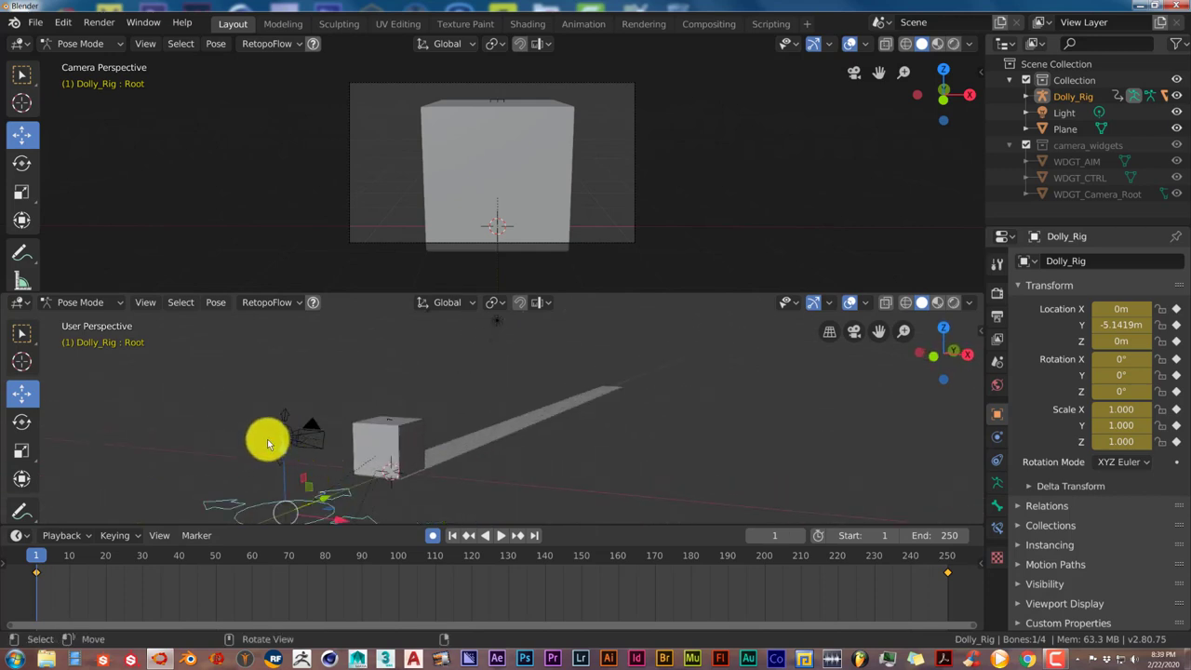
pyautogui.click(284, 449)
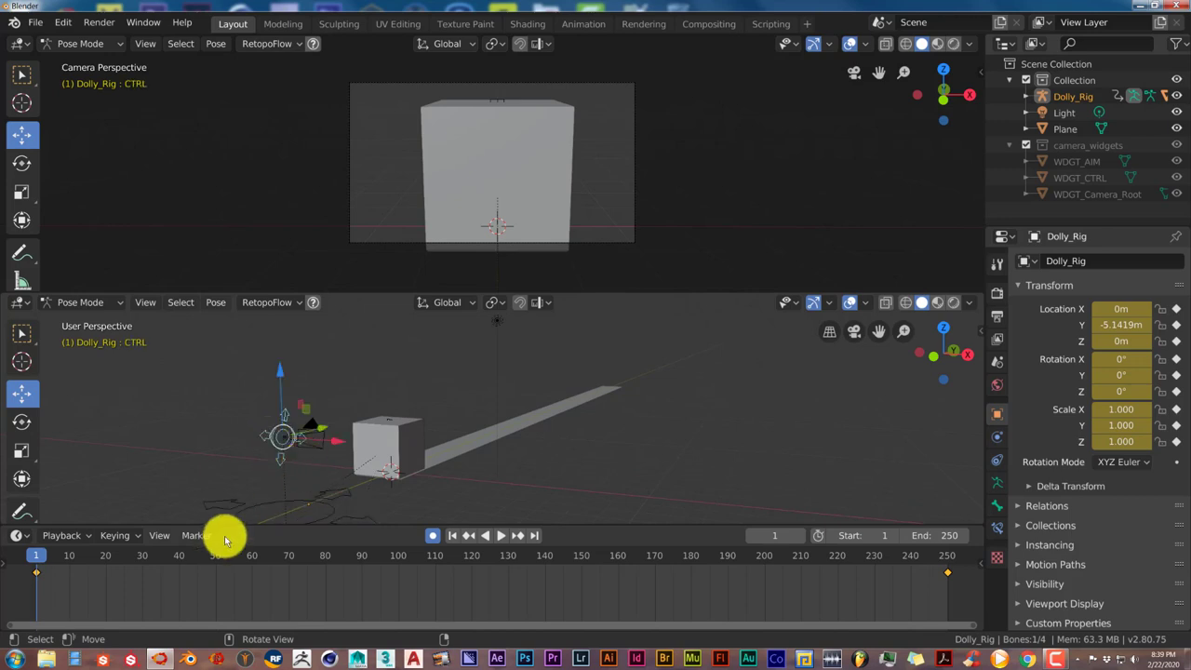
pyautogui.moveTo(35, 583)
pyautogui.mouseDown()
pyautogui.moveTo(41, 556)
pyautogui.moveTo(40, 567)
pyautogui.mouseUp()
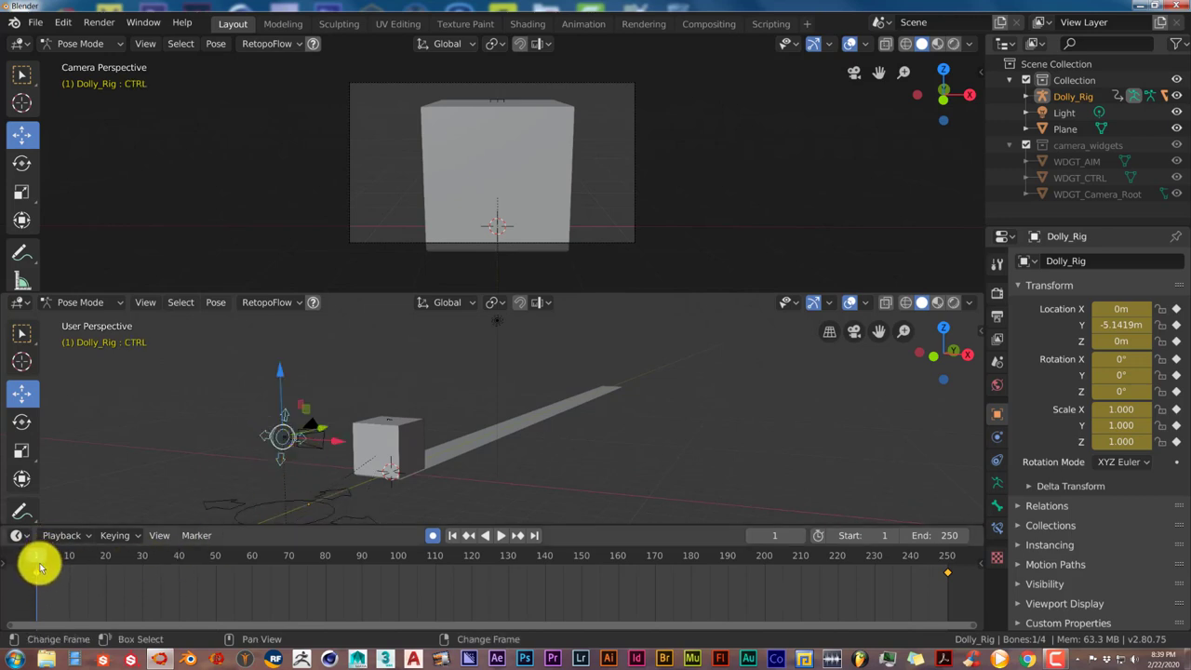
pyautogui.moveTo(281, 383); pyautogui.dragTo(280, 341)
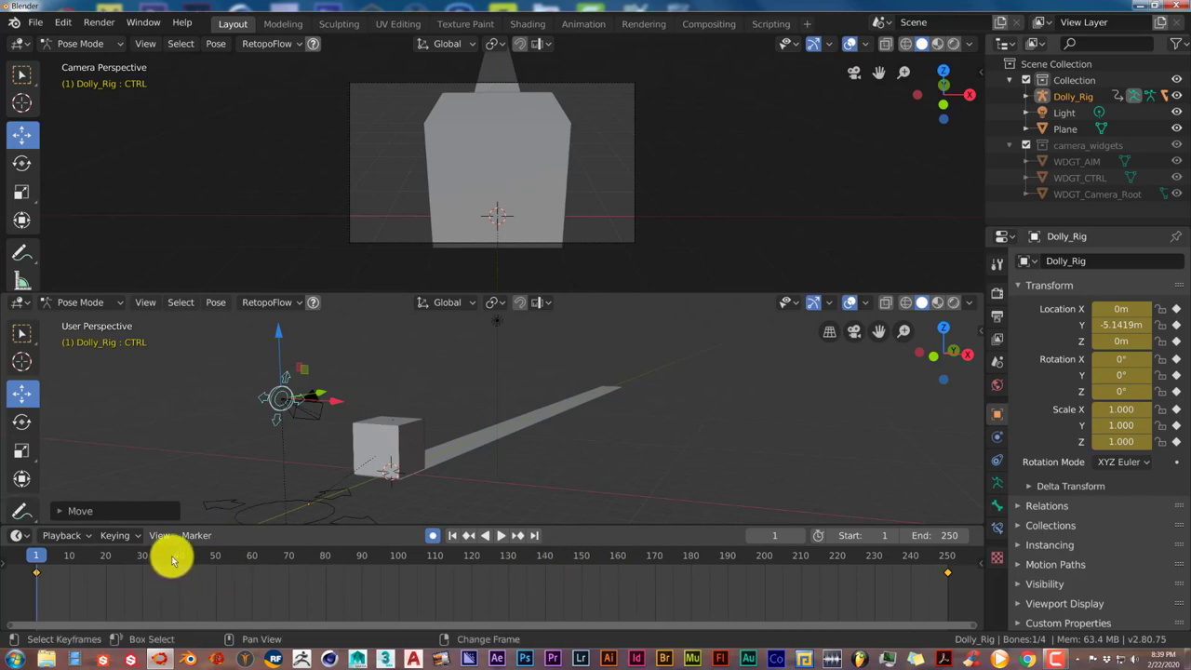
# At frame 40, move the CTRL bone in the negative X direction so the camera sees the cube from one side.
pyautogui.moveTo(32, 563); pyautogui.dragTo(135, 560)
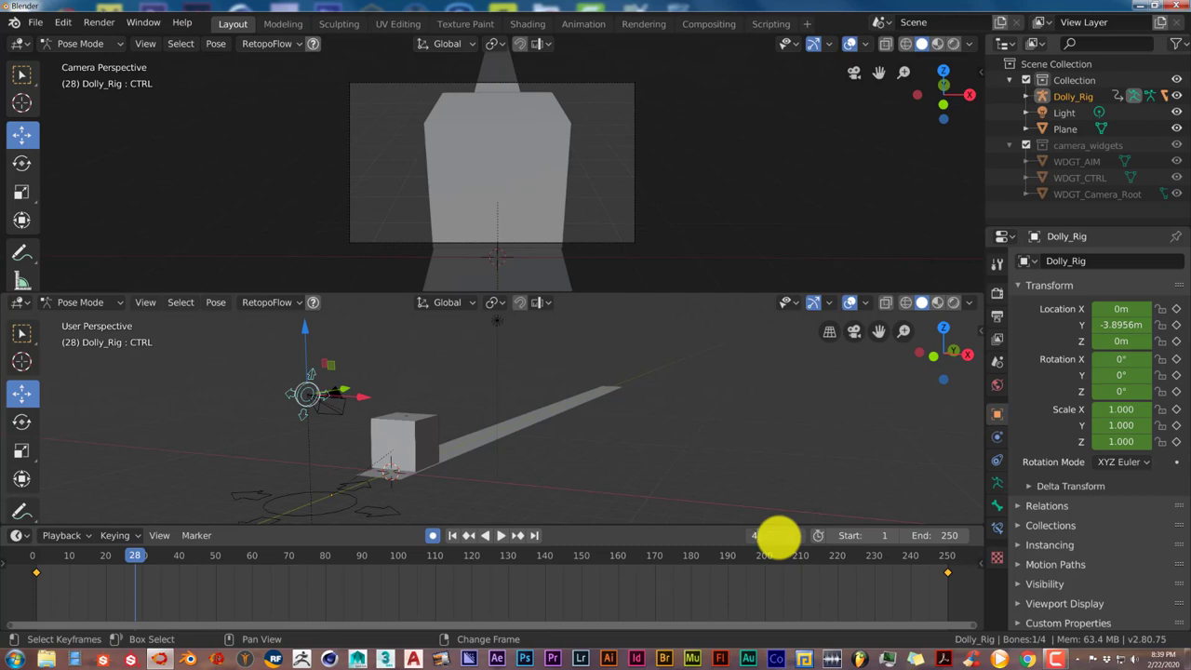
pyautogui.press('Return')
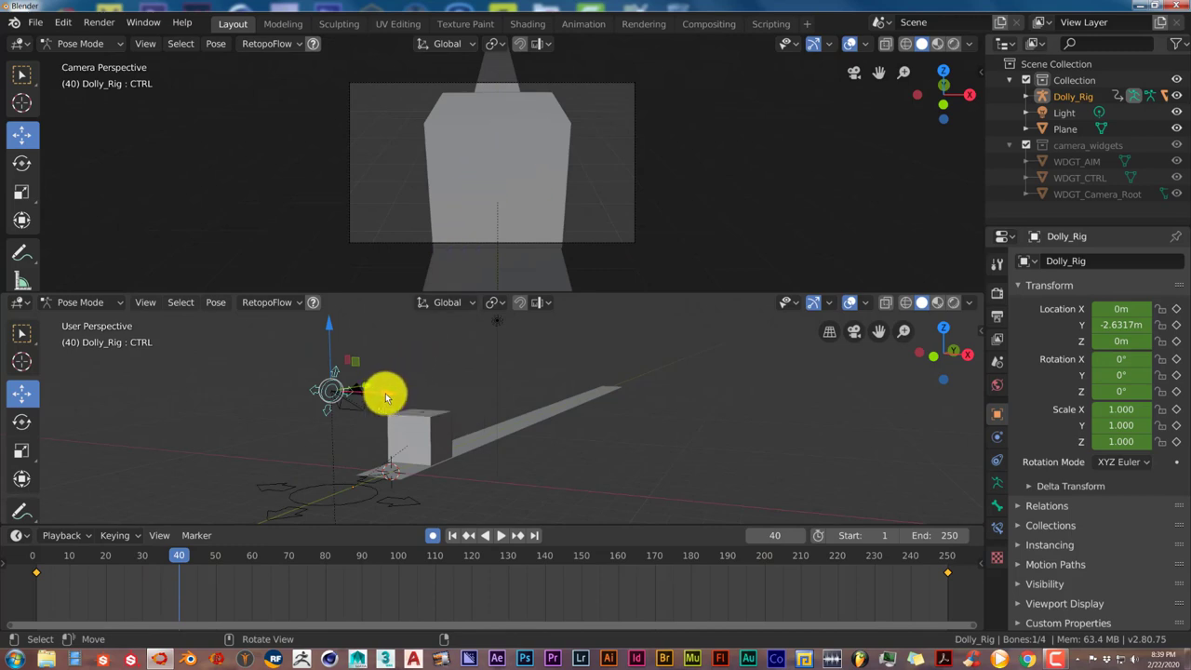
pyautogui.moveTo(385, 398); pyautogui.dragTo(274, 400)
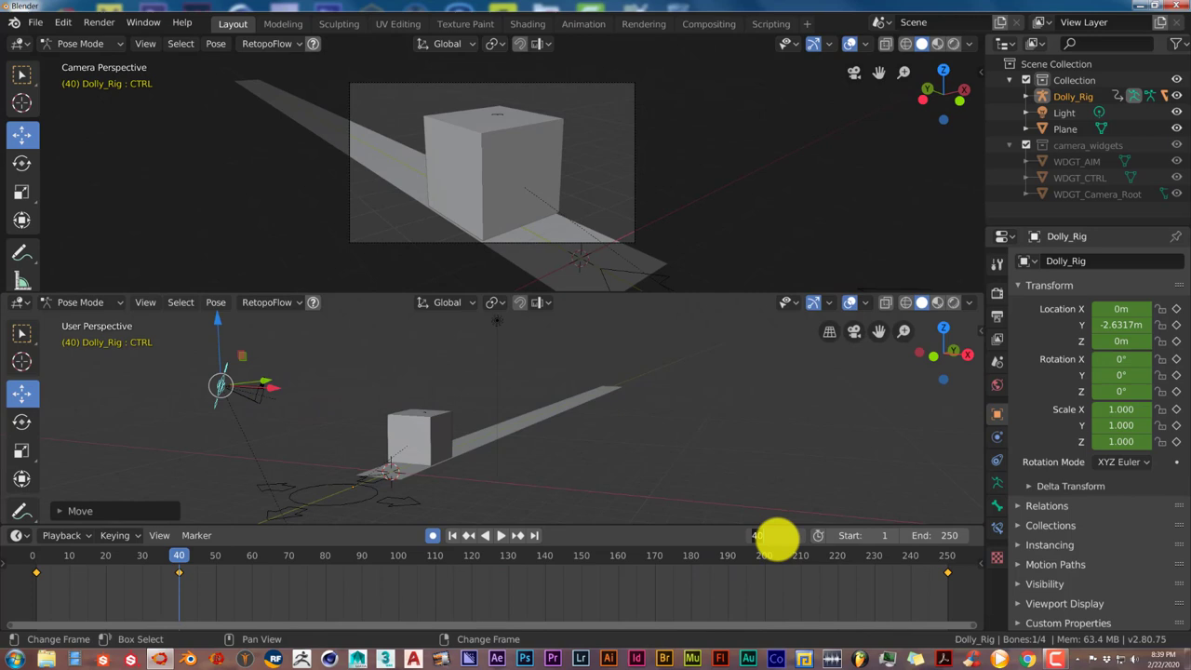
# At frame 80, move the CTRL bone in the positive X direction, past the cube to the opposite side of the strip.
pyautogui.click(777, 538)
pyautogui.write('80')
pyautogui.press('Return')
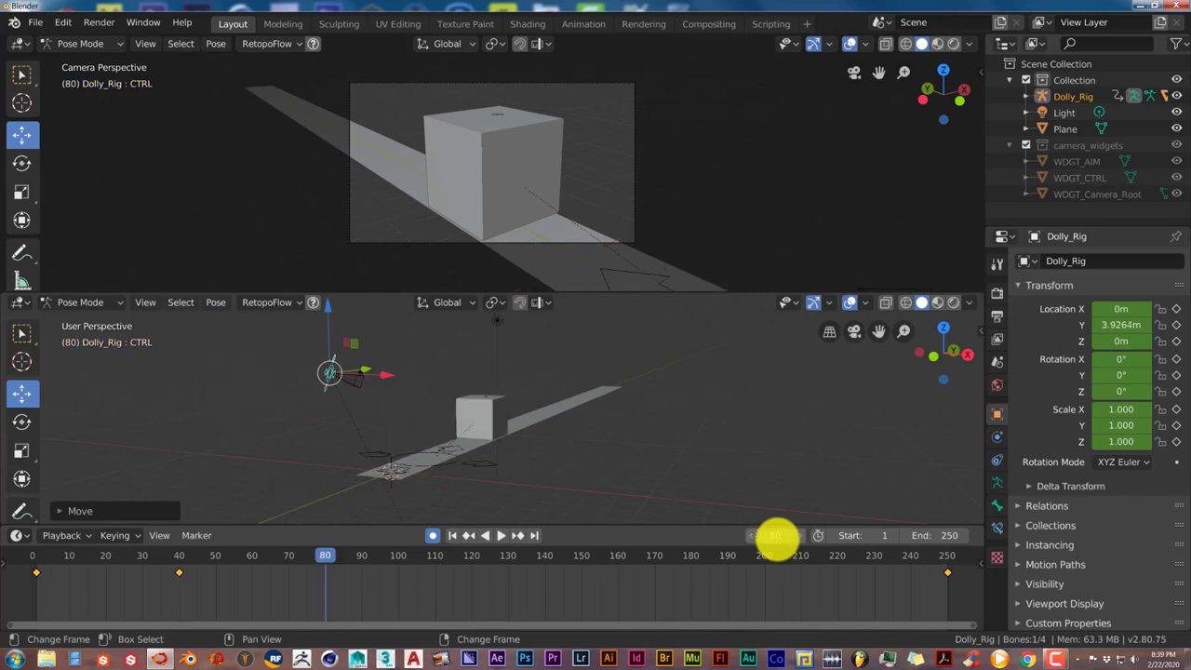
pyautogui.click(389, 378)
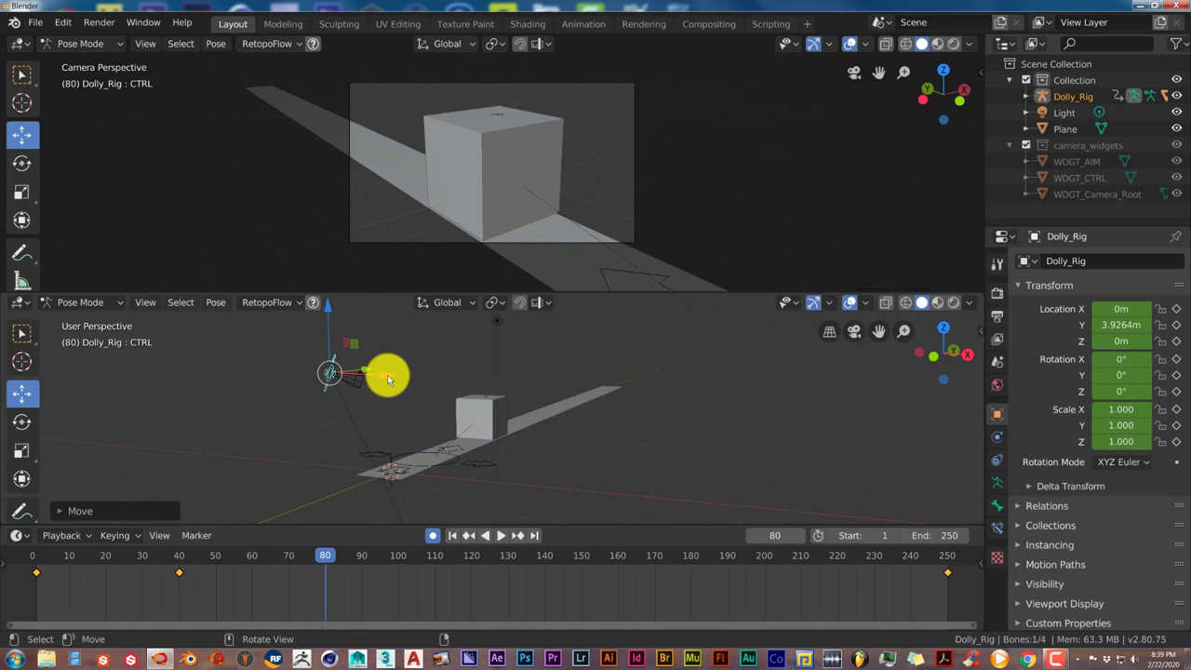
pyautogui.press('g')
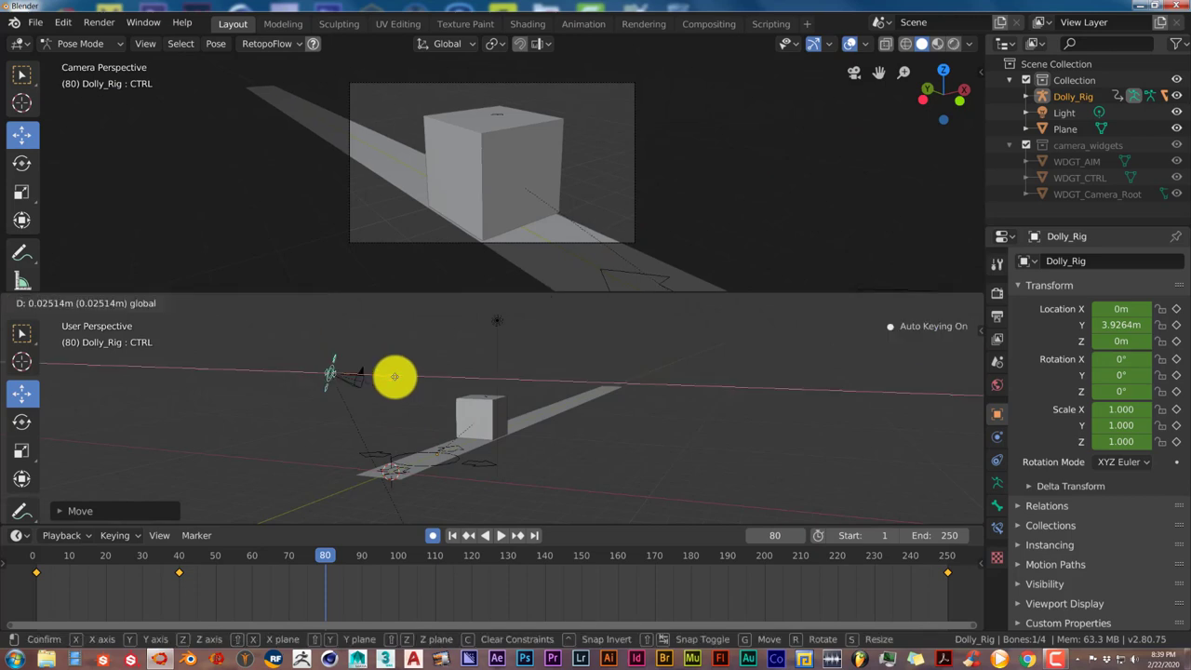
pyautogui.click(572, 449)
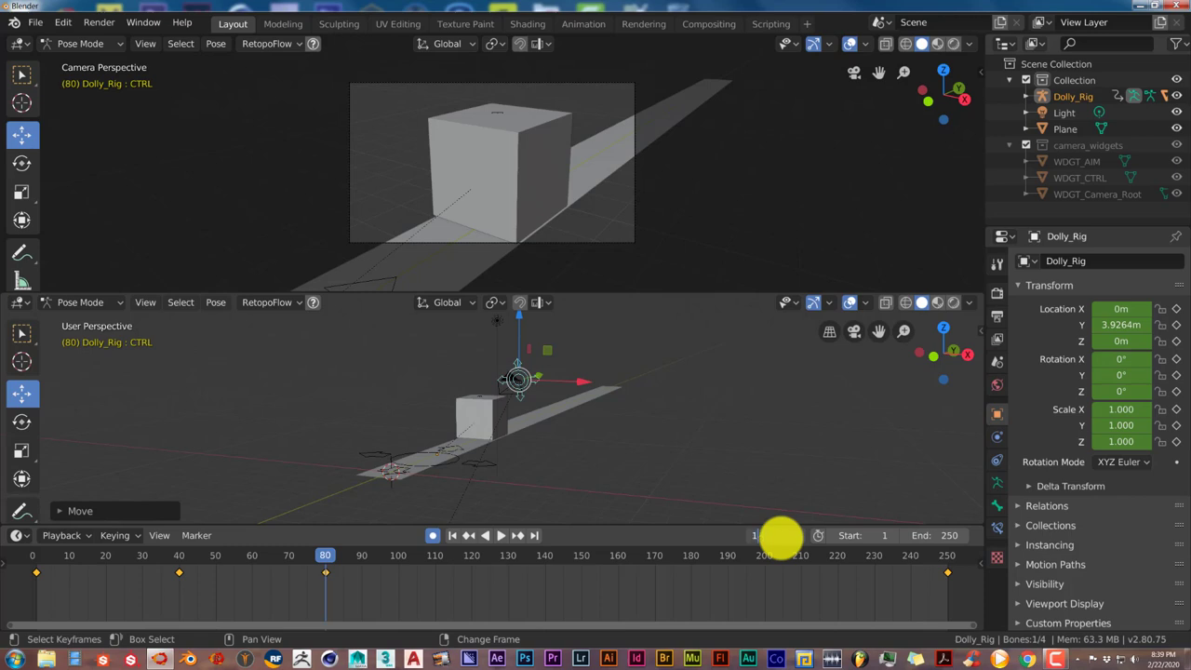
# At frame 120, pull the CTRL bone back along the negative Y axis, farther behind the cube.
pyautogui.press('Return')
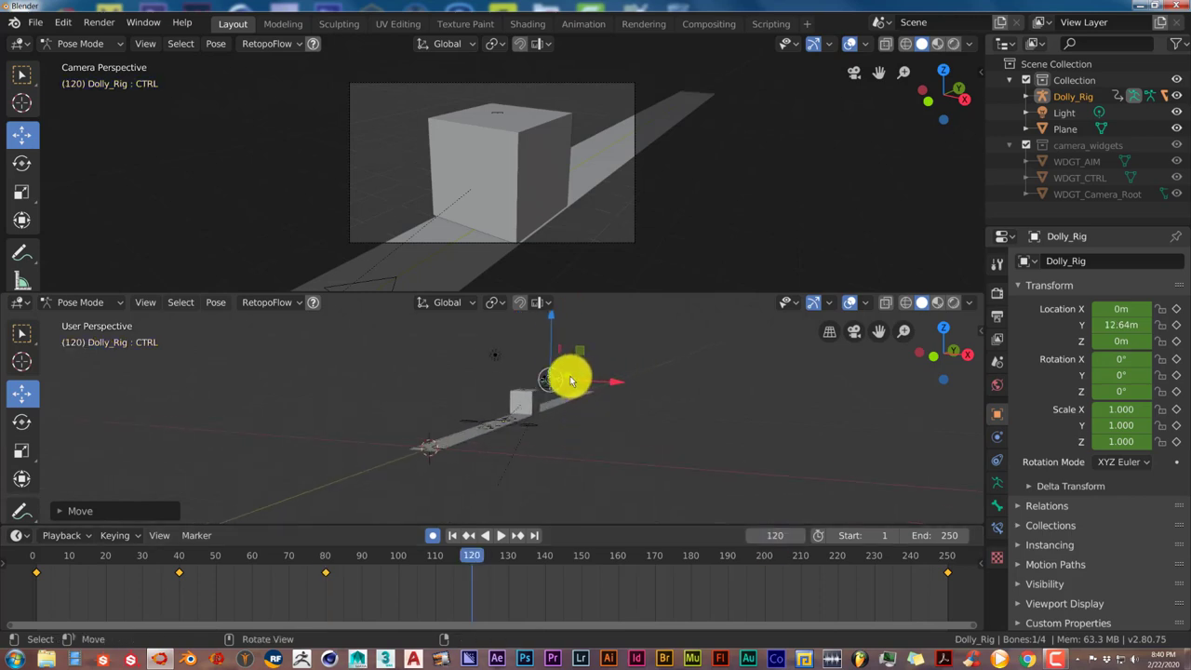
pyautogui.moveTo(593, 431); pyautogui.dragTo(544, 439, button='middle')
pyautogui.moveTo(541, 438); pyautogui.dragTo(539, 439, button='middle')
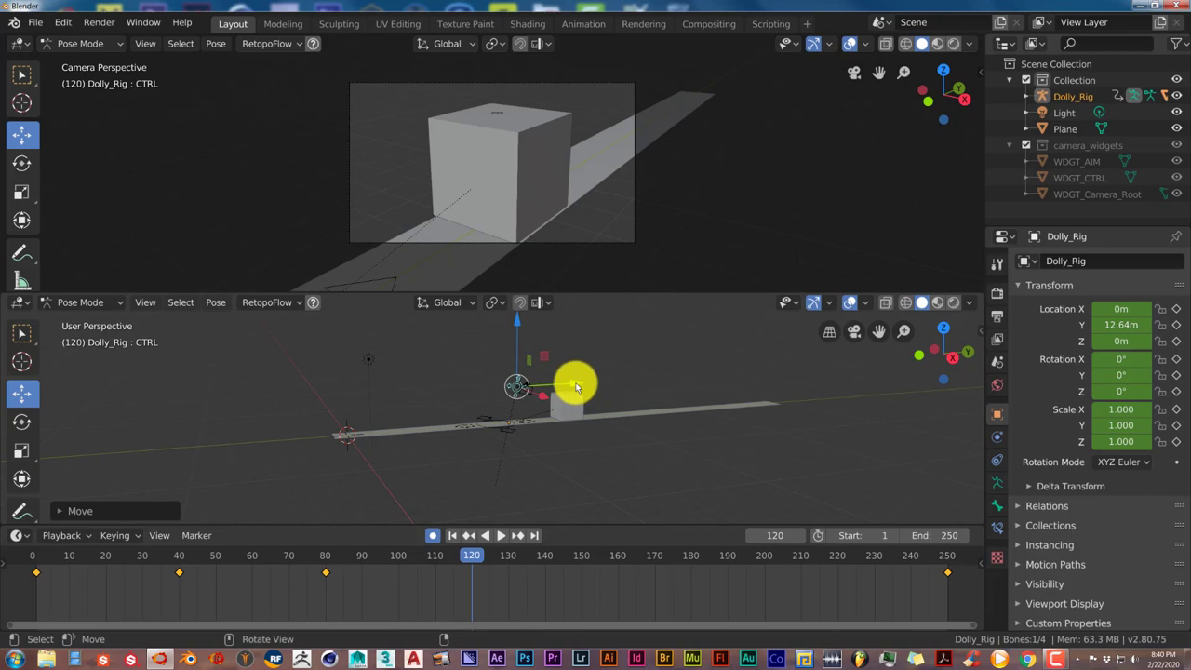
pyautogui.moveTo(576, 386); pyautogui.dragTo(499, 400)
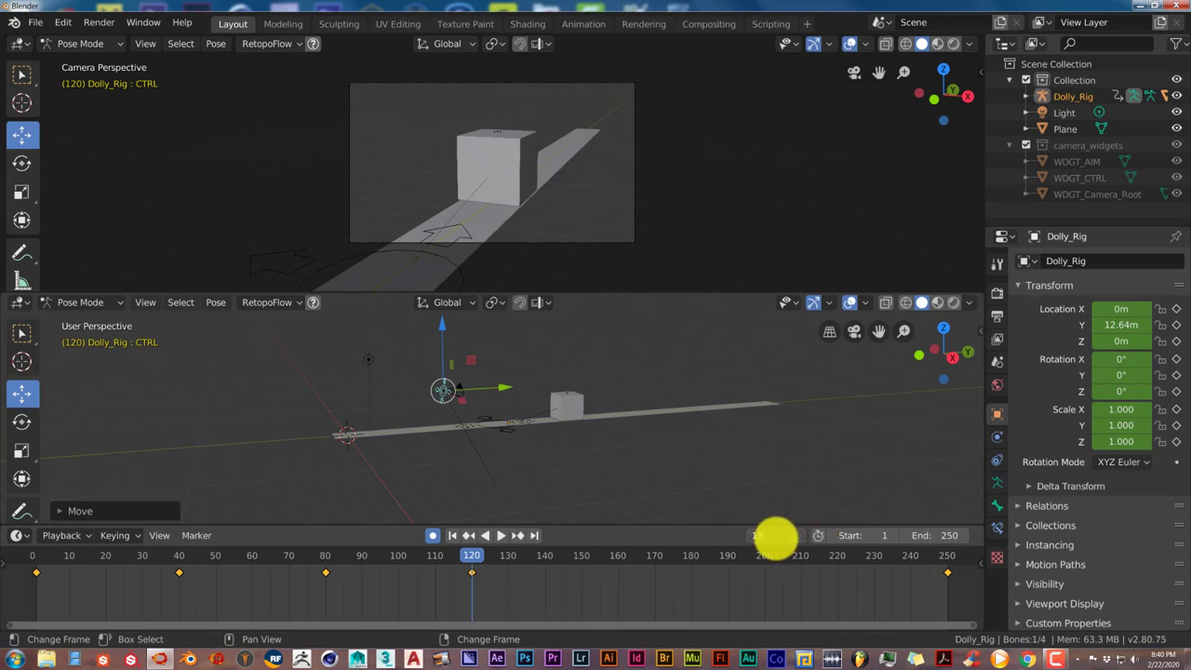
# At frame 160, raise the CTRL bone along the Z axis and move it forward along Y, closer to the cube.
pyautogui.moveTo(777, 536); pyautogui.dragTo(778, 537)
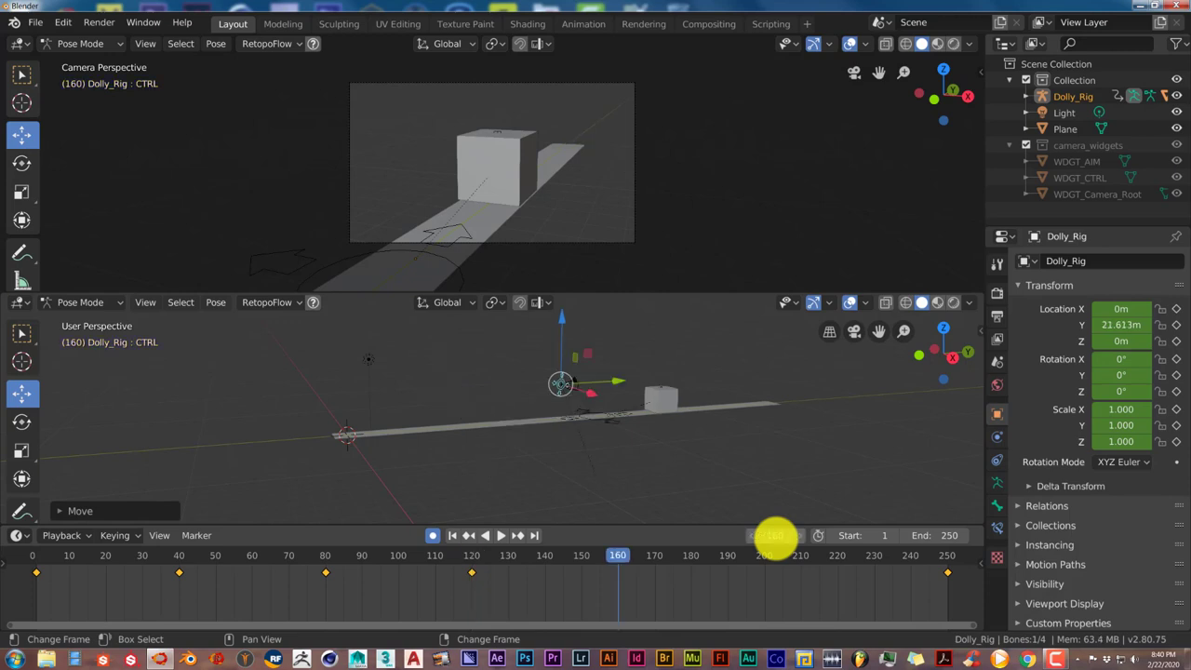
pyautogui.moveTo(713, 465); pyautogui.dragTo(624, 444, button='middle')
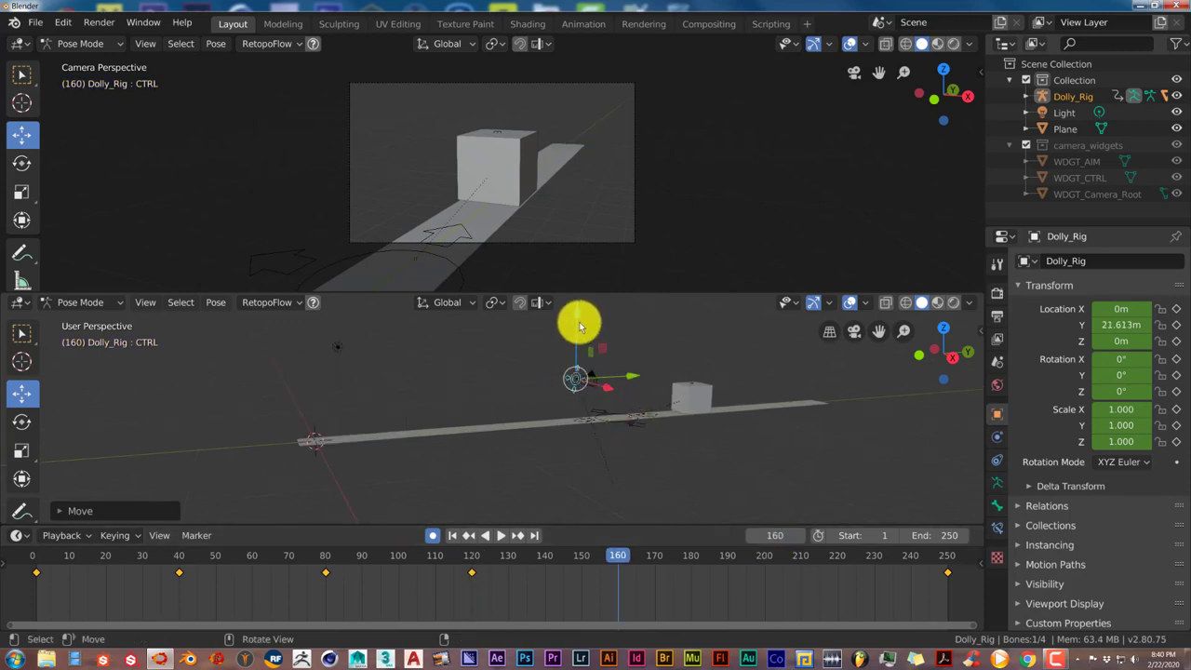
pyautogui.moveTo(576, 333); pyautogui.dragTo(575, 297)
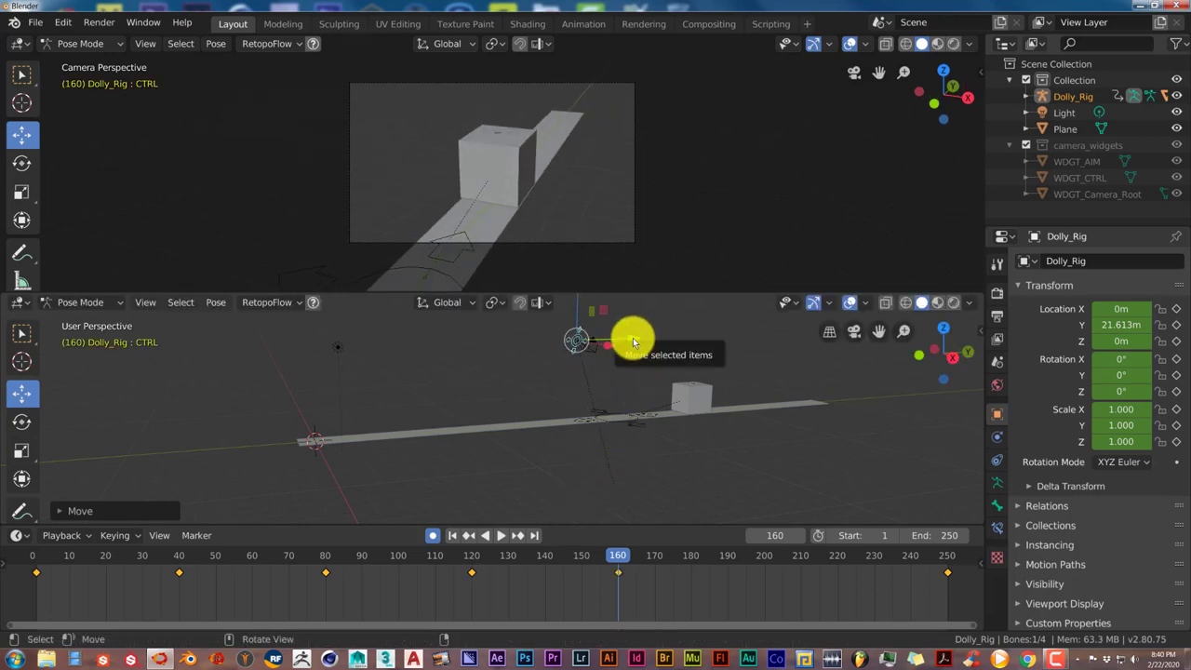
pyautogui.moveTo(634, 342); pyautogui.dragTo(684, 338)
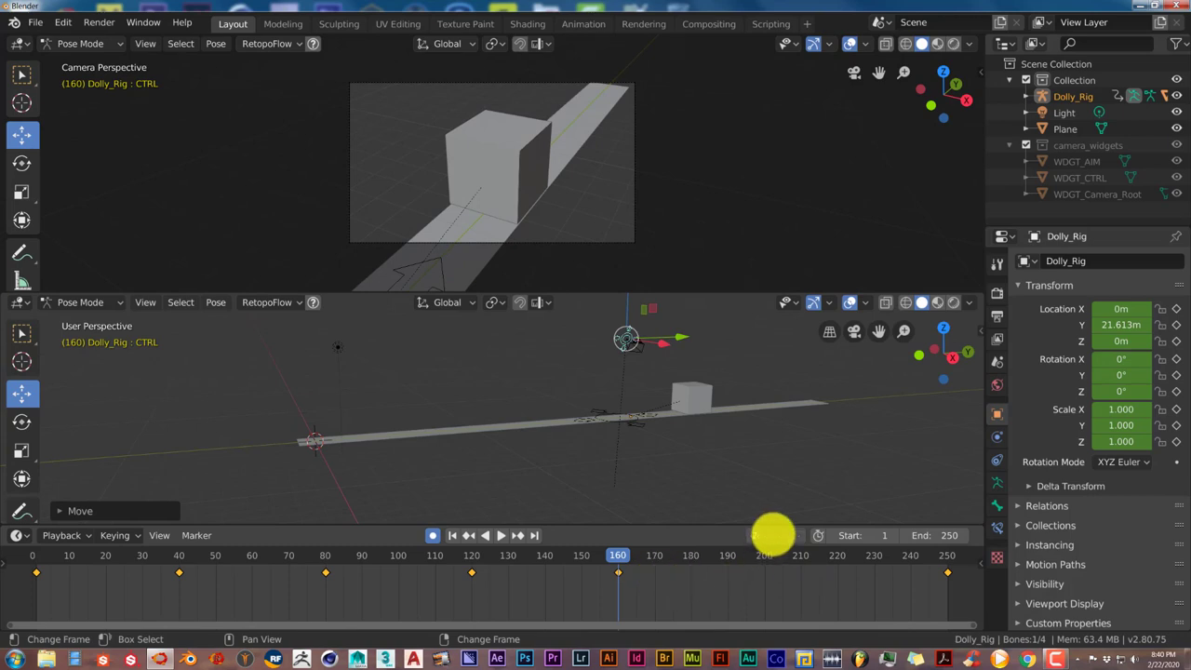
# At frame 200, pull the CTRL bone far back along the Y axis and raise it high along Z for a distant overhead view.
pyautogui.moveTo(772, 535); pyautogui.dragTo(775, 535)
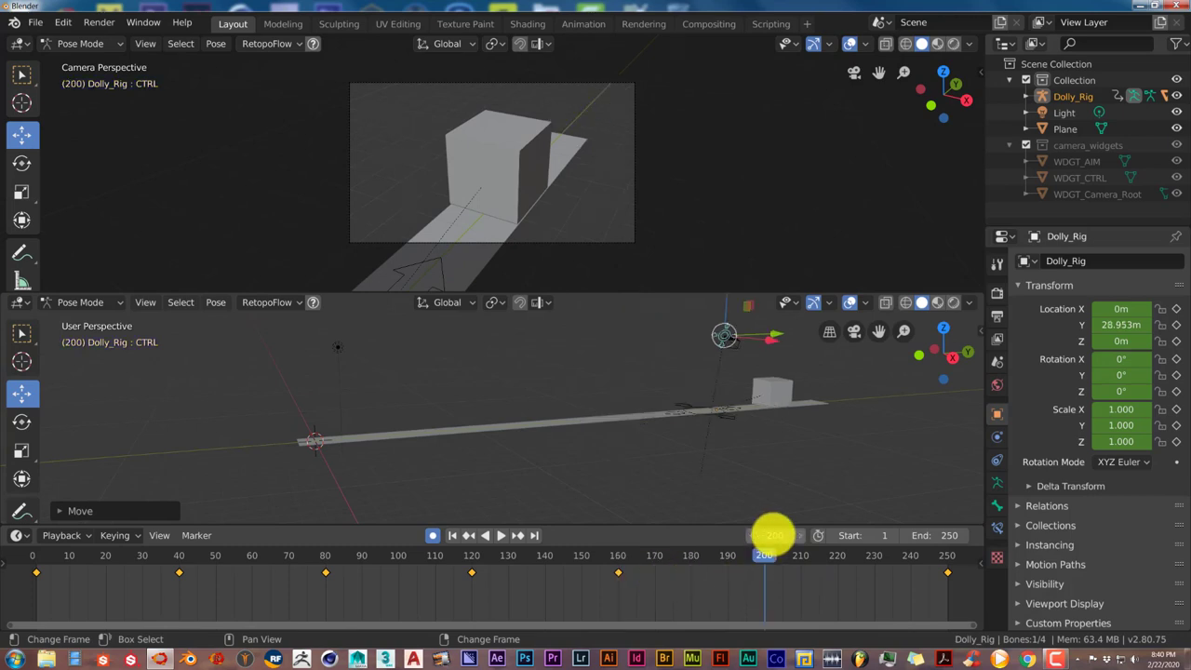
pyautogui.scroll(-2, 734, 418)
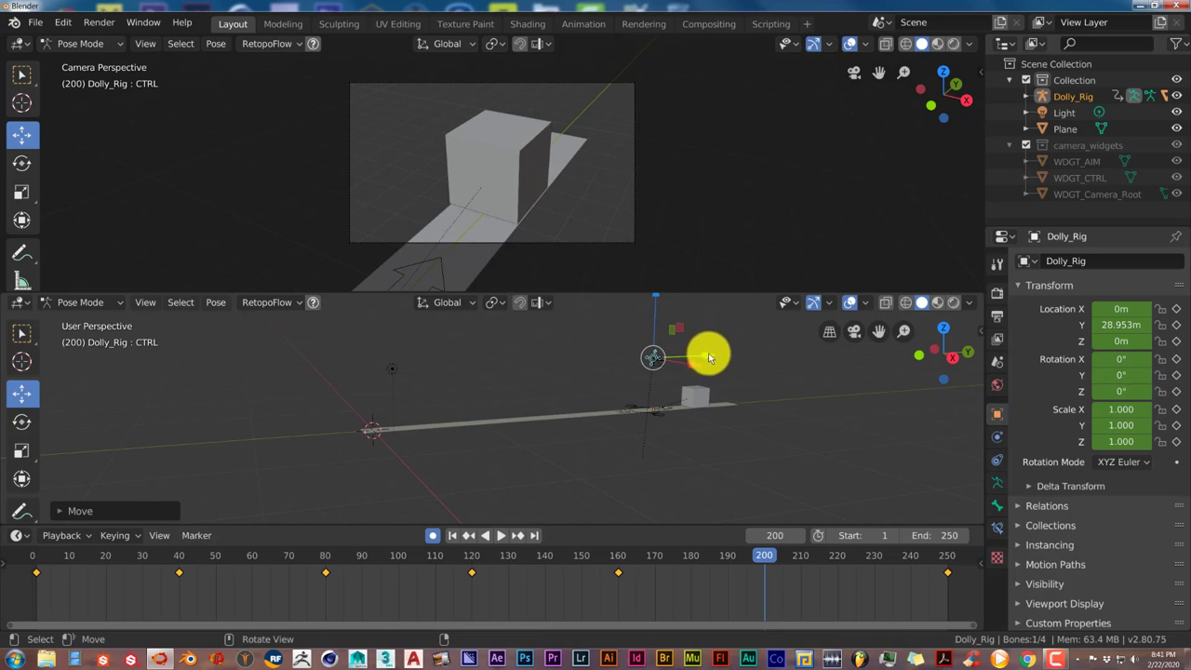
pyautogui.moveTo(709, 352); pyautogui.dragTo(505, 384)
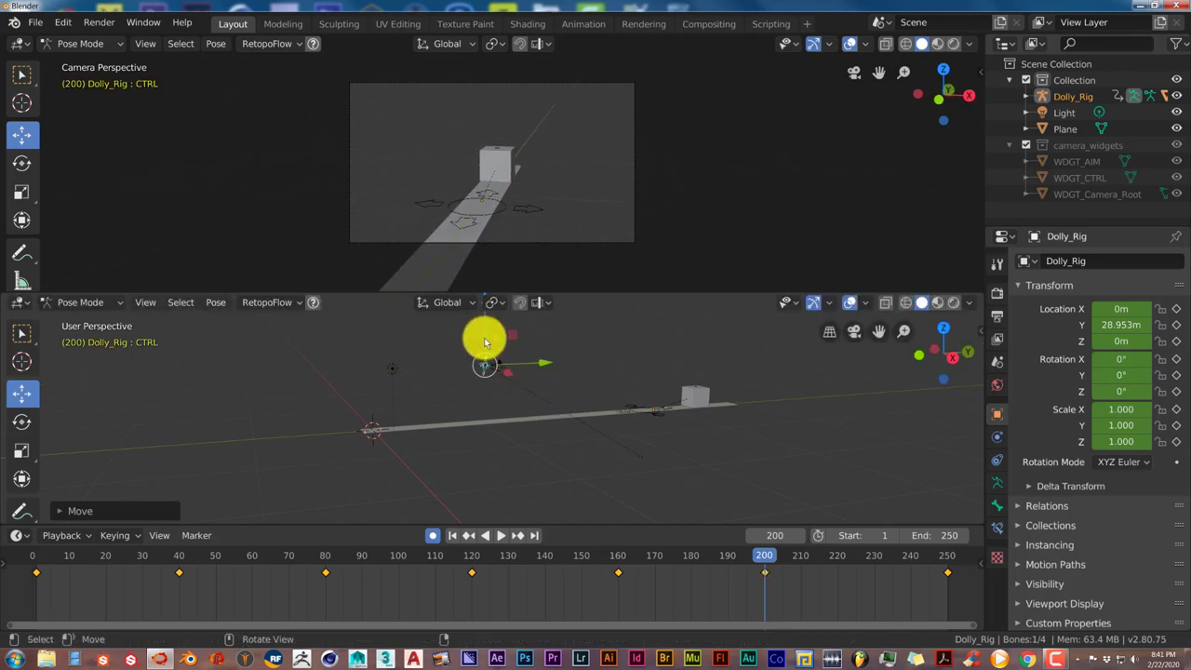
pyautogui.moveTo(481, 332); pyautogui.dragTo(489, 277)
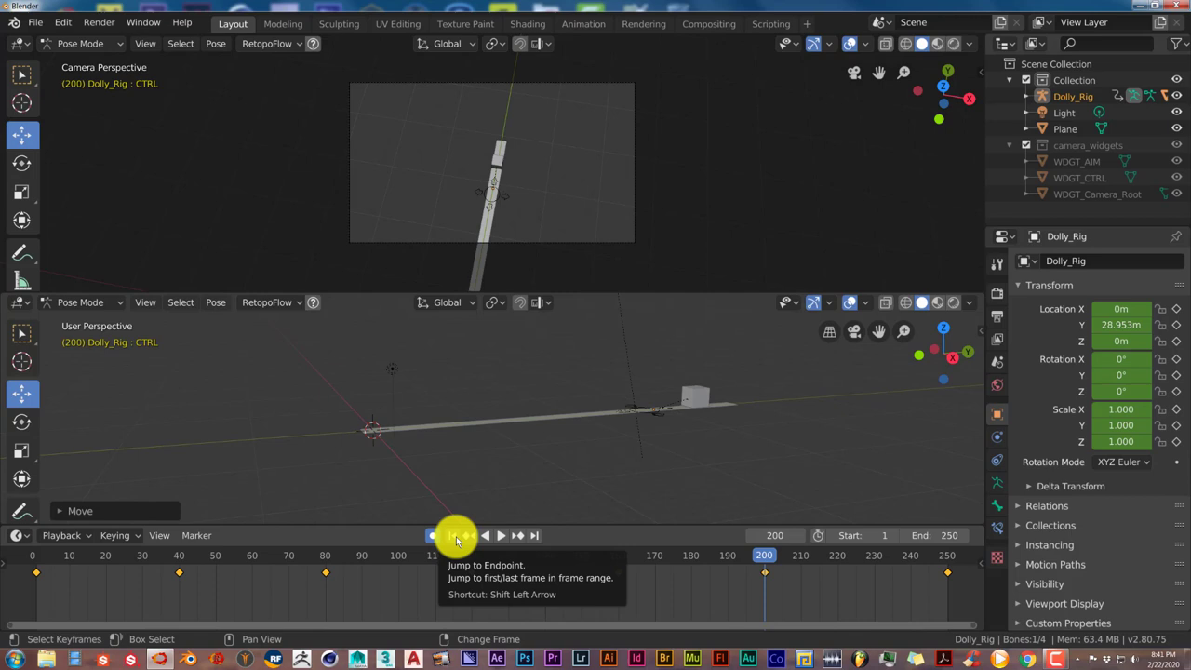
# Return to frame 1, enlarge the camera viewport, and play the animation to review the camera moves.
pyautogui.click(456, 538)
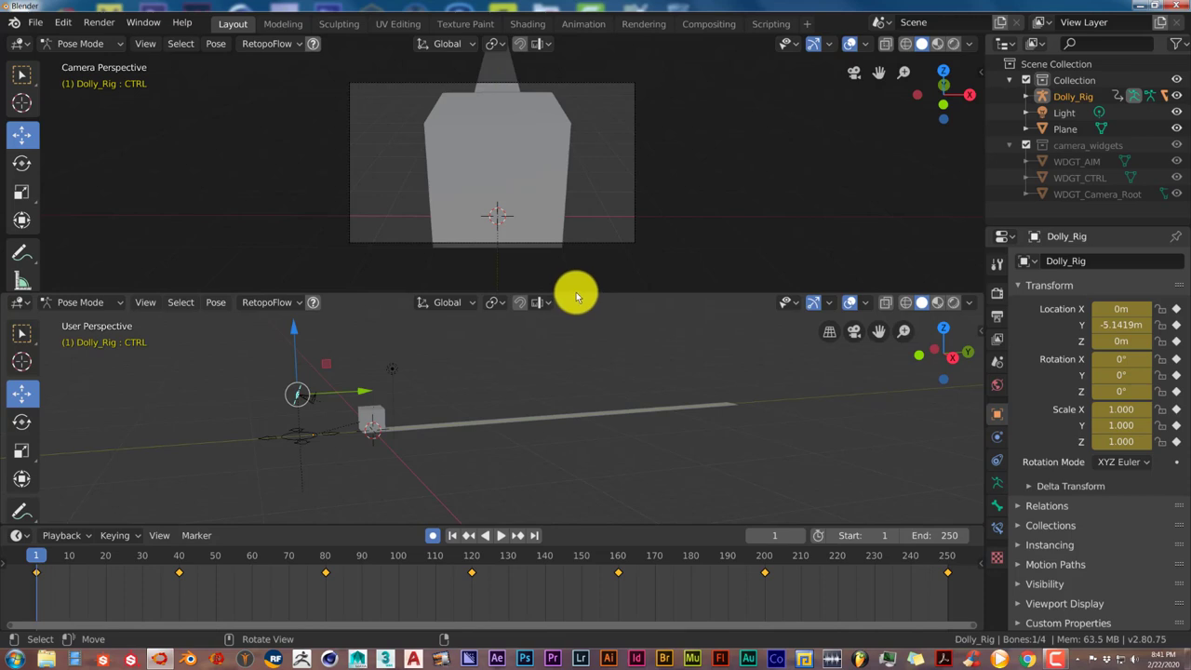
pyautogui.moveTo(576, 293); pyautogui.dragTo(553, 479)
pyautogui.scroll(3, 546, 395)
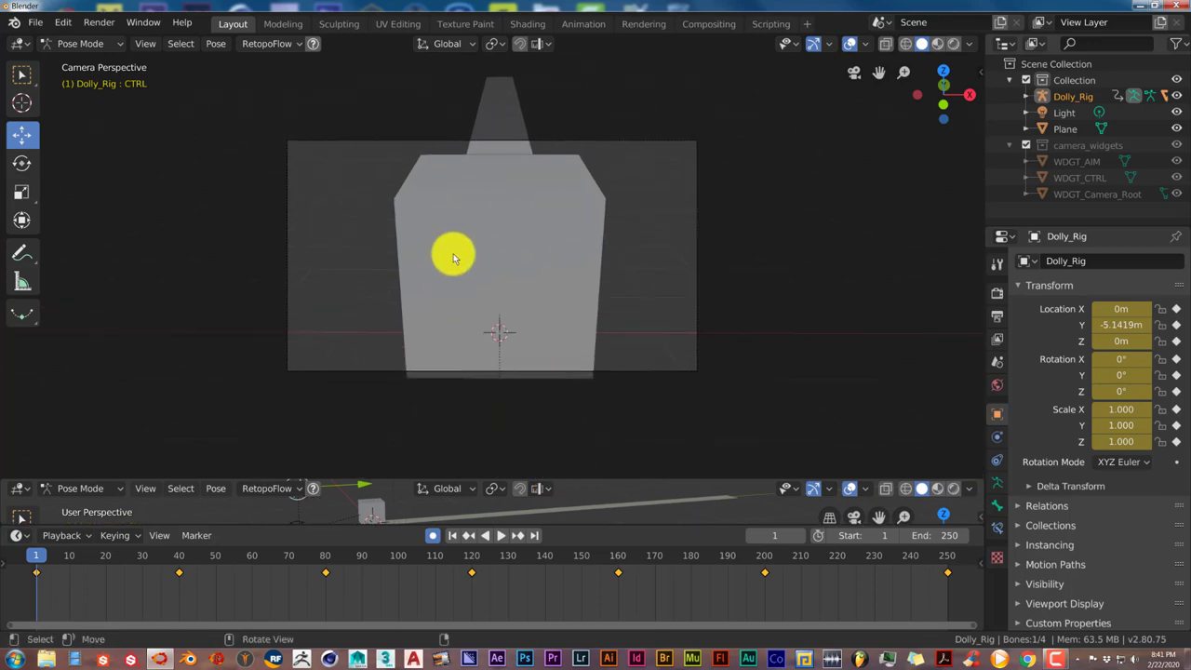
pyautogui.click(503, 538)
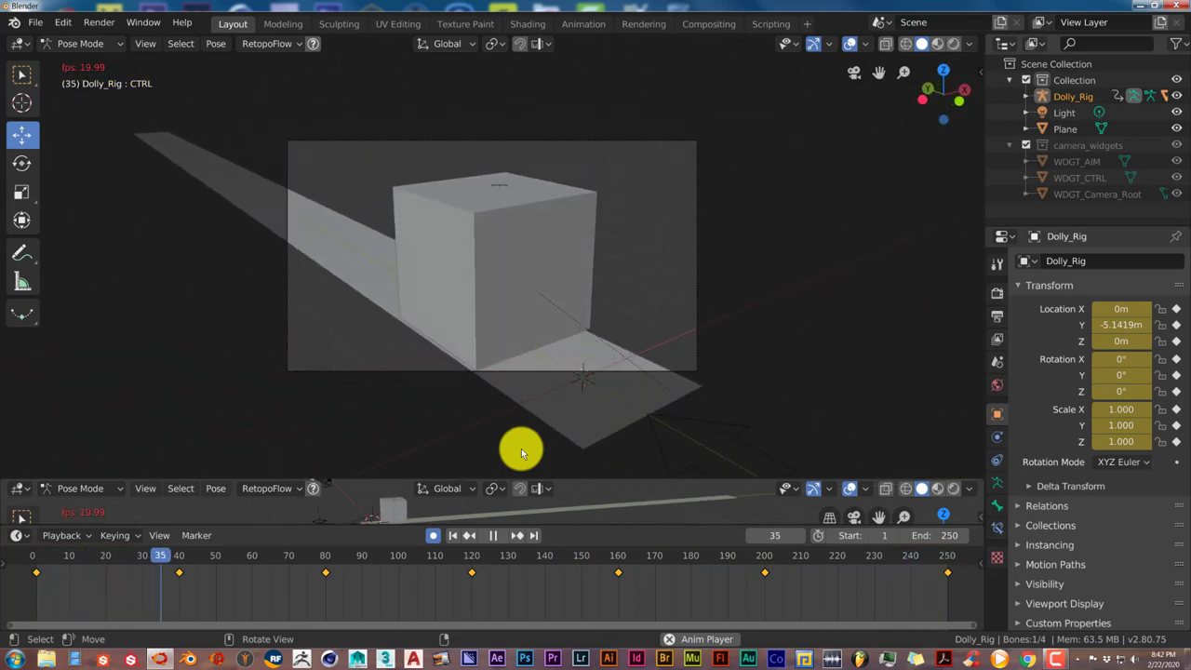
pyautogui.click(434, 535)
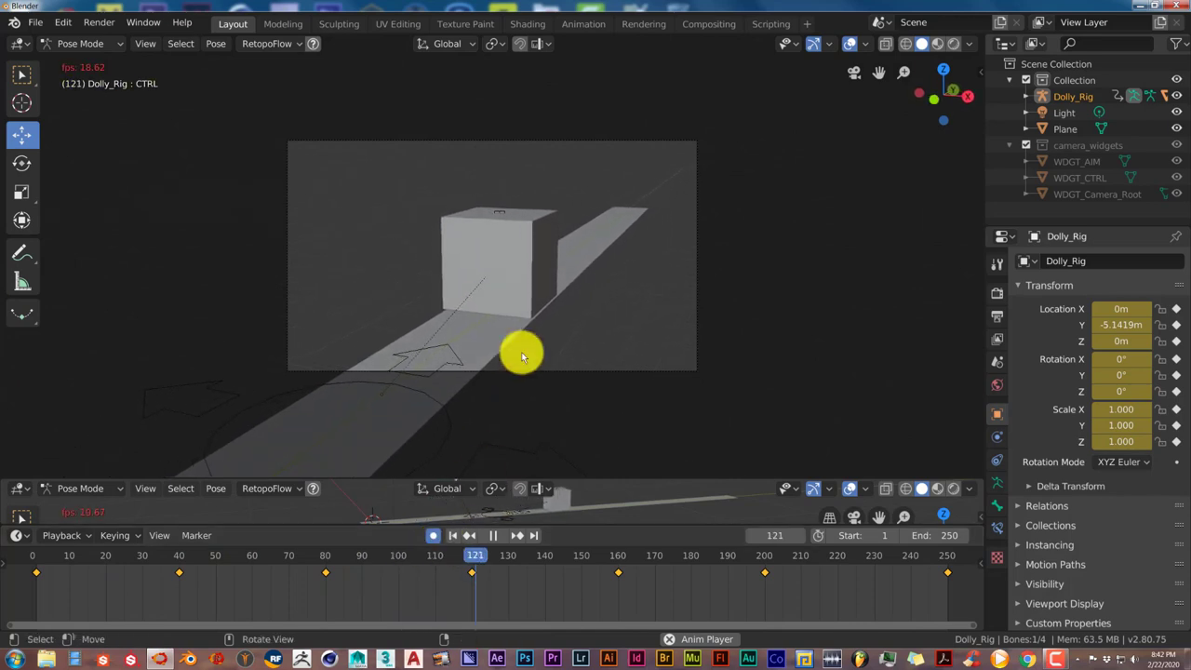